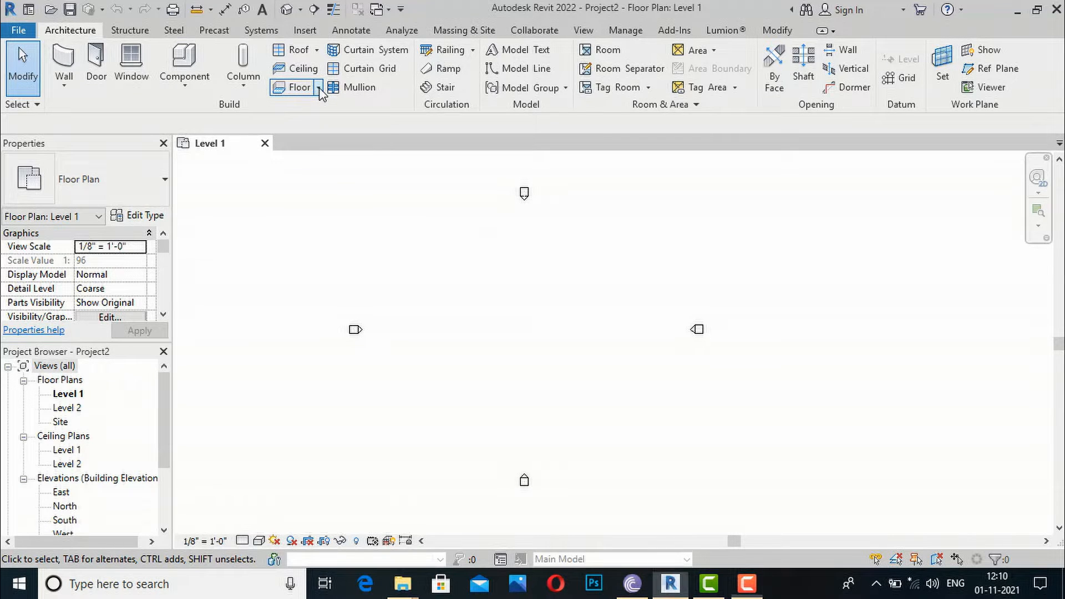
Step: Start a new floor on Level 1 and duplicate its Generic - 12" type as "swimming pool material"
left_click(319, 89)
left_click(322, 114)
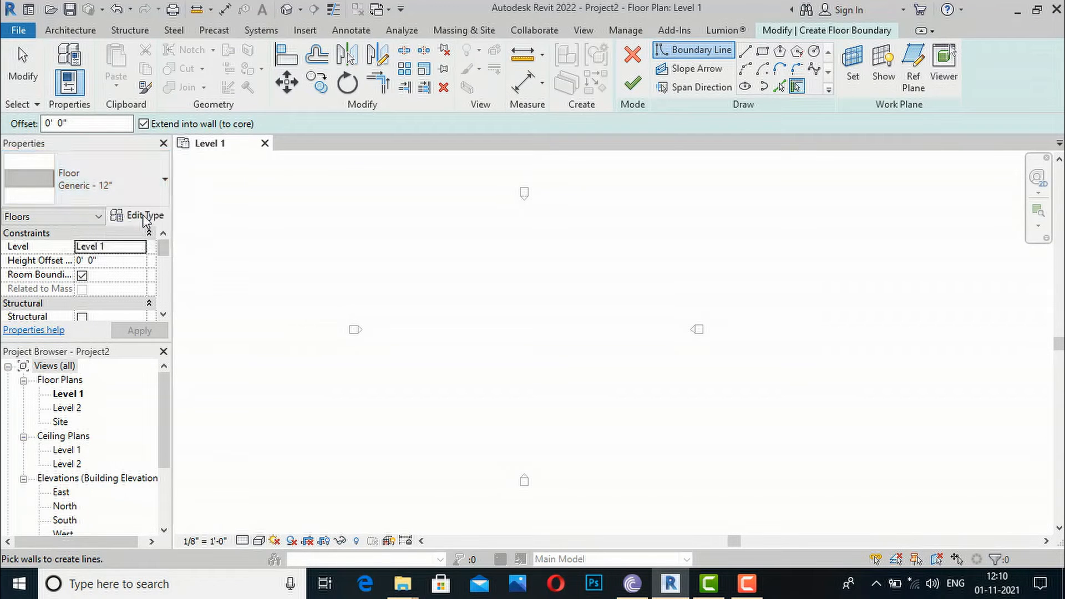
left_click(145, 217)
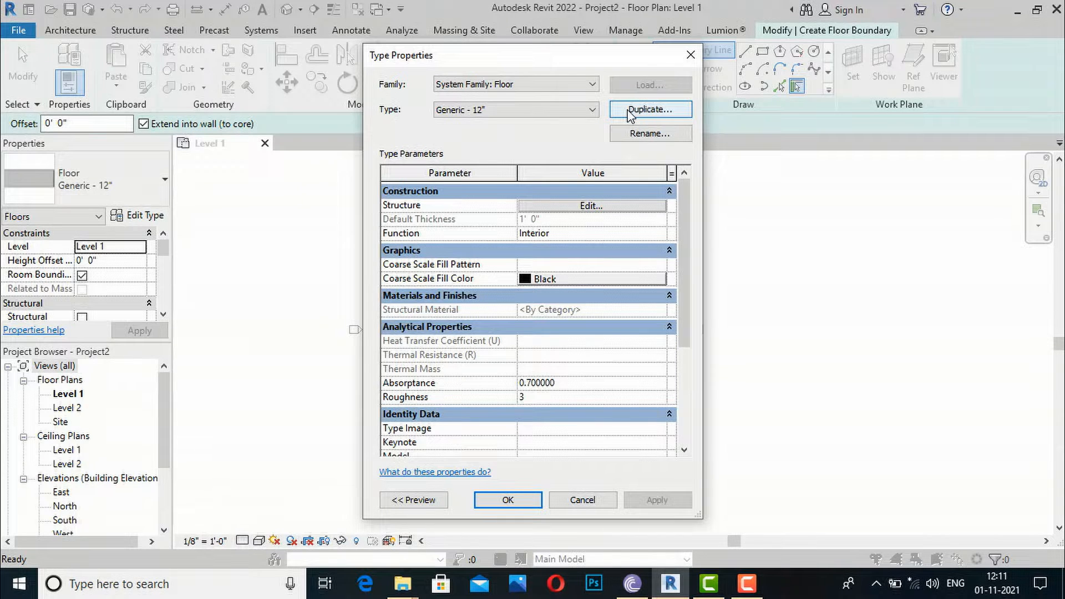
left_click(629, 111)
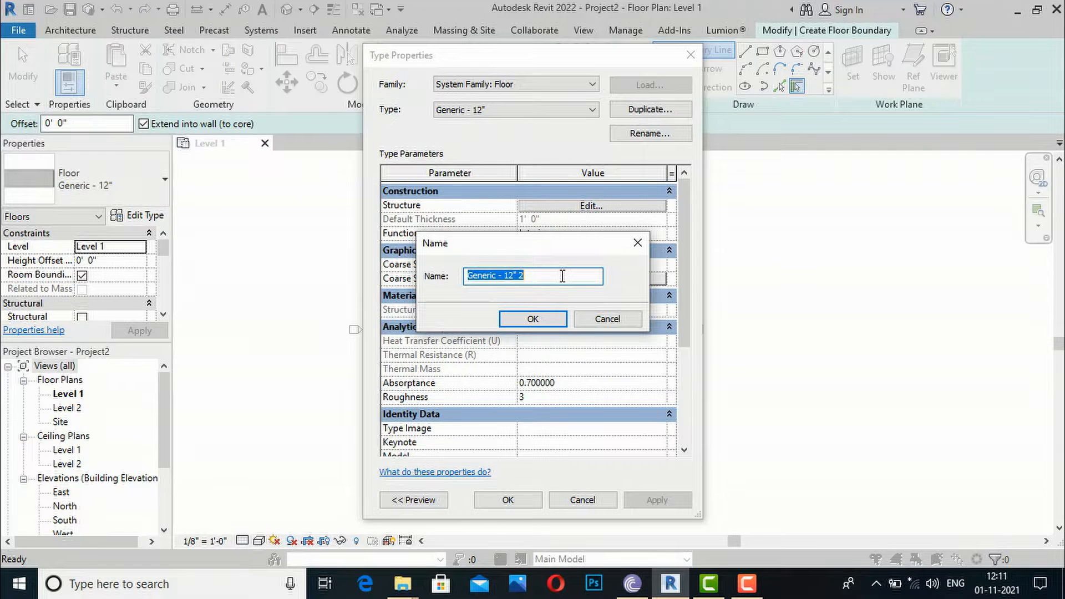
type("swimming pool material")
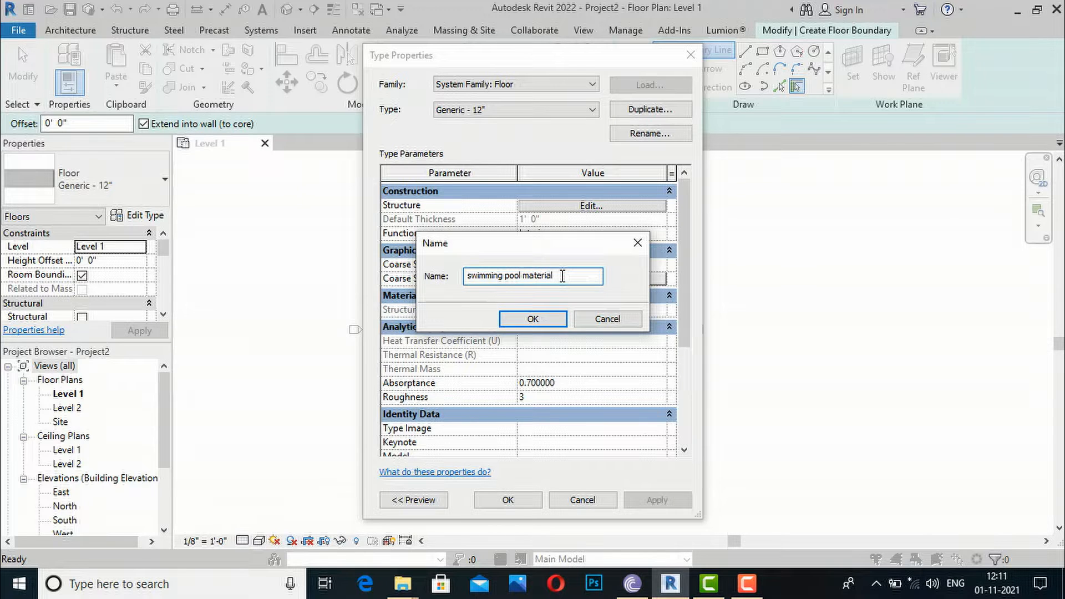
left_click(532, 318)
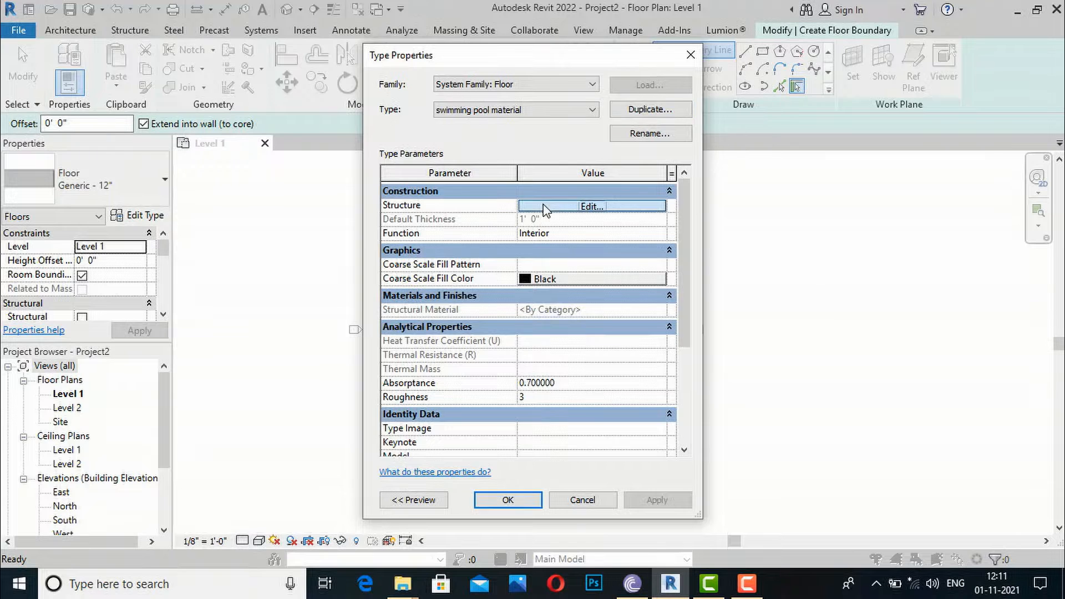
Step: Create a new material named "pool material" for the structure layer of the floor type
left_click(591, 206)
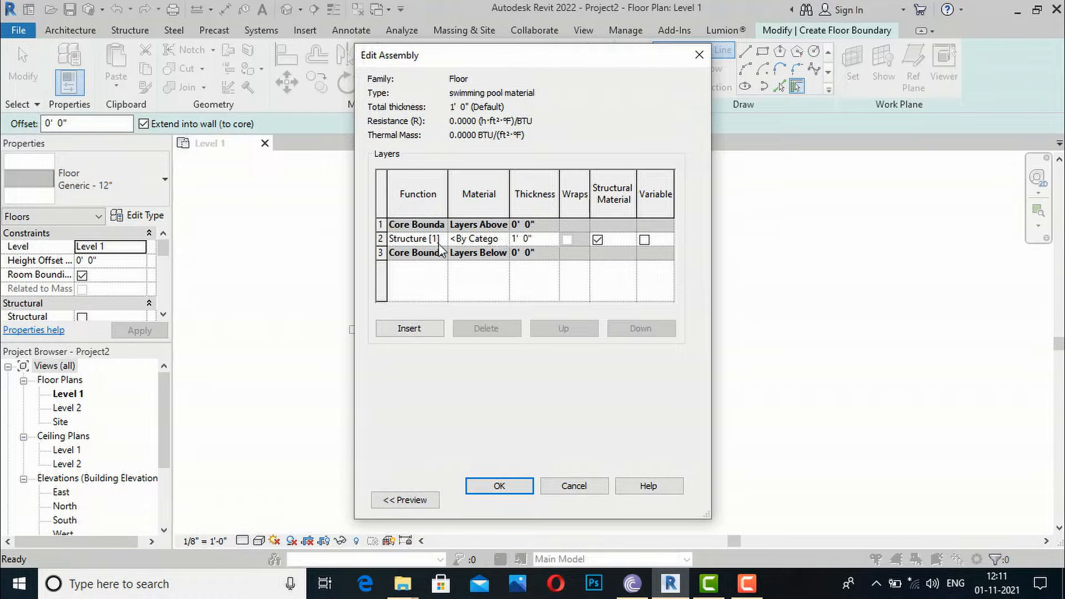
left_click(506, 241)
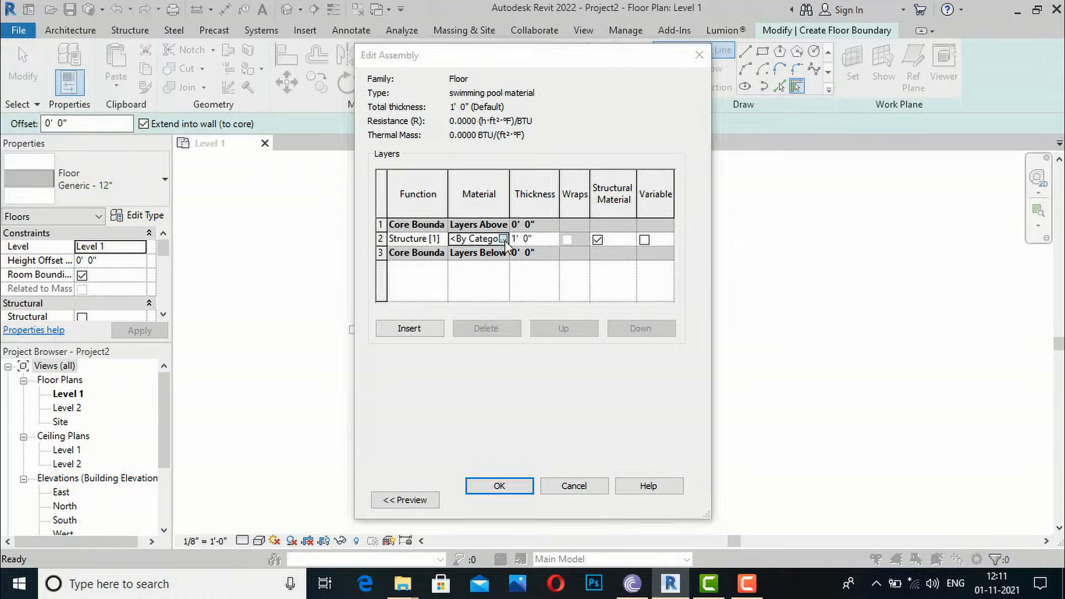
left_click(359, 457)
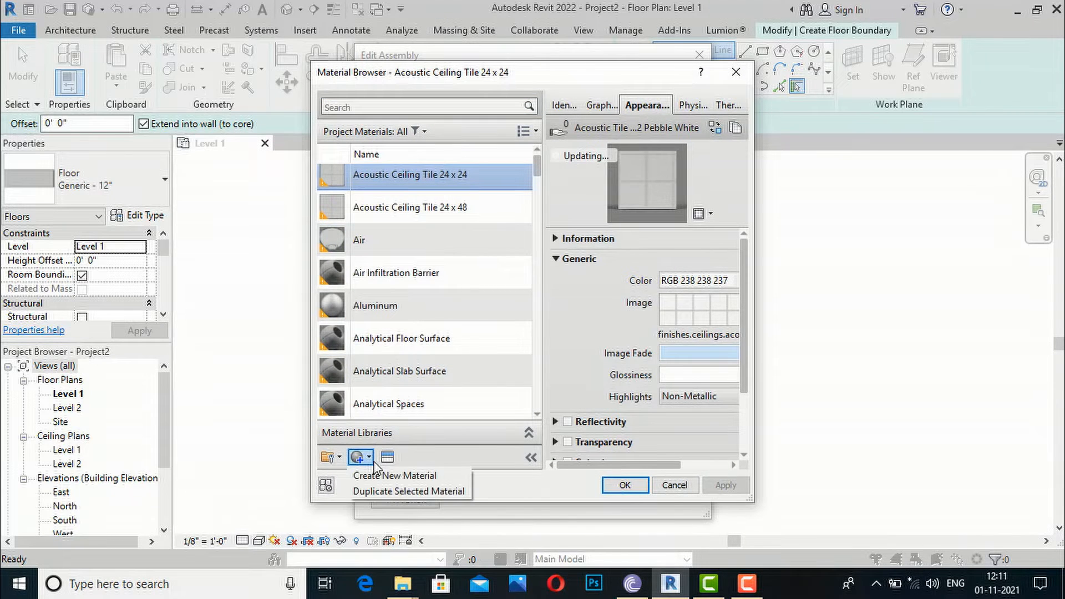
left_click(376, 477)
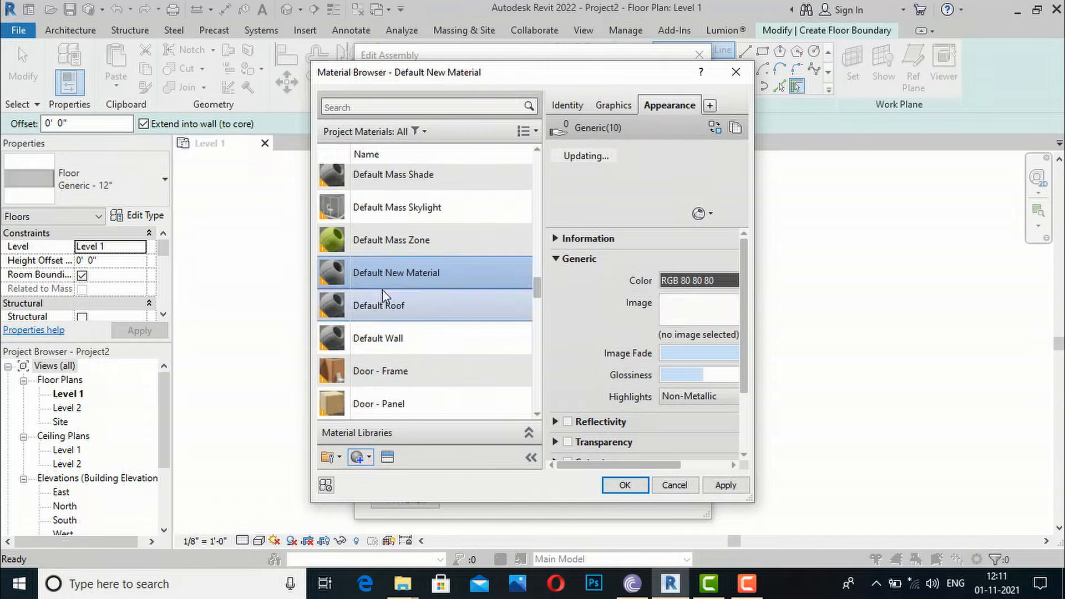
right_click(386, 273)
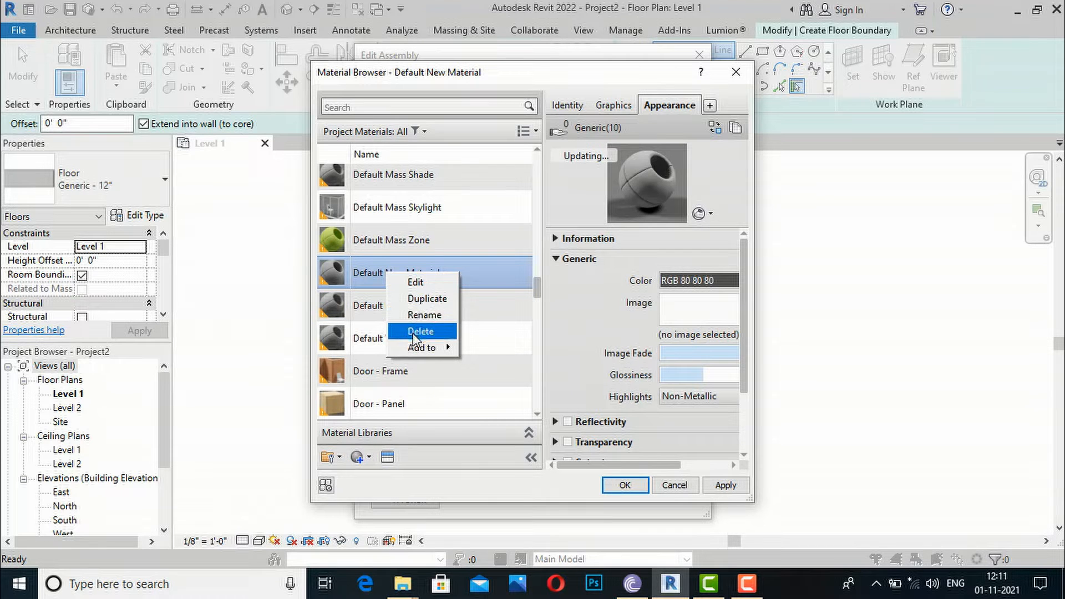
left_click(424, 315)
type("p")
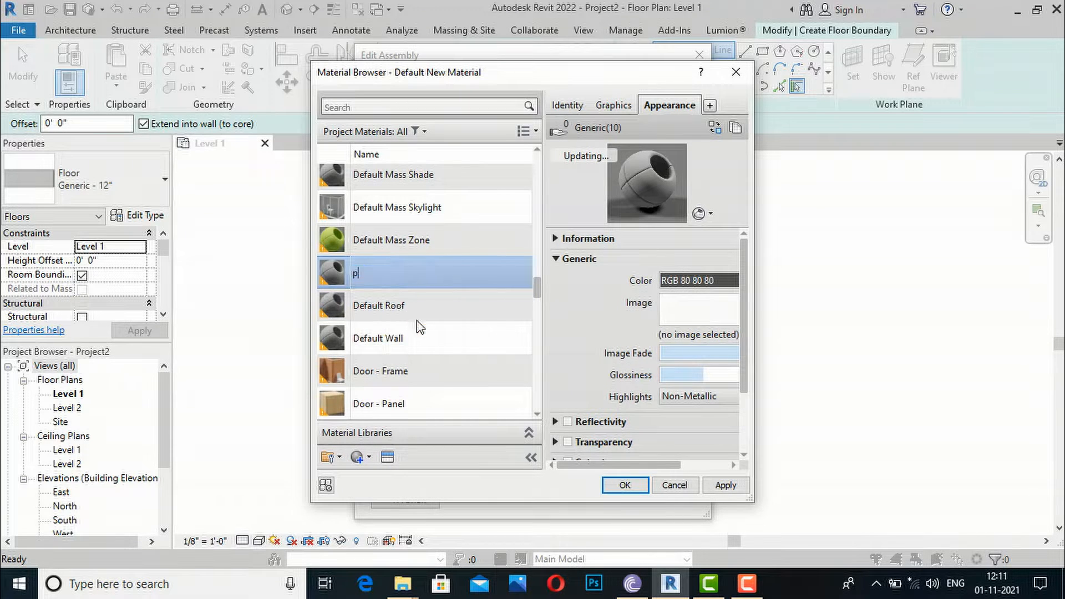
type("ool material")
key("Return")
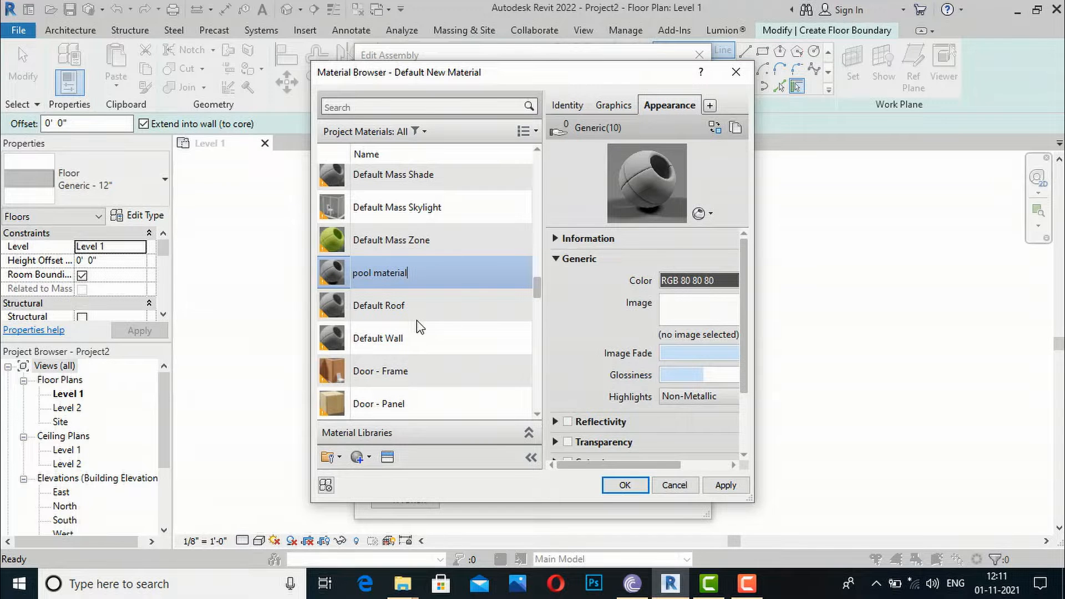
Step: Give the pool material the "1in Squares - Mosaic Blue" appearance asset and confirm the material, layer and type settings
left_click(388, 458)
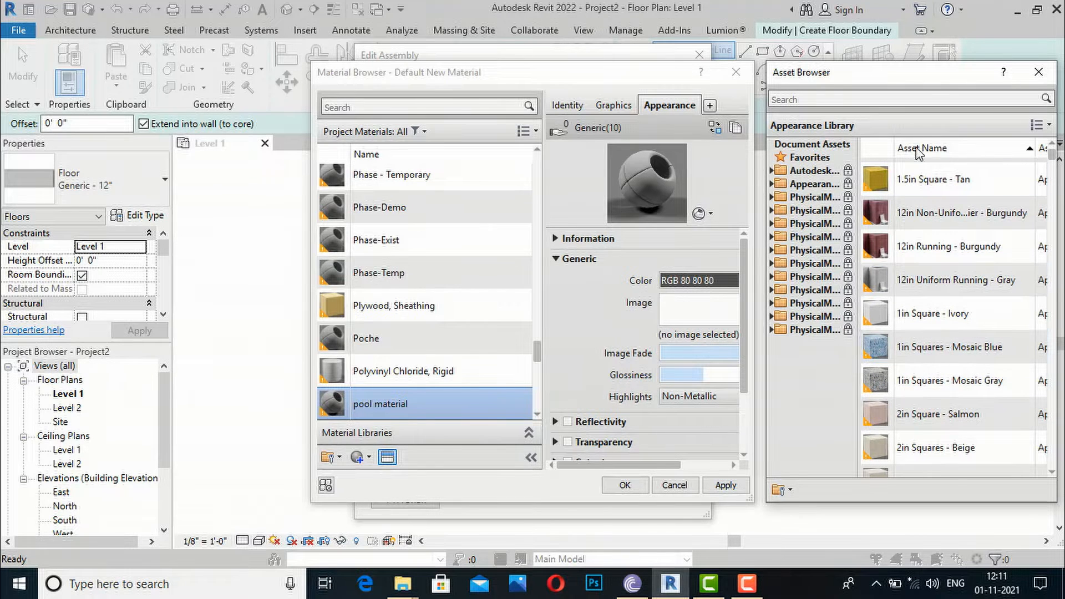
left_click_drag(936, 83, 763, 90)
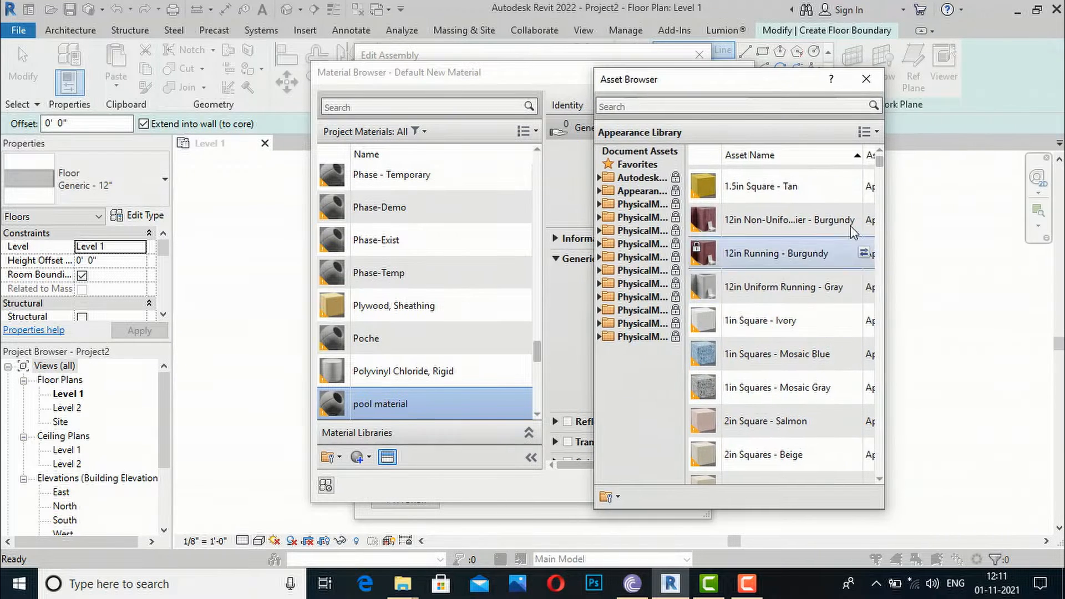
double_click(766, 366)
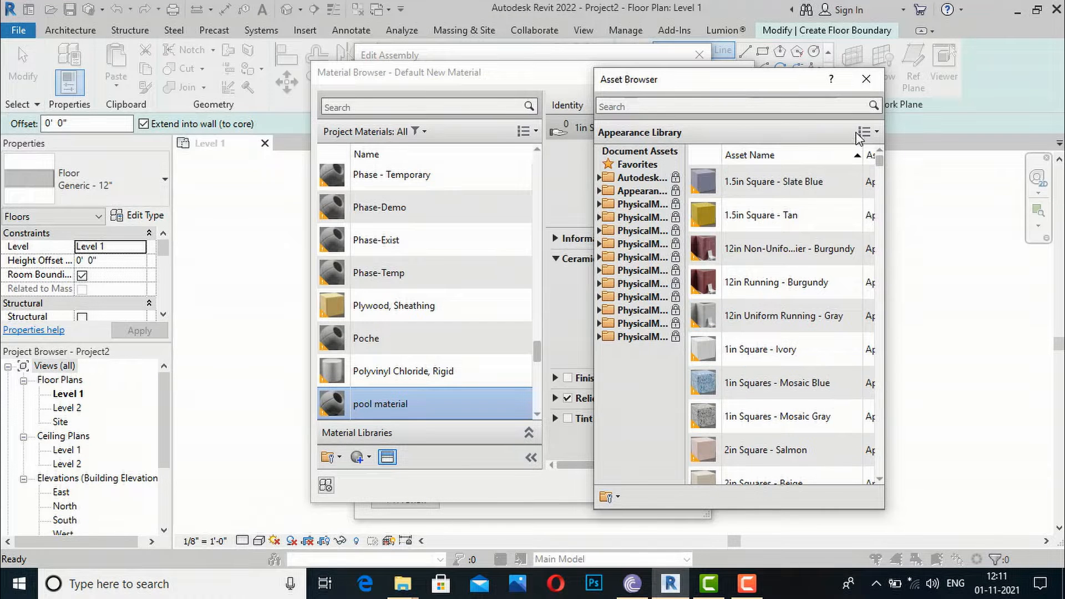
left_click(865, 79)
left_click(726, 483)
left_click(623, 485)
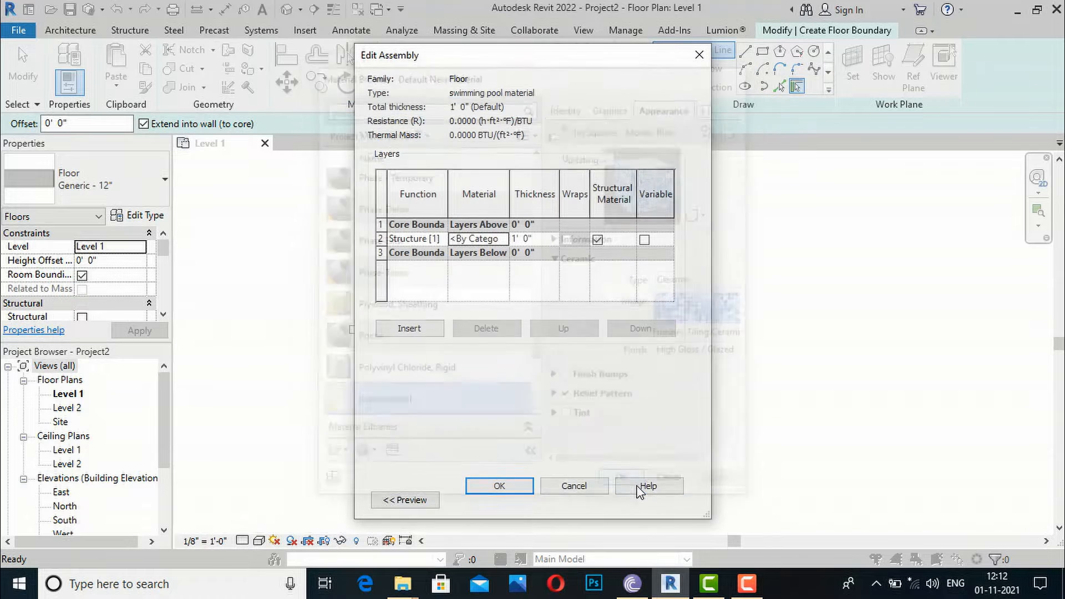
left_click(516, 490)
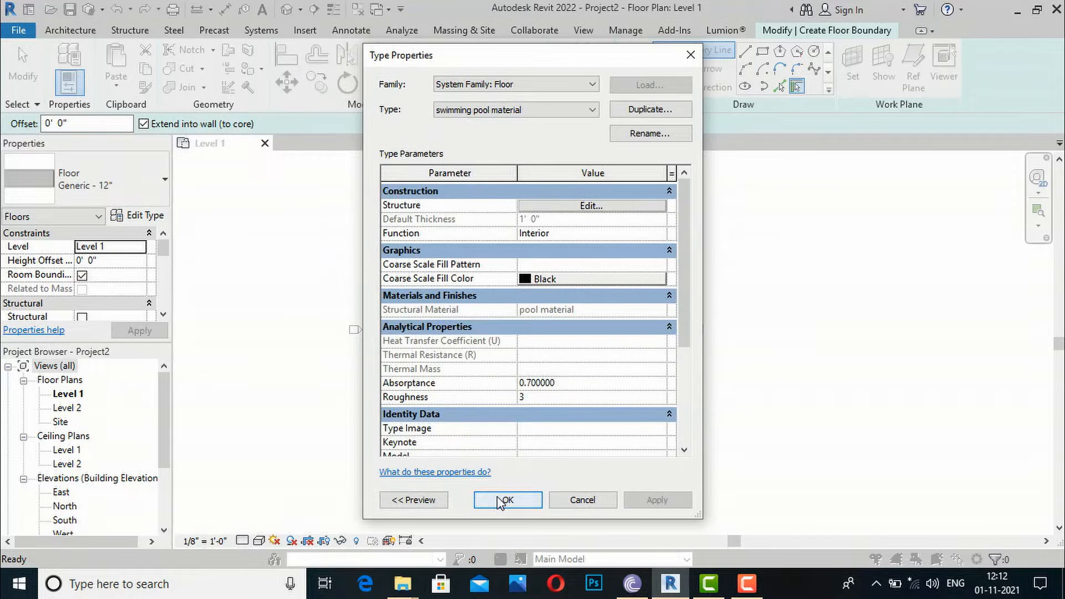
left_click(507, 499)
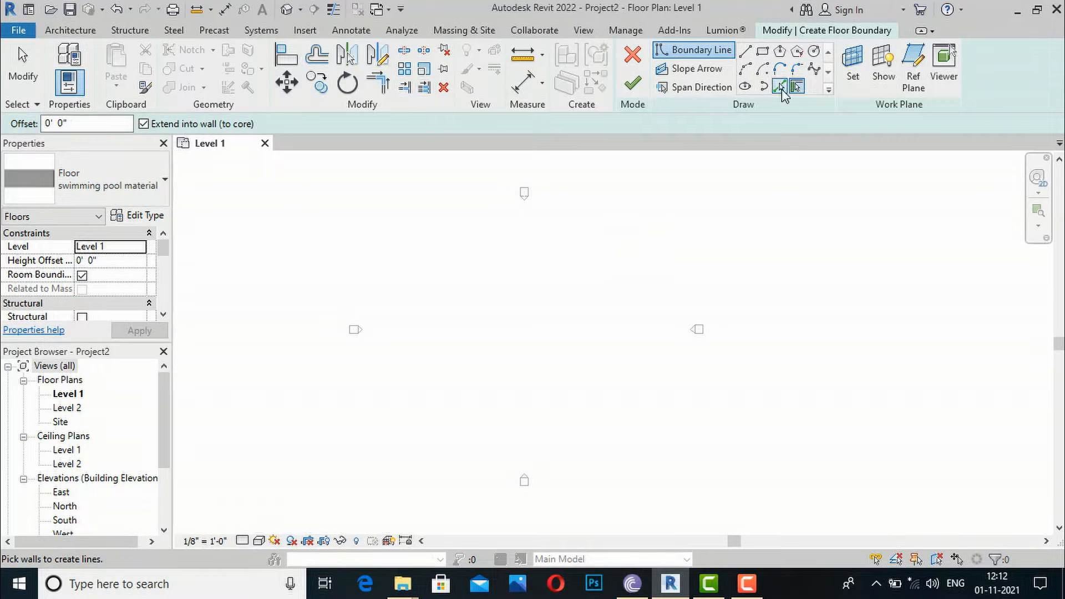
Step: Sketch two separate circular floor boundaries side by side, a large one of 40' radius and a smaller one of 25' radius
left_click(814, 51)
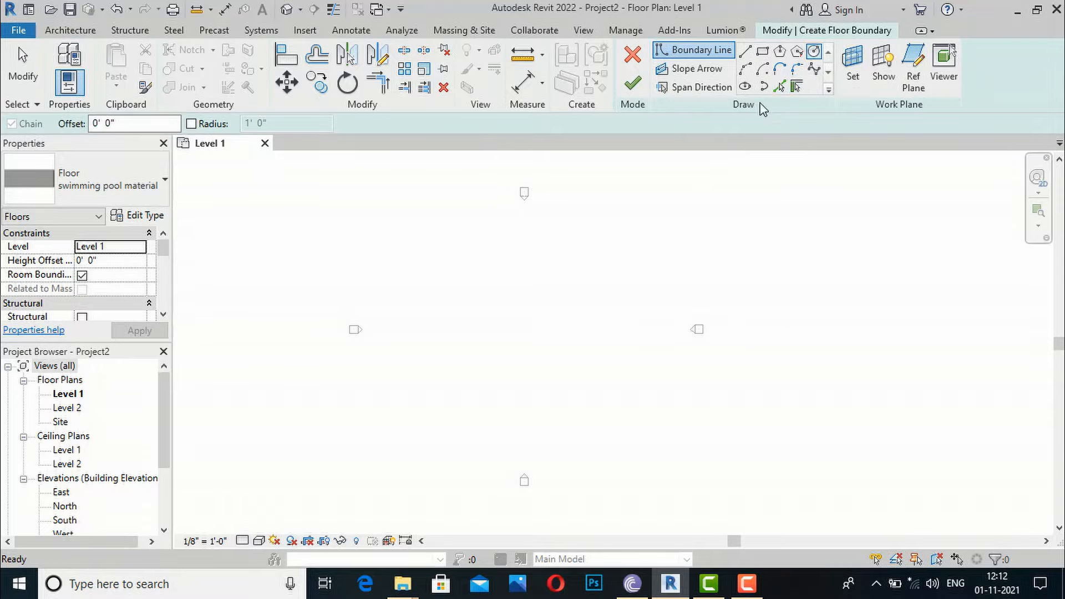
scroll(487, 316, "up", 2)
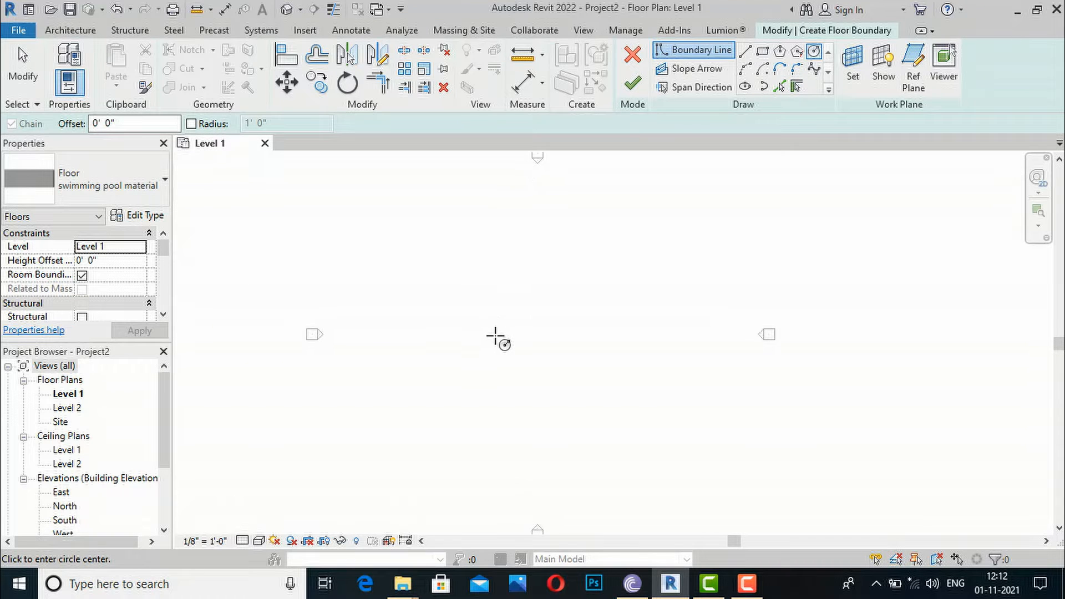
left_click(495, 337)
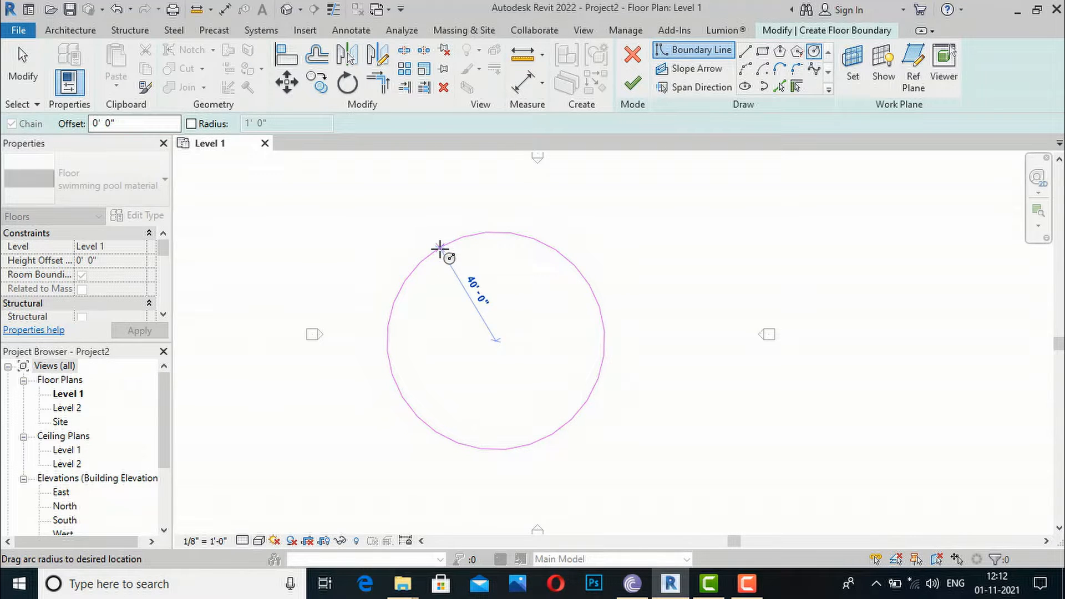
left_click(440, 249)
scroll(693, 355, "up", 2)
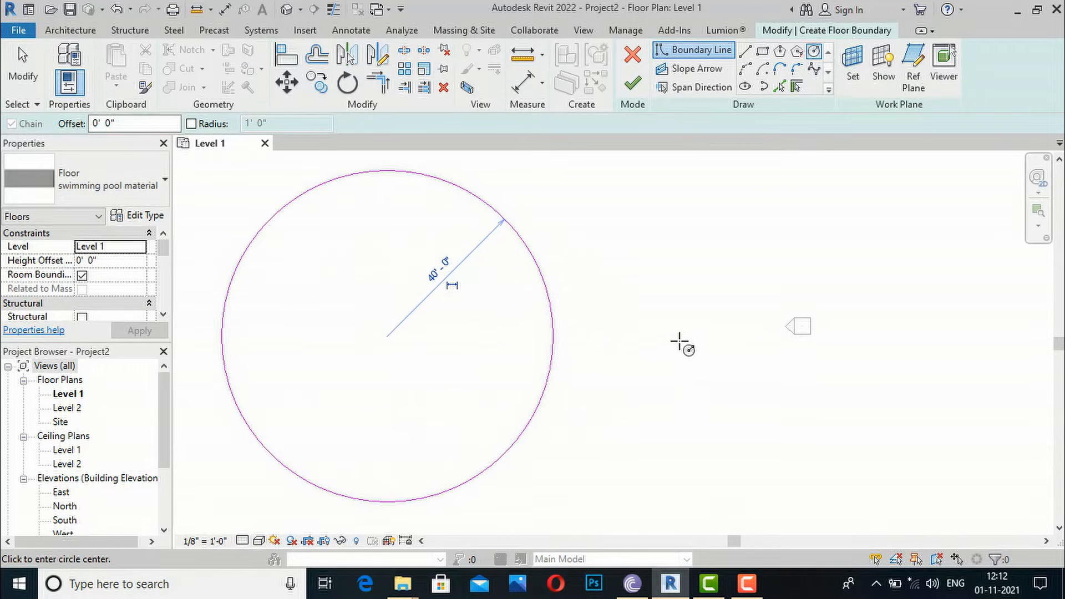
left_click(738, 329)
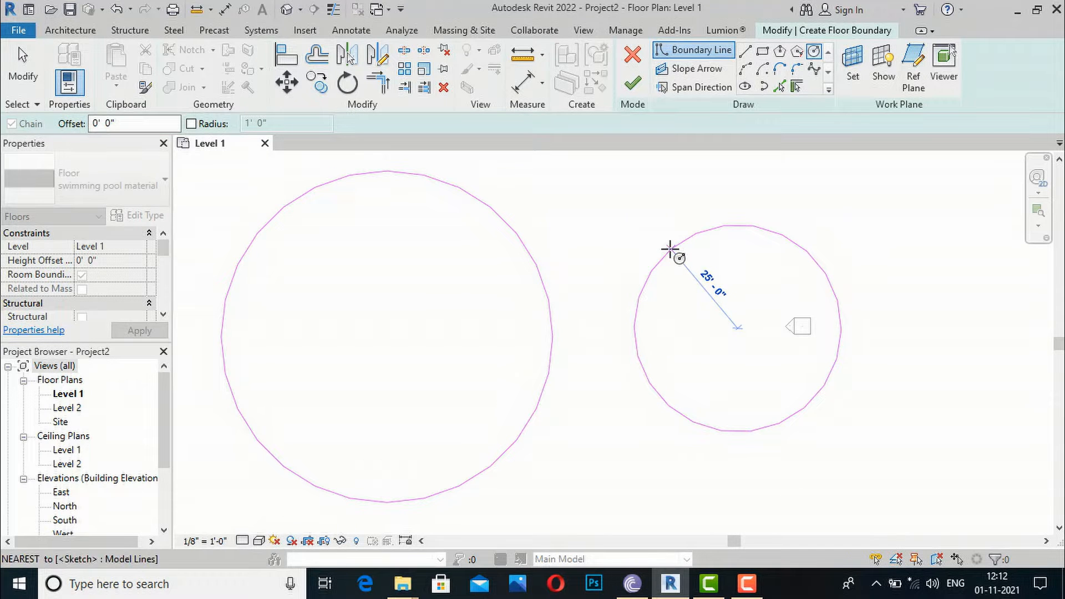
left_click(670, 248)
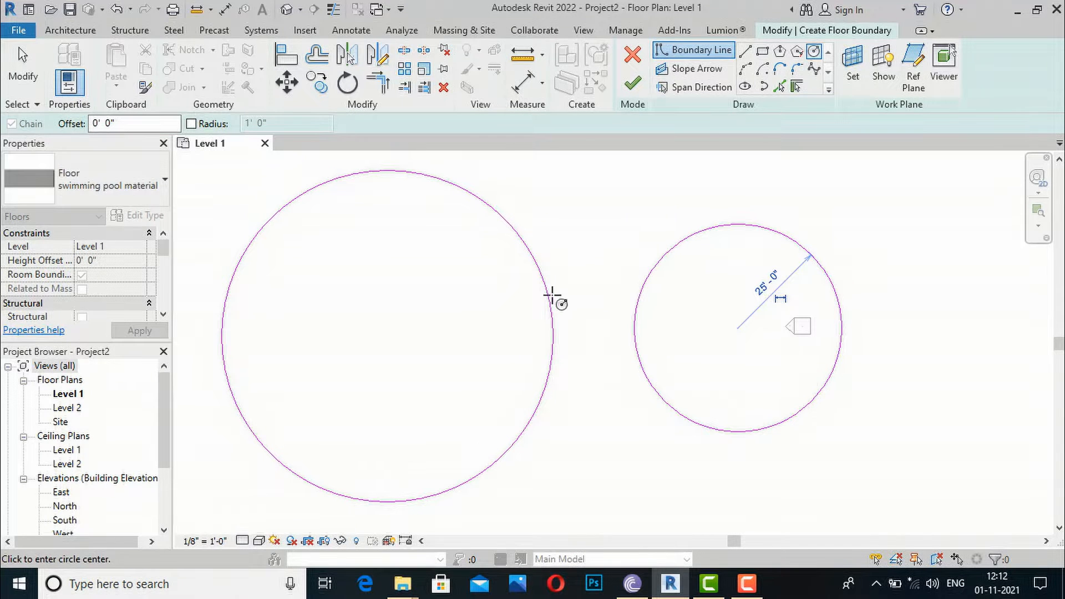
Step: Draw an inward-curving arc of about 43' radius joining the upper sides of the two boundary circles
left_click(745, 70)
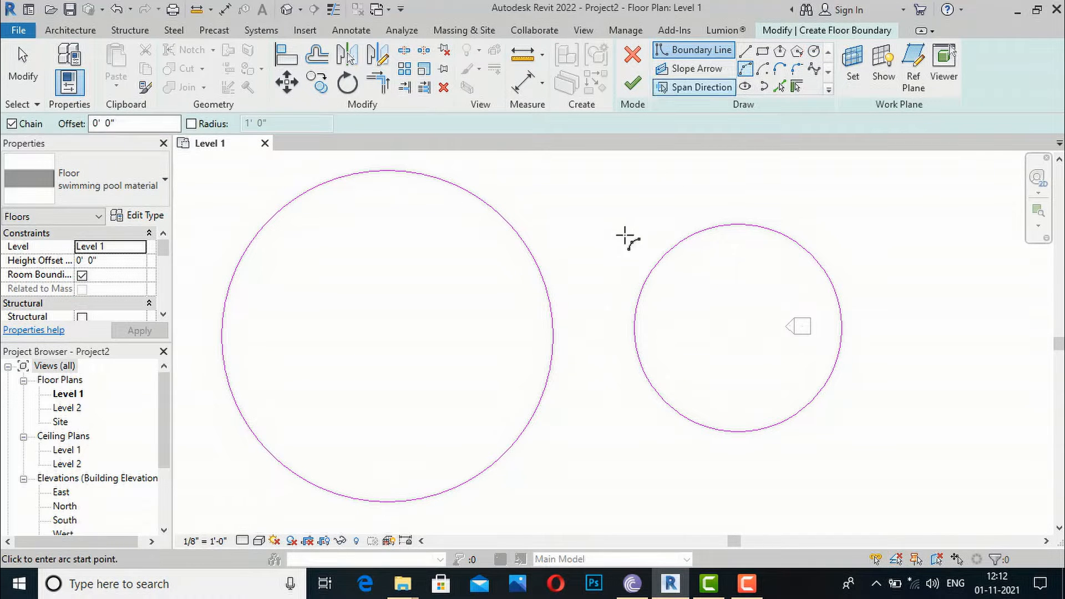
left_click(521, 239)
left_click(691, 232)
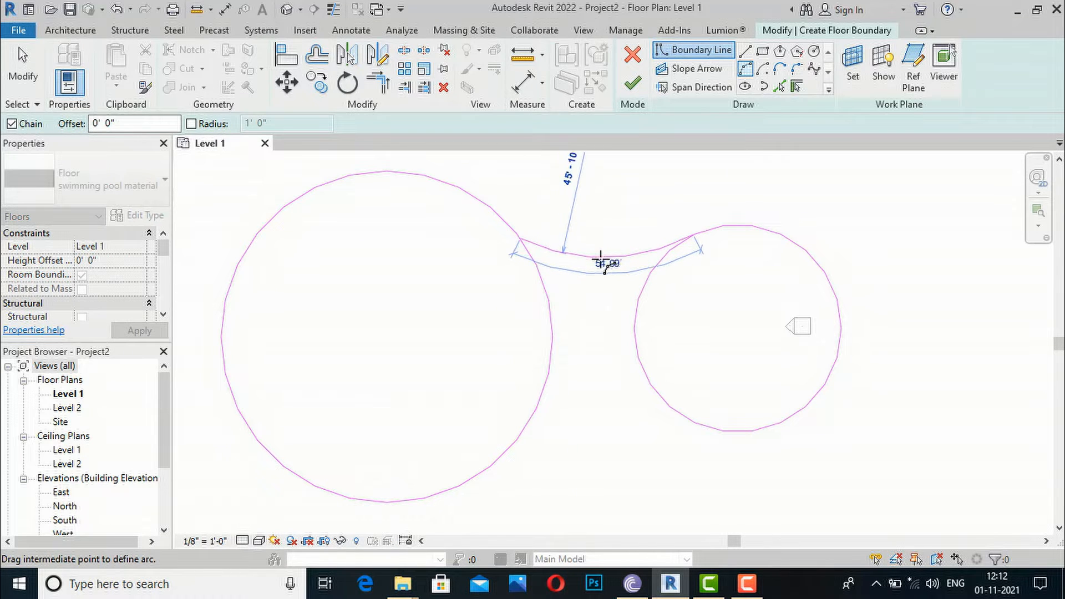
left_click(601, 258)
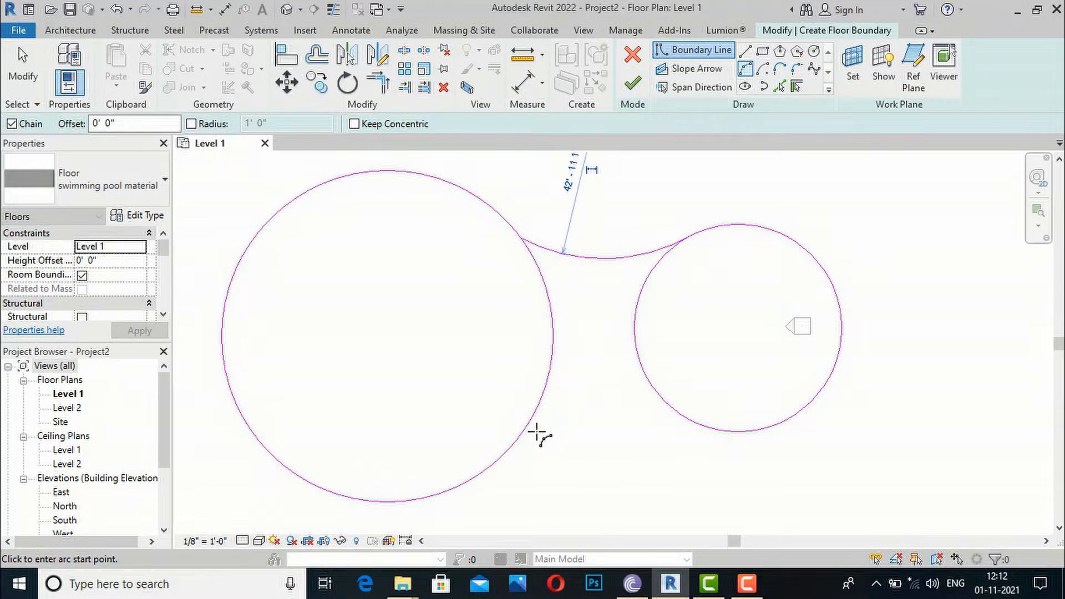
left_click(502, 459)
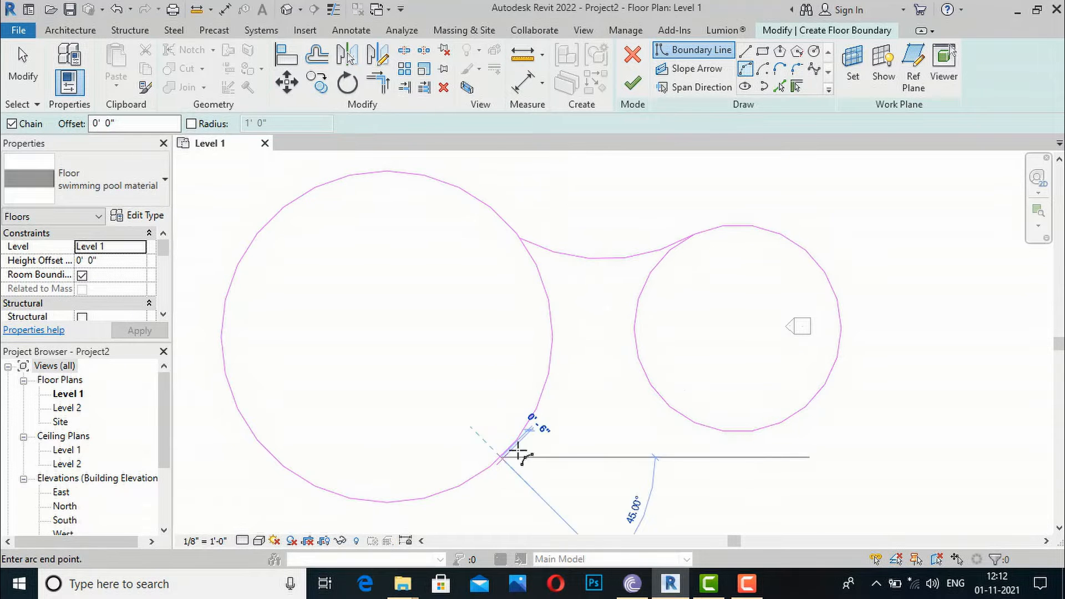
left_click(737, 431)
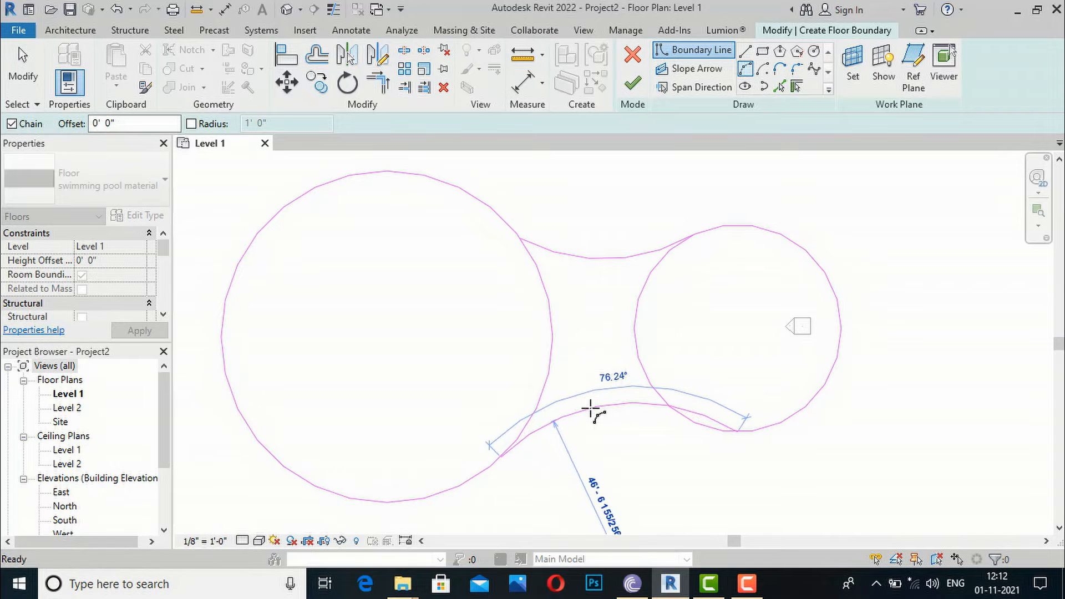
key("Escape")
key("Escape")
key("Return")
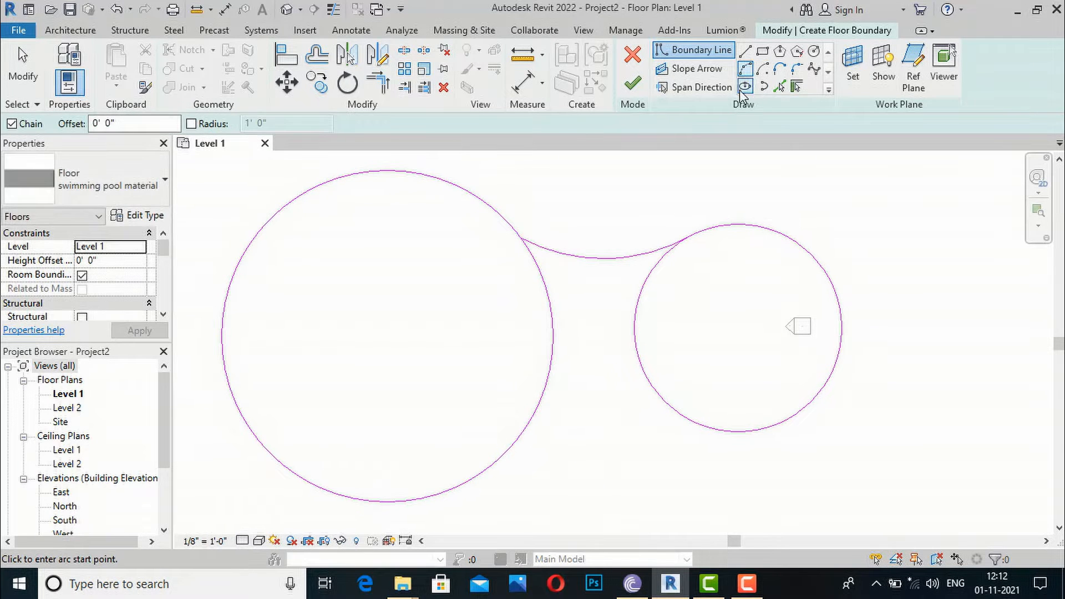
left_click(536, 407)
left_click(688, 422)
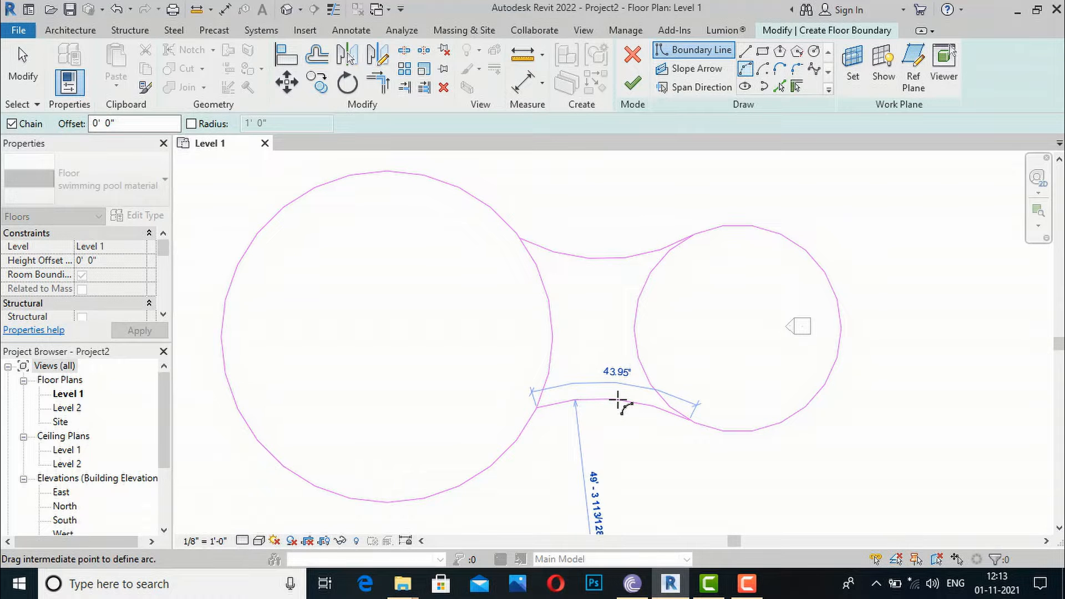
key("Escape")
Step: Draw an inward-curving arc of about 38' radius joining the lower sides of the two boundary circles
left_click(521, 431)
left_click(690, 425)
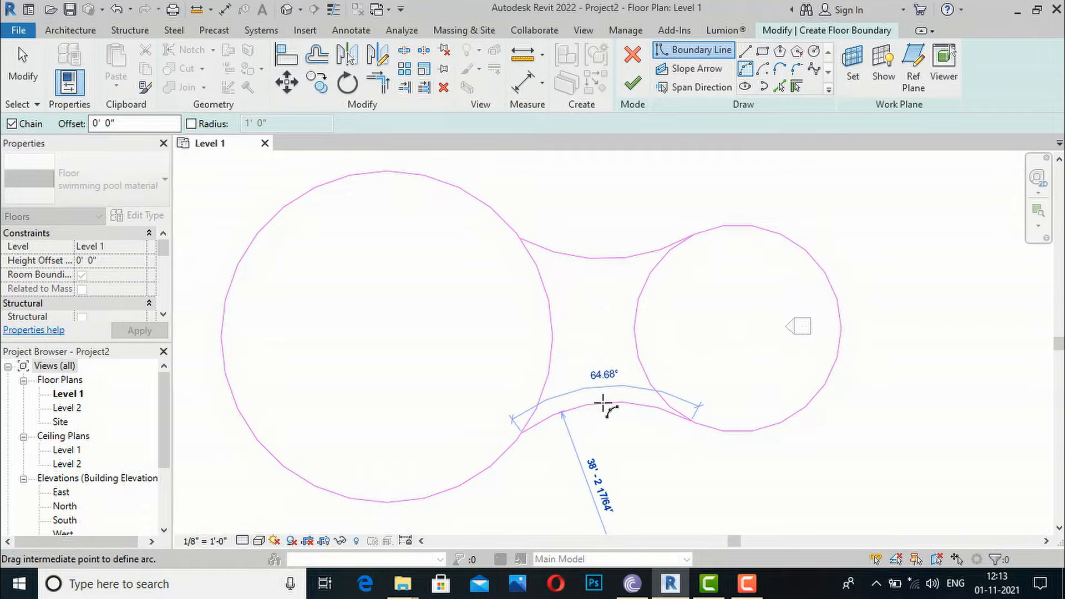
left_click(603, 404)
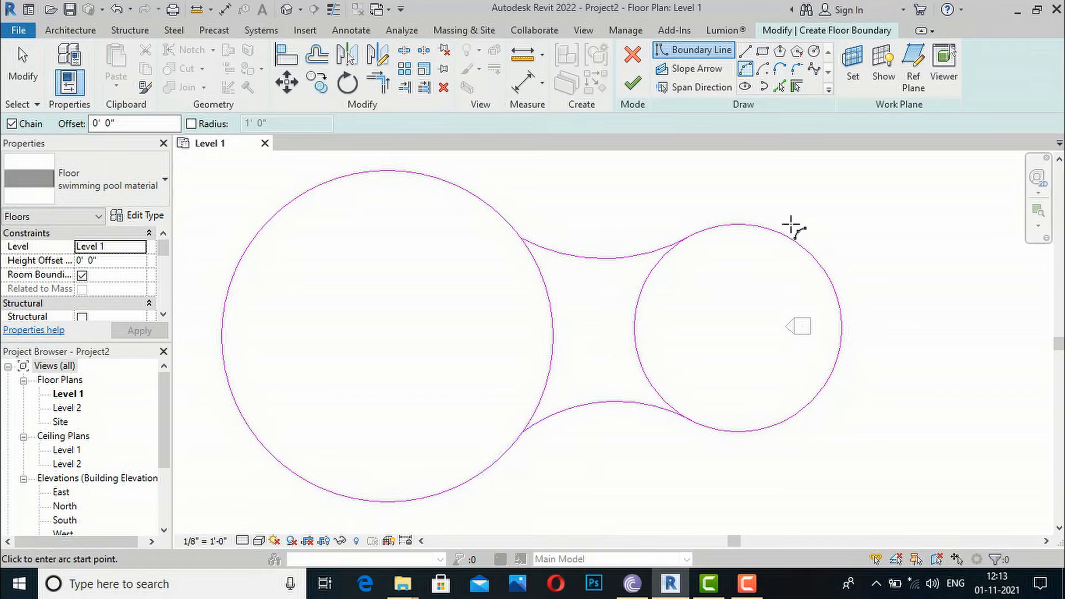
key("Escape")
key("Escape")
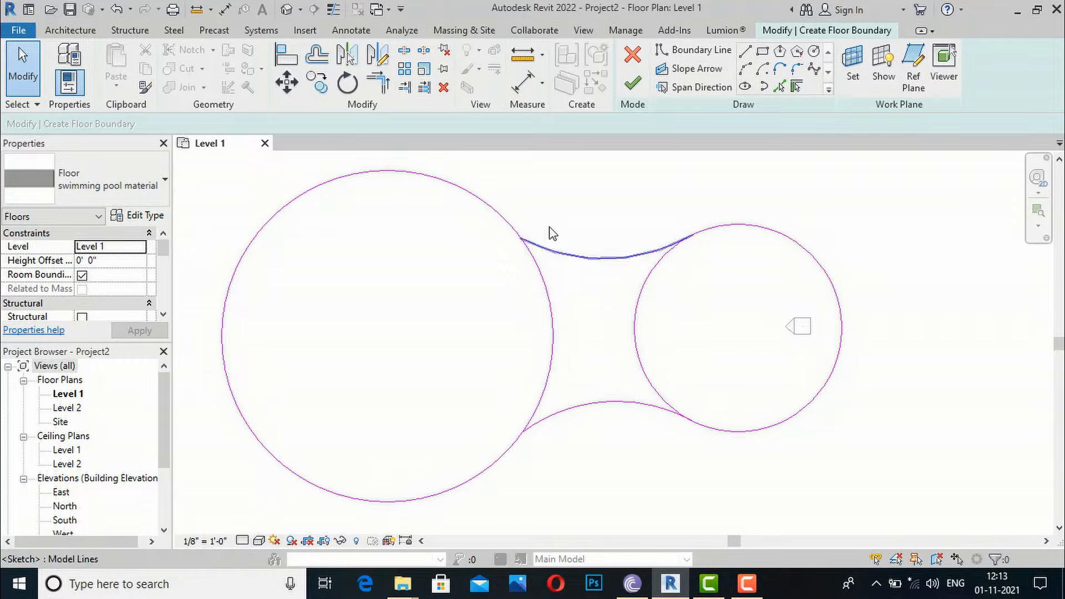
Step: Split both boundary circles at the points where they face each other between the two connecting arcs
left_click(404, 53)
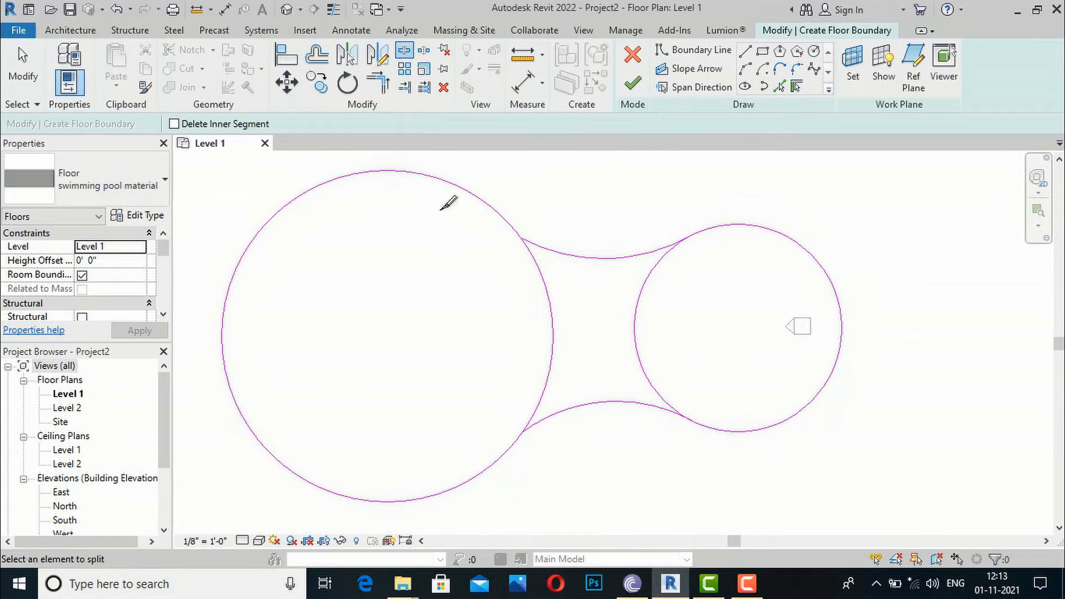
left_click(552, 329)
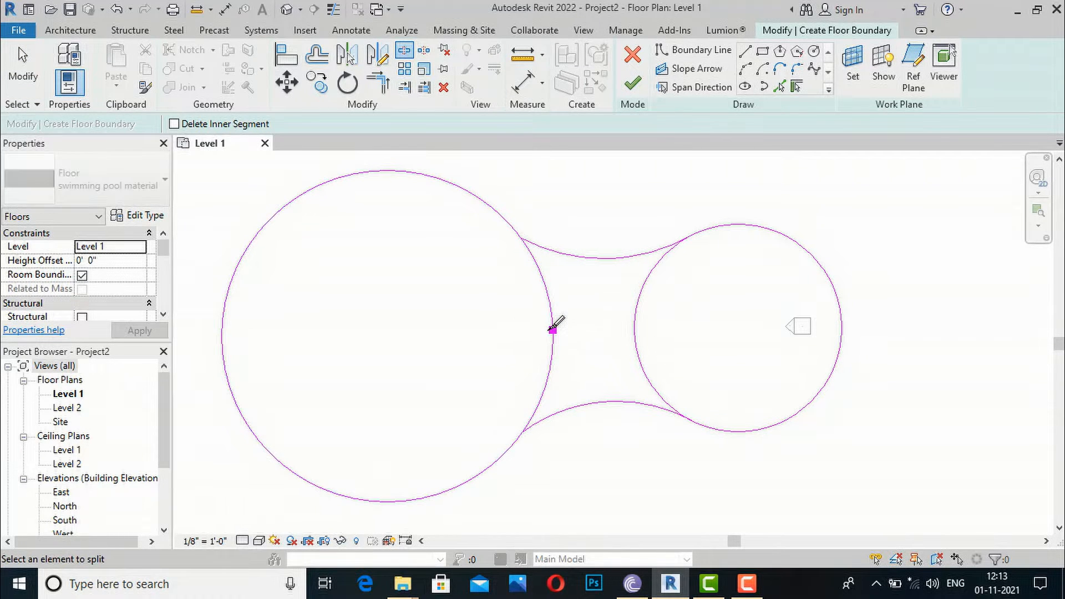
left_click(634, 328)
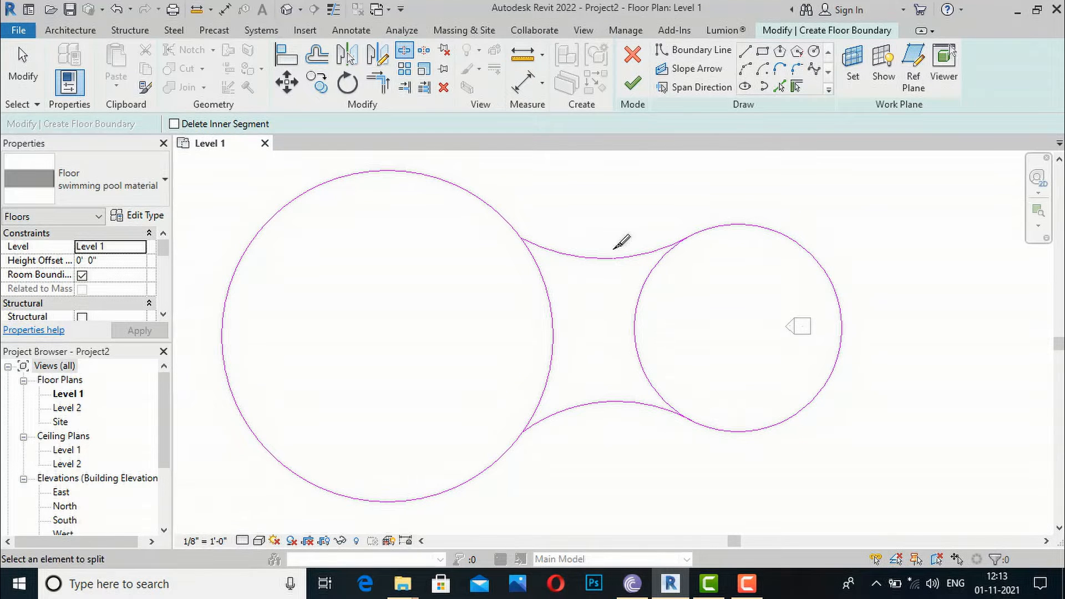
key("Escape")
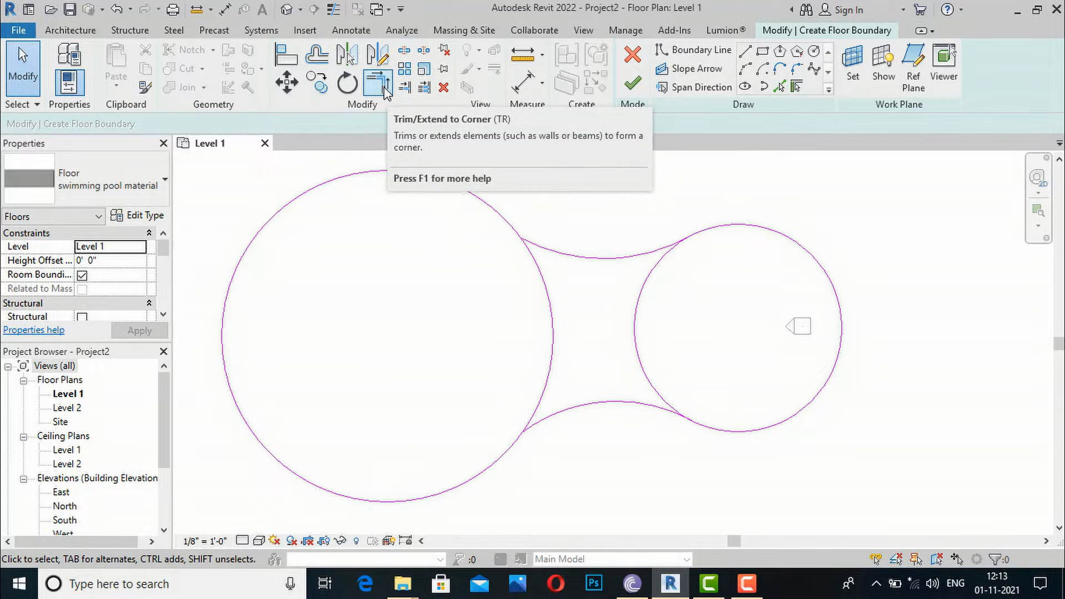
Step: Trim the large circle to corners with the lower and upper connecting arcs, removing its inner portion
left_click(384, 90)
left_click(501, 463)
left_click(536, 428)
left_click(507, 229)
left_click(565, 258)
Step: Trim the small circle to corners with the upper and lower connecting arcs and finish the floor sketch
left_click(637, 257)
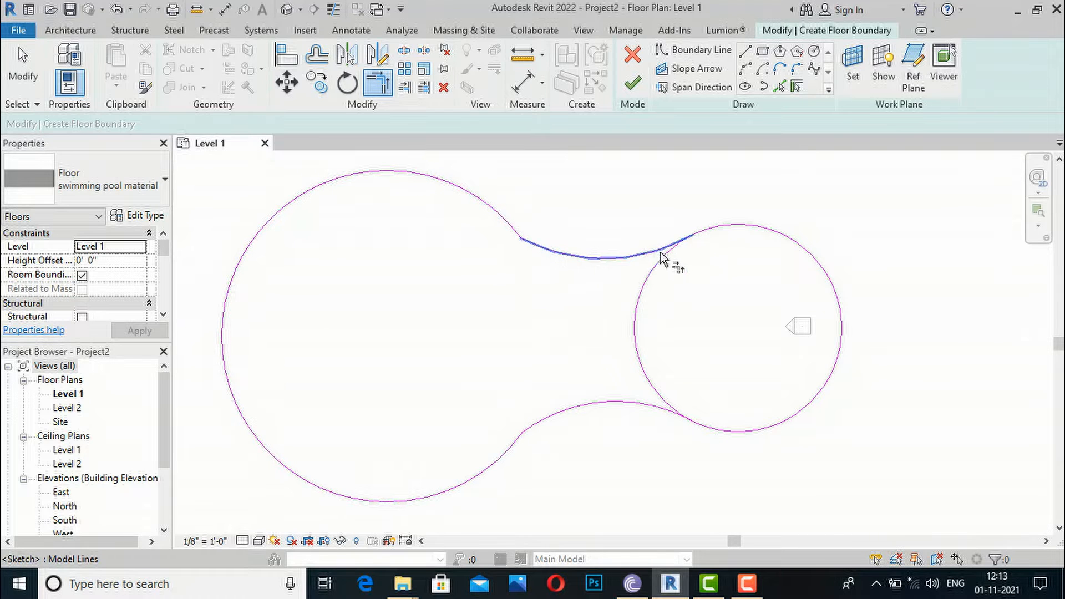
left_click(731, 227)
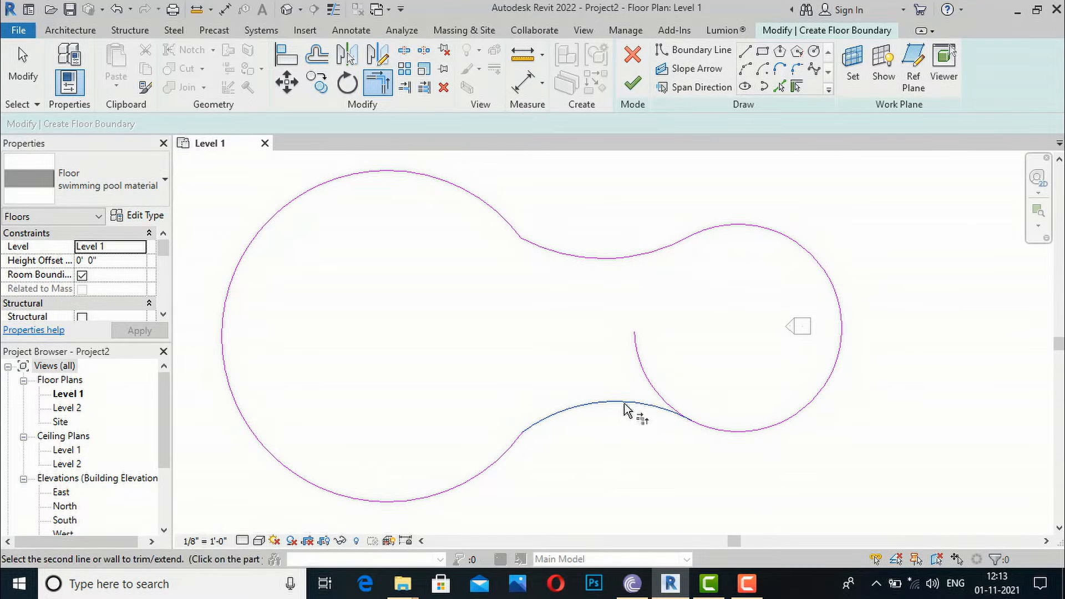
left_click(683, 422)
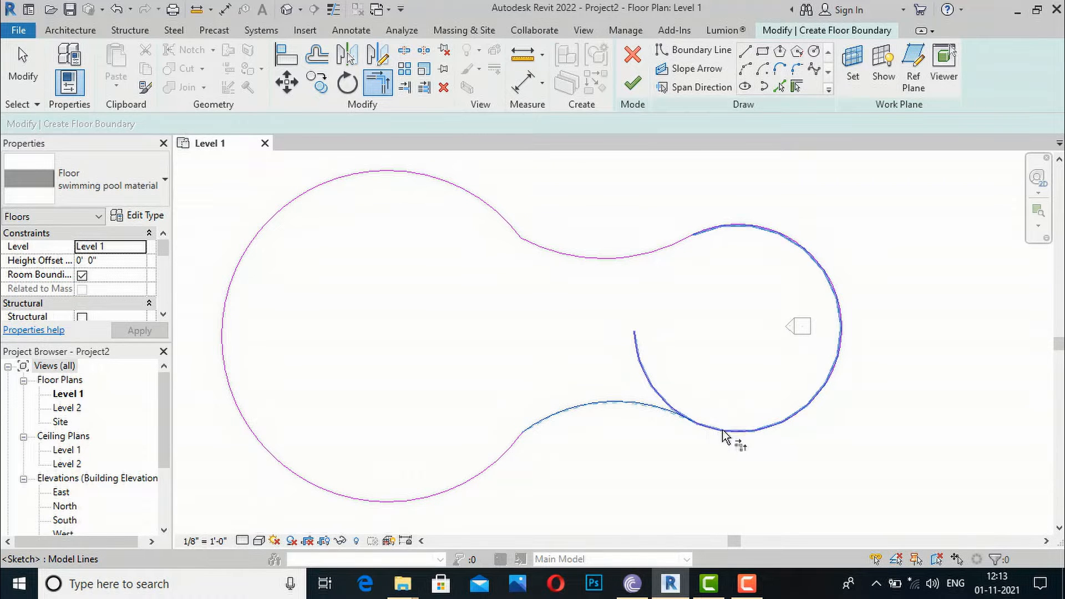
key("Escape")
scroll(716, 435, "up", 3)
key("Escape")
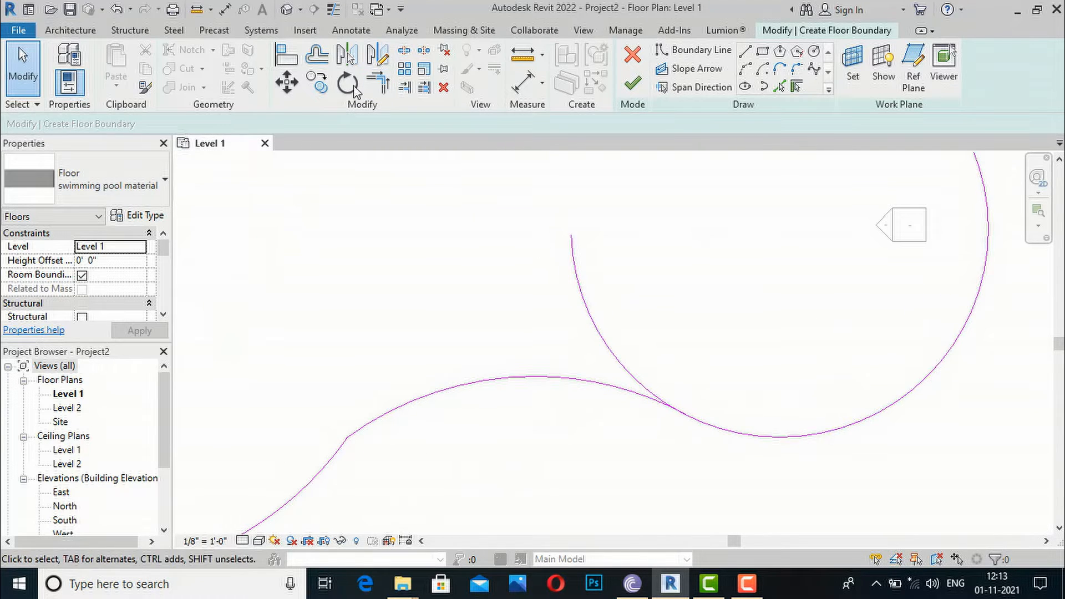
left_click(378, 83)
left_click(767, 437)
left_click(658, 403)
scroll(577, 444, "down", 5)
scroll(694, 440, "down", 2)
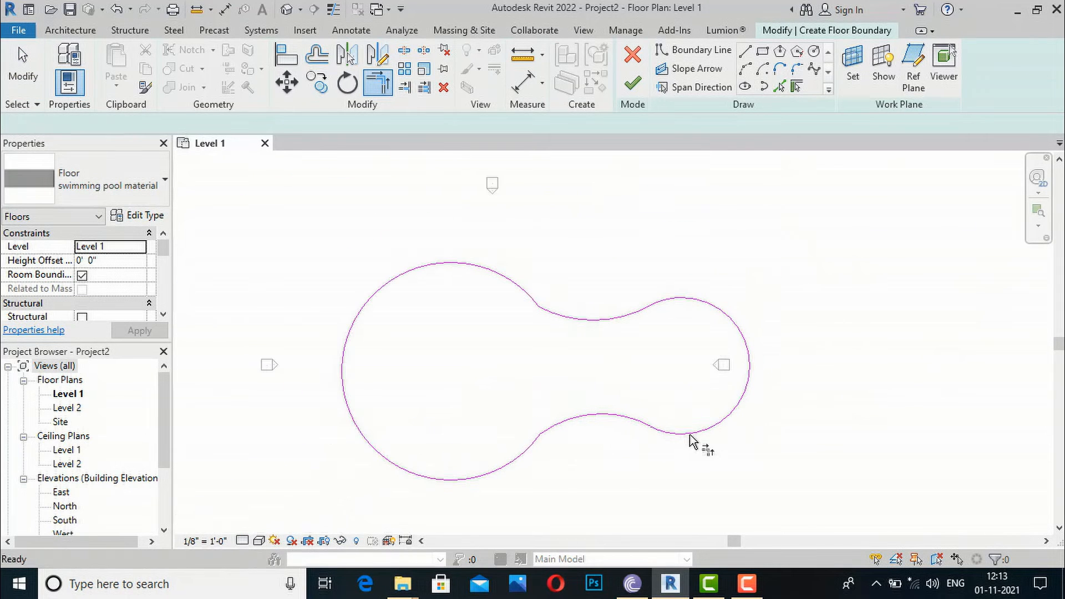
key("Escape")
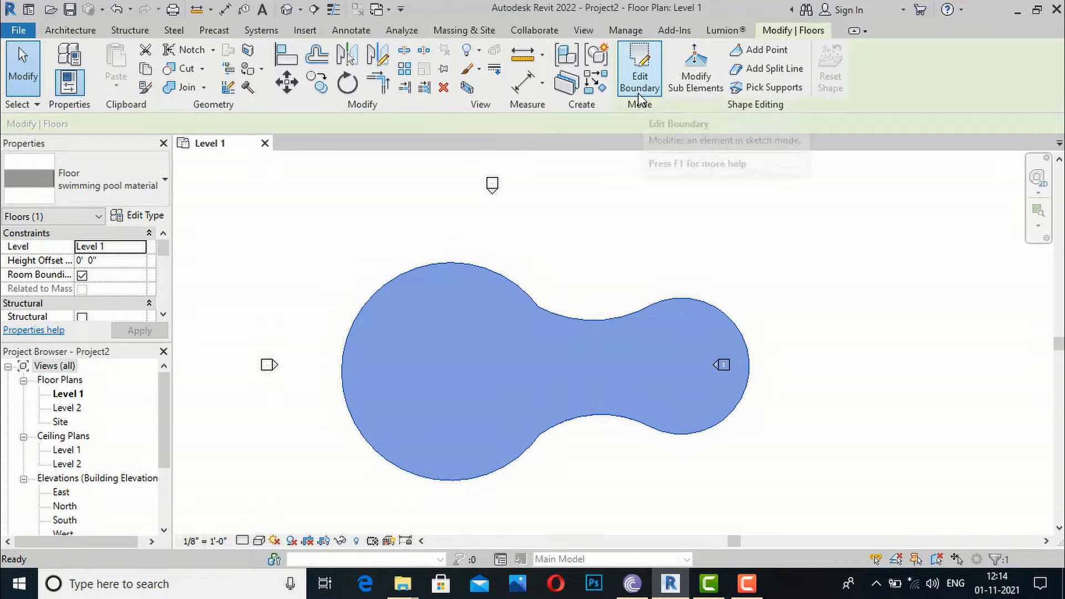
Step: Show the pool floor in the default 3D view with a visual style that displays its blue mosaic material, and orbit around it
left_click(583, 30)
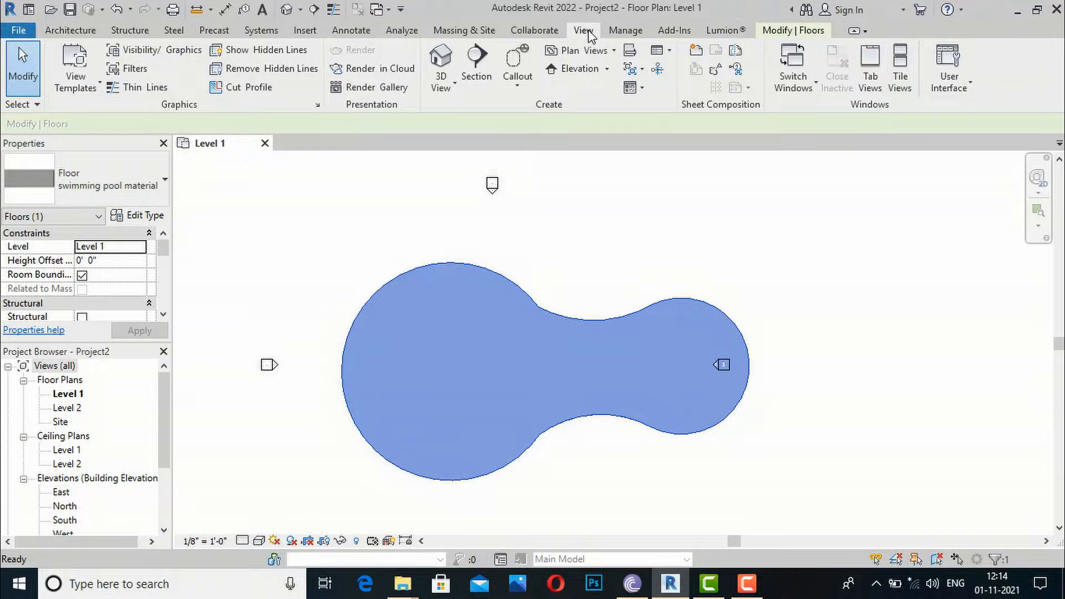
left_click(441, 61)
scroll(606, 380, "up", 2)
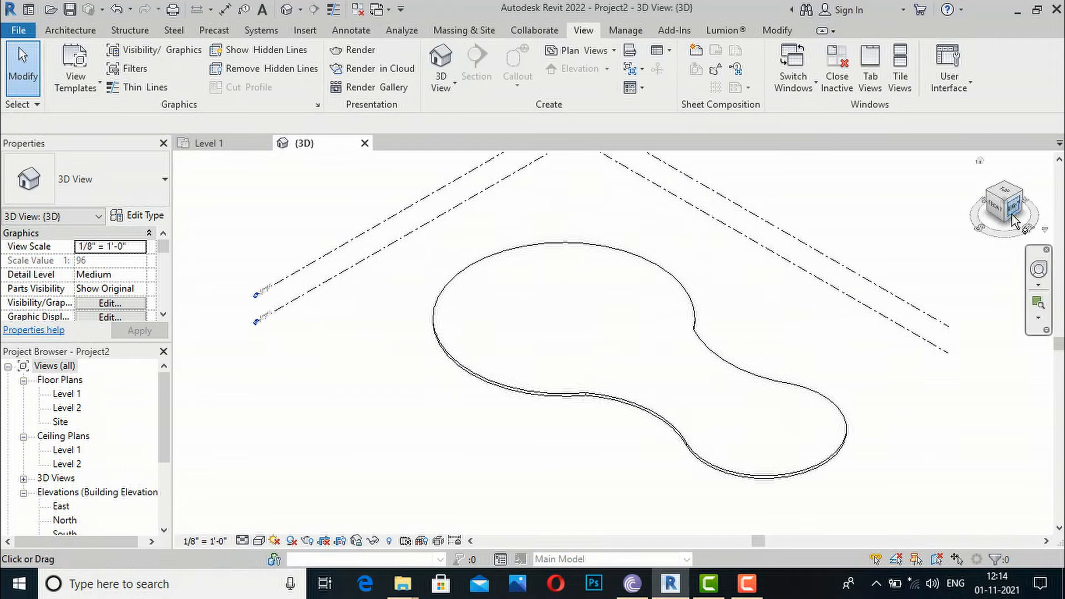
left_click(259, 541)
left_click(265, 524)
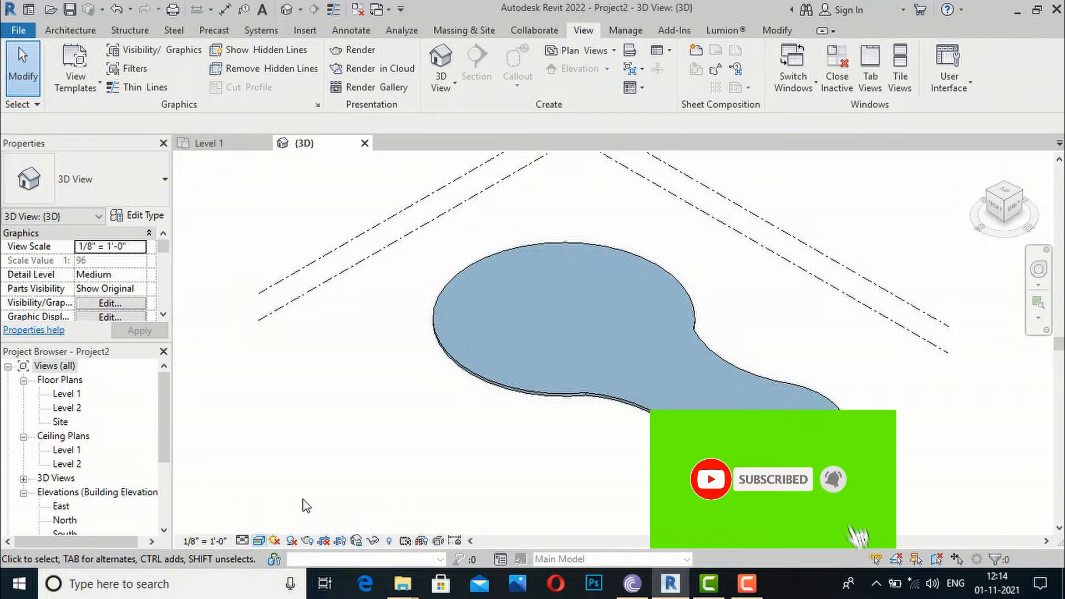
scroll(589, 349, "up", 4)
scroll(399, 328, "down", 3)
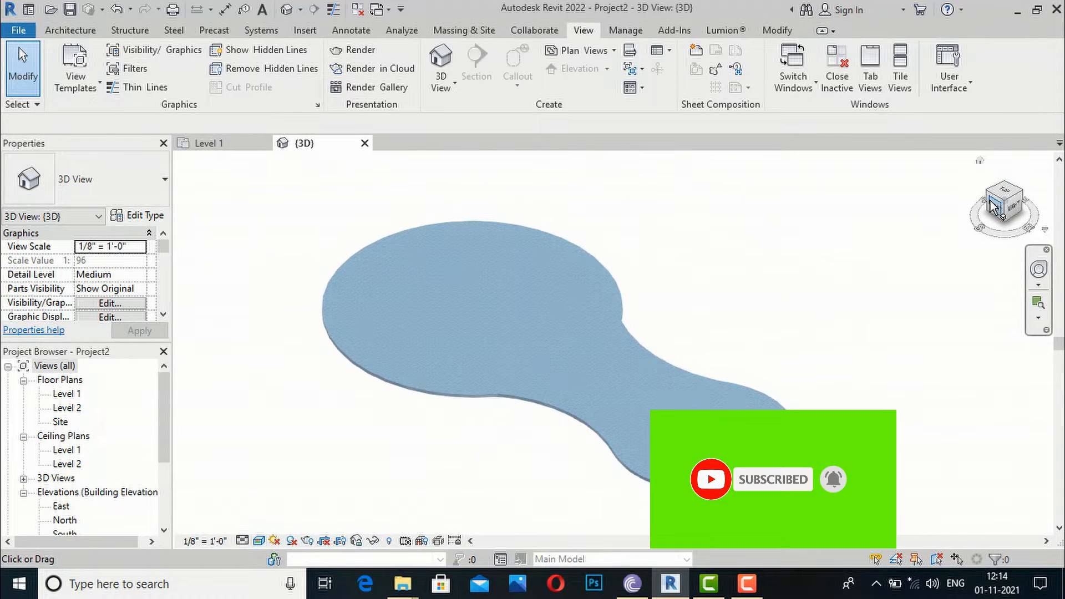
mouse_move(1000, 211)
left_mouse_down()
mouse_move(232, 215)
mouse_move(300, 207)
mouse_move(297, 190)
mouse_move(316, 237)
mouse_move(207, 221)
mouse_move(222, 225)
left_mouse_up()
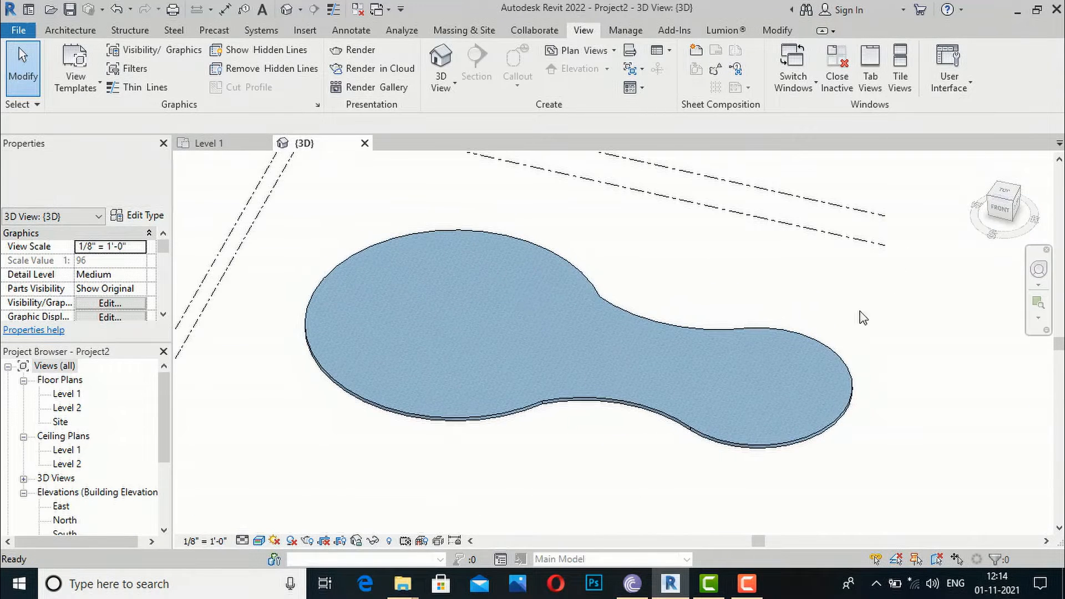
Step: Edit the floor boundary in the Level 1 plan and draw a horizontal slope arrow about 149' 5" long from the large to the small circle's outer edge
left_click(740, 452)
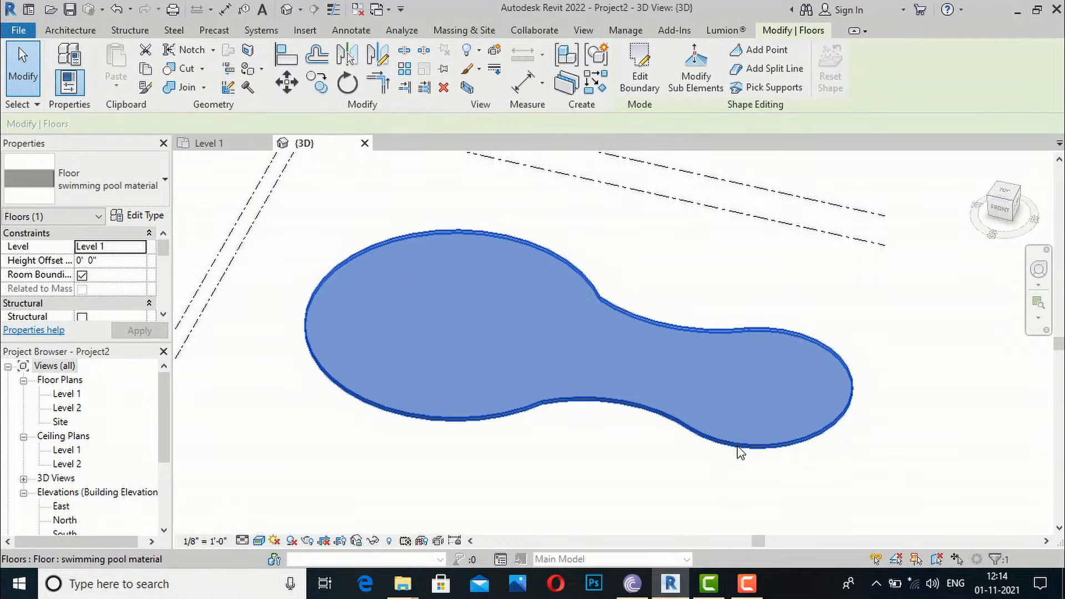
left_click(638, 81)
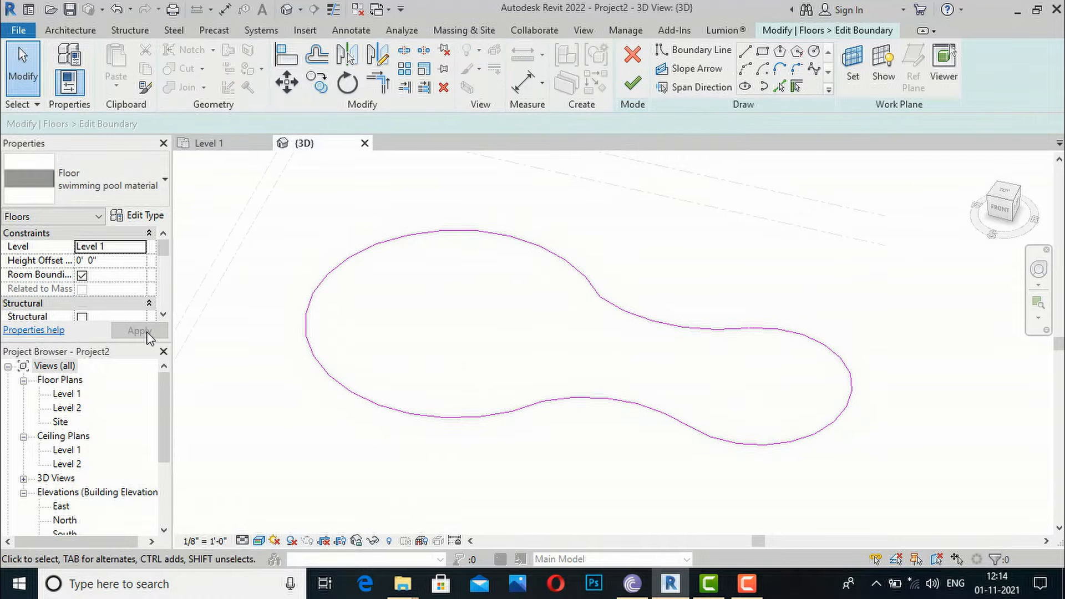
double_click(66, 394)
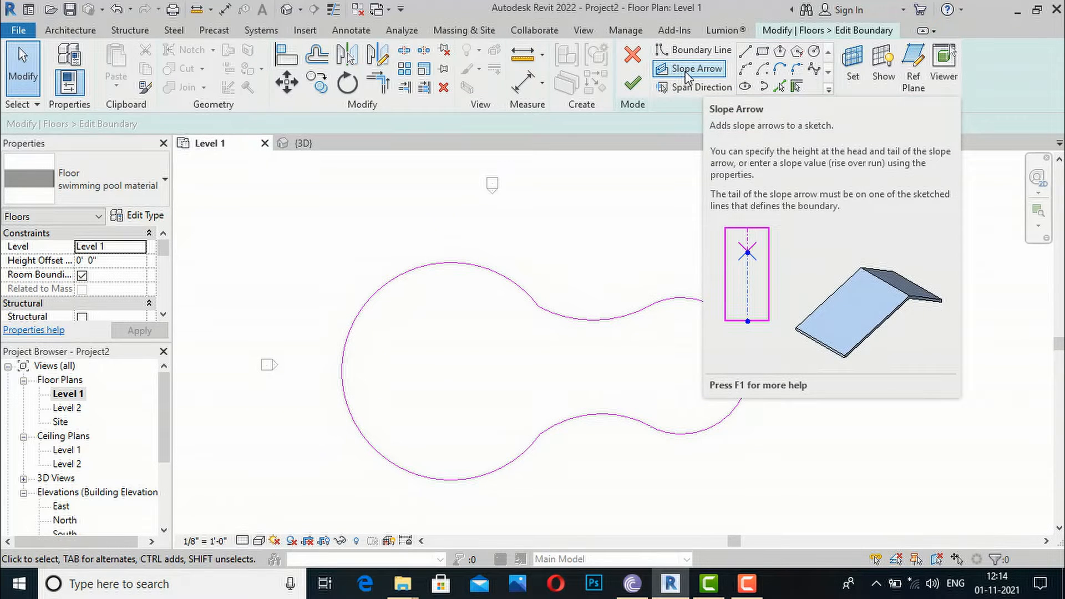
left_click(687, 75)
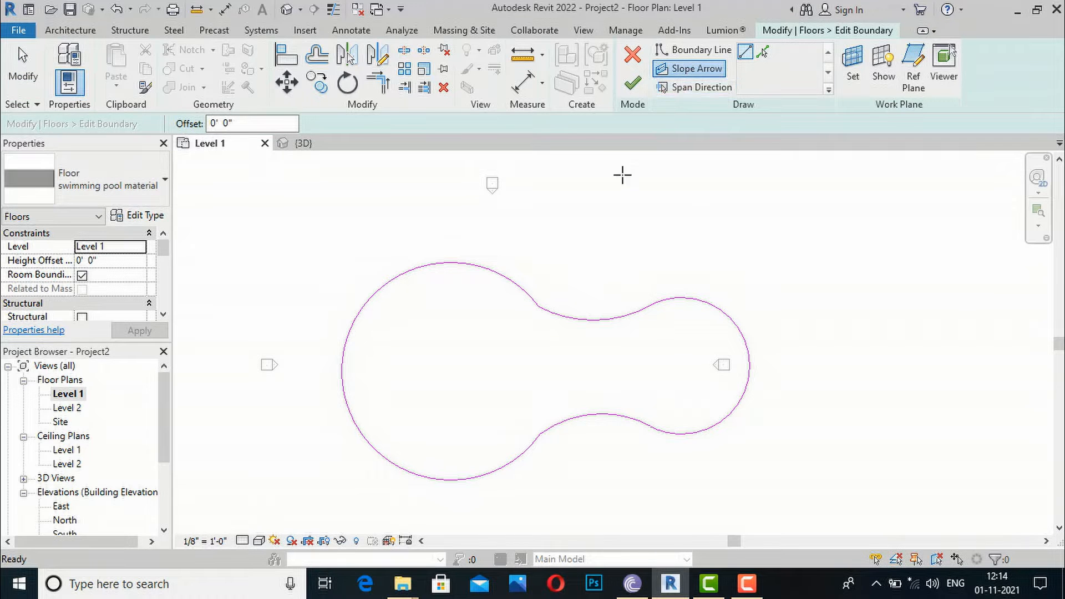
left_click(343, 363)
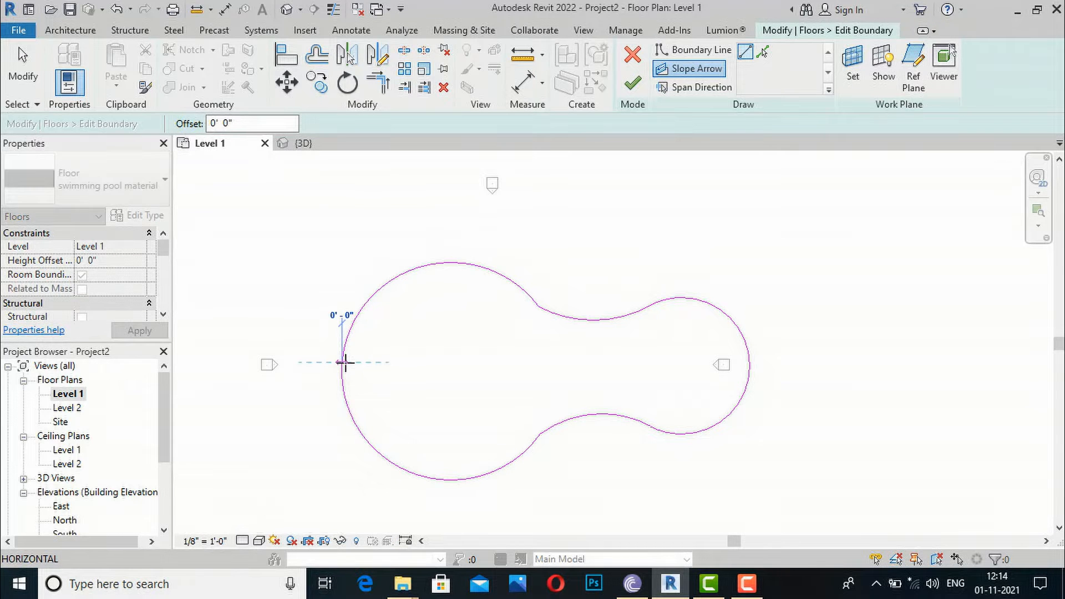
left_click(748, 362)
key("Escape")
key("Escape")
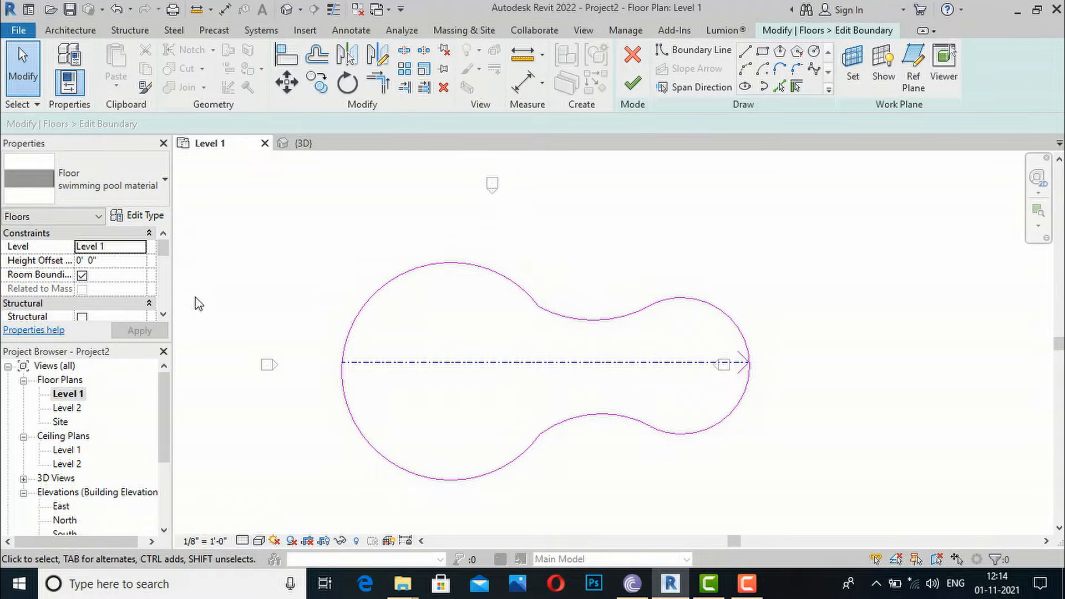
Step: Set the slope arrow's height offset at tail to -3' 0"
left_click(496, 365)
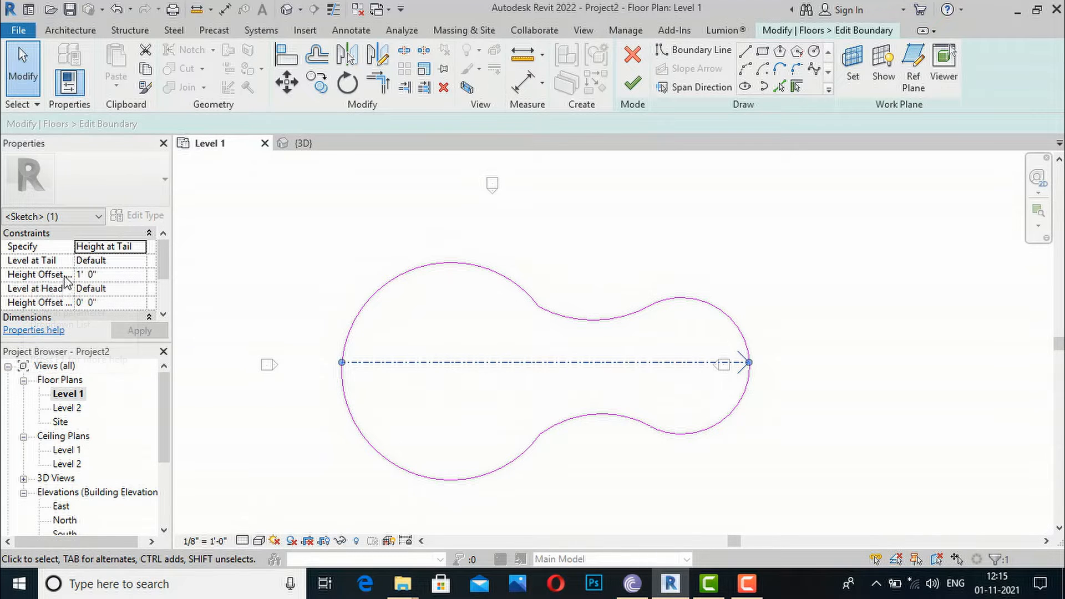
left_click(111, 275)
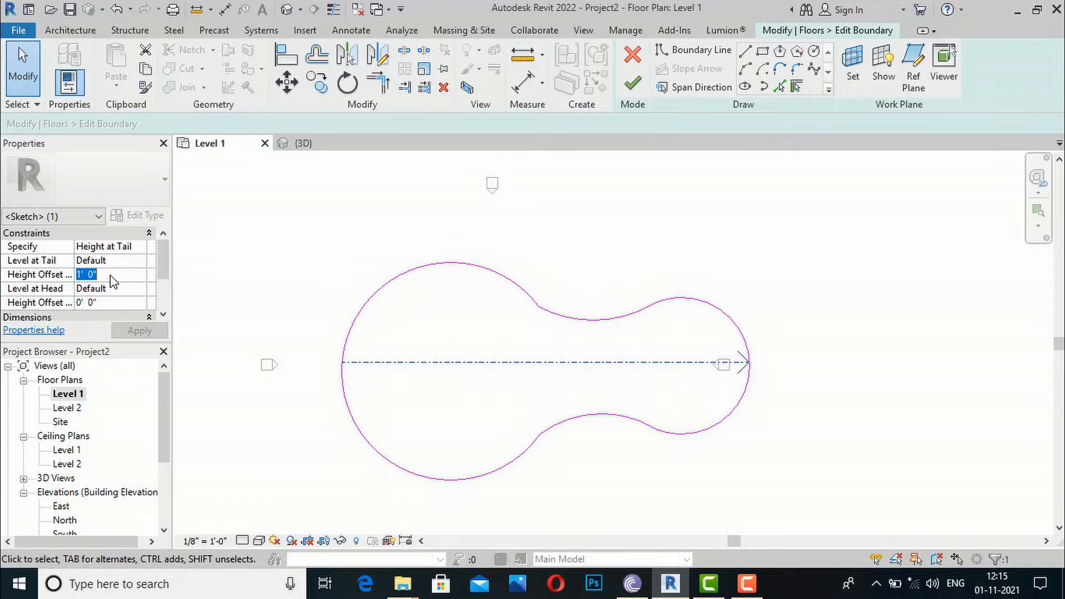
type("-3")
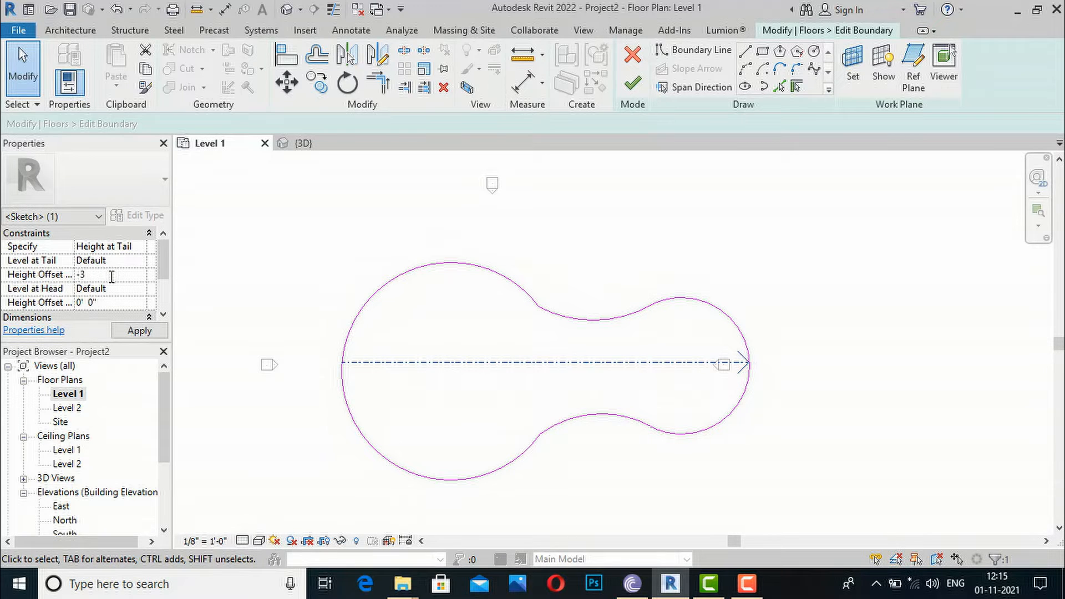
key("Return")
Step: Set the slope arrow's height offset at head to -6' 0" and finish editing the floor boundary
scroll(119, 280, "down", 2)
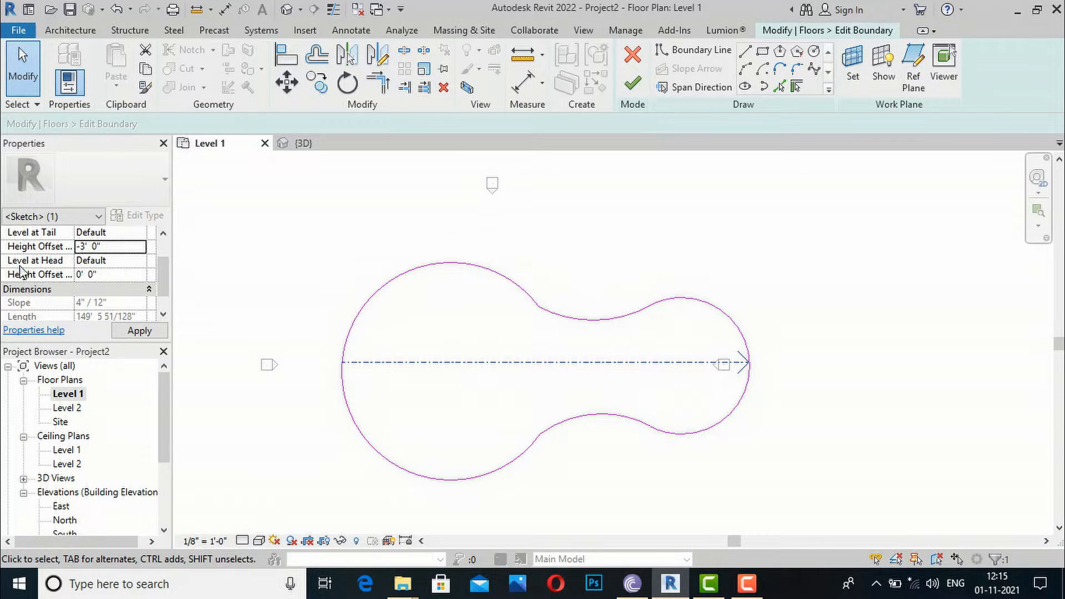
left_click(113, 275)
type("-6")
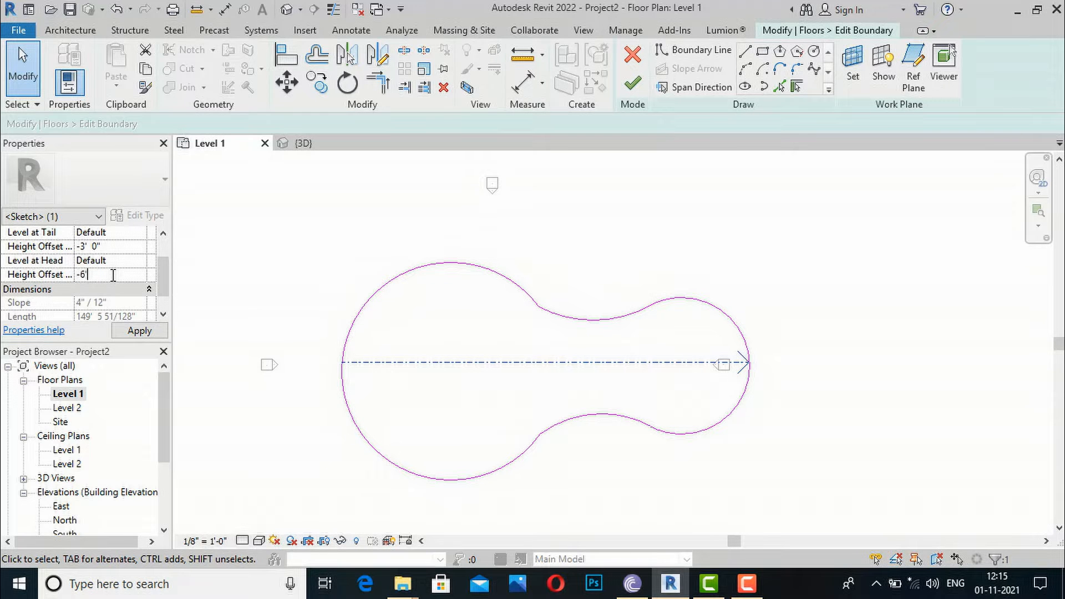
key("Return")
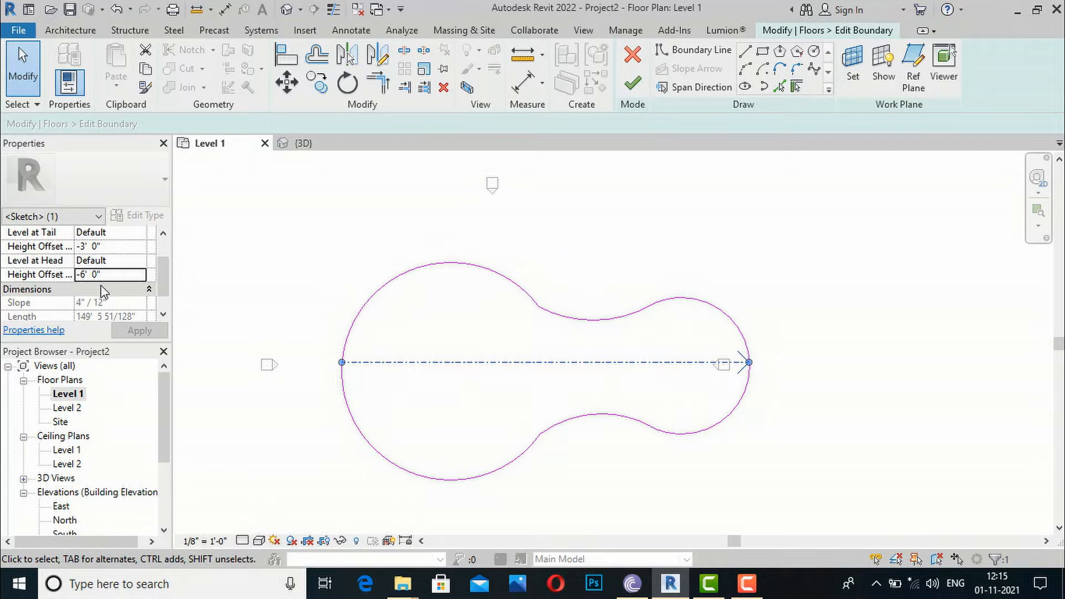
scroll(127, 288, "down", 1)
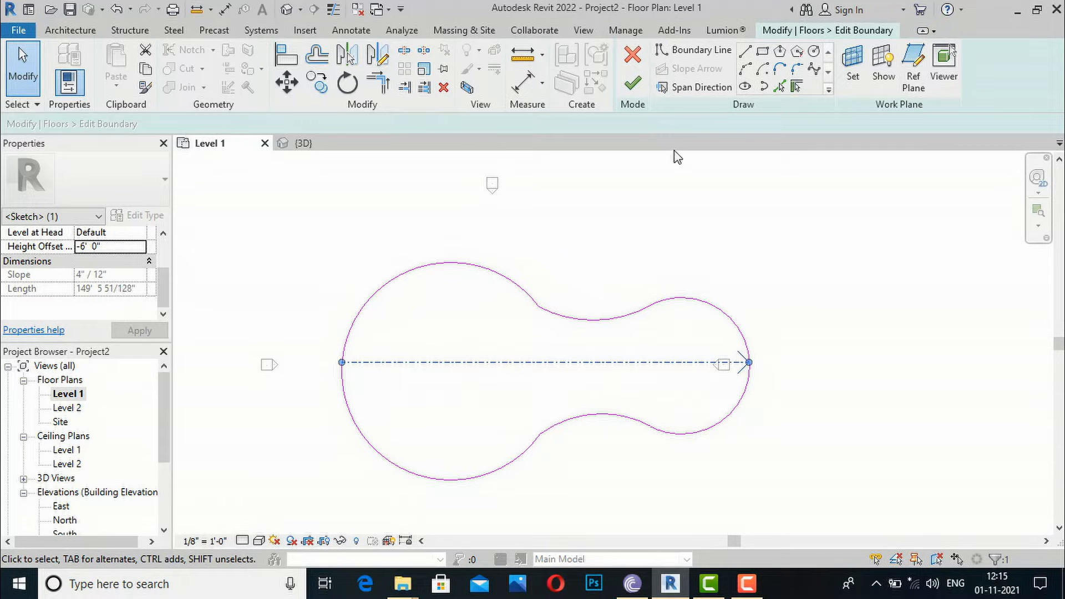
left_click(633, 84)
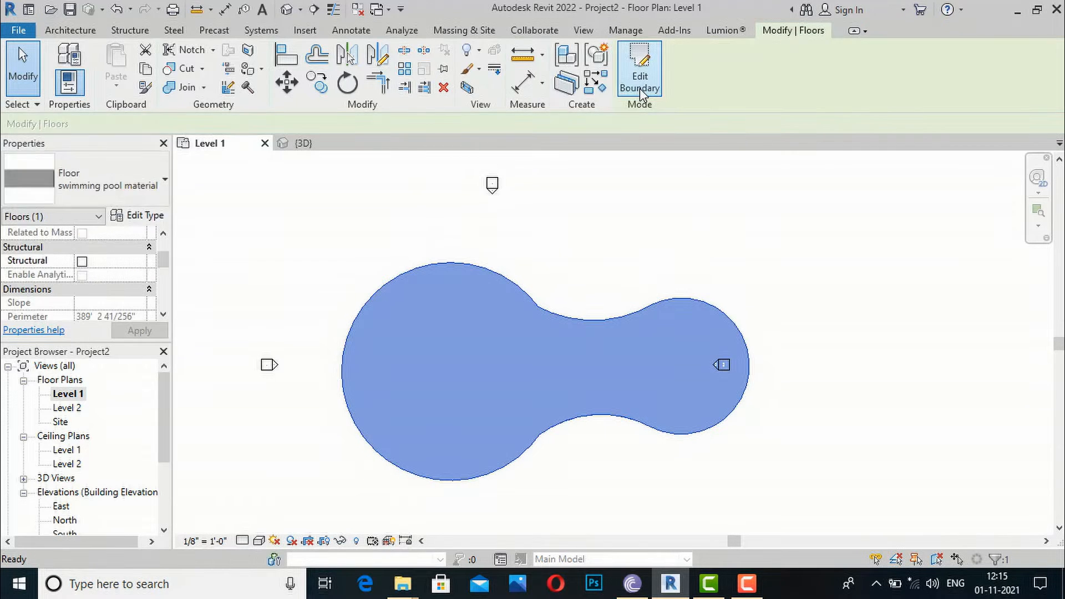
left_click(758, 292)
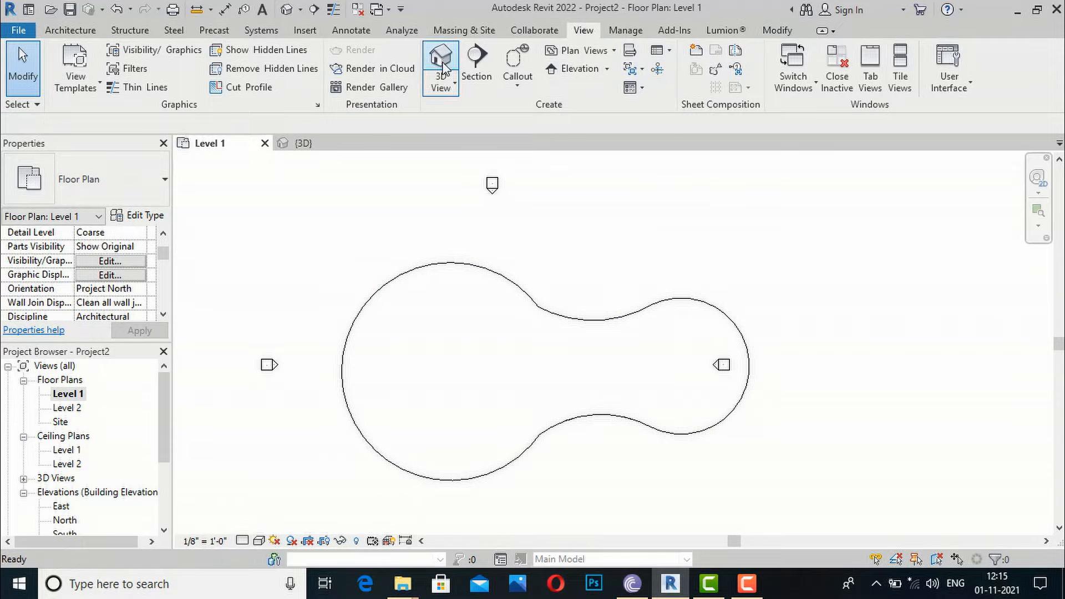
Step: Check the floor's slope in the 3D view, from the front, and in the East and North elevations
left_click(443, 67)
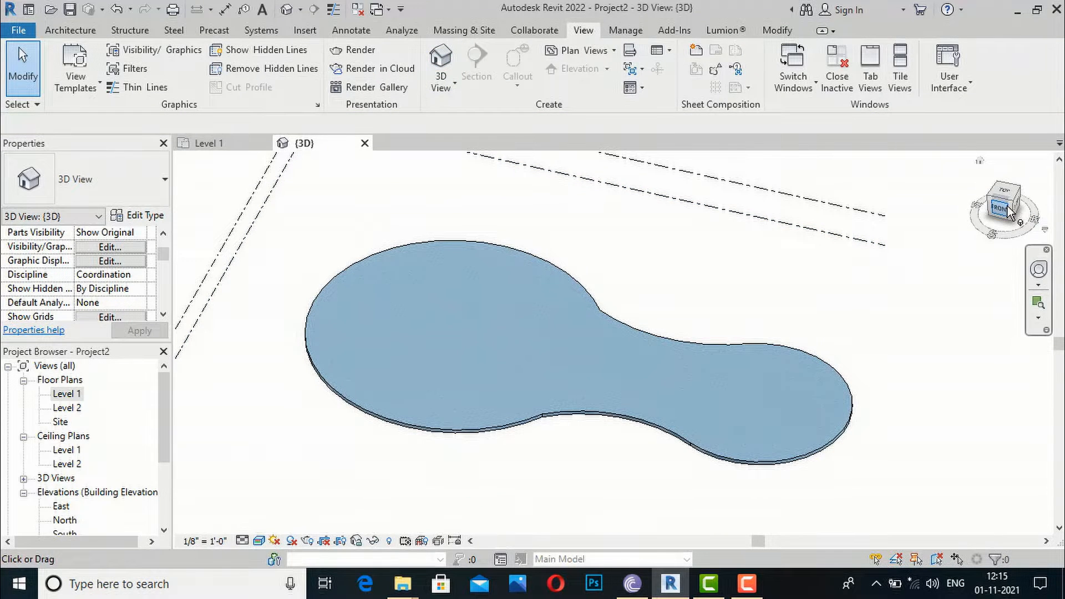
left_click(1002, 208)
scroll(664, 349, "up", 2)
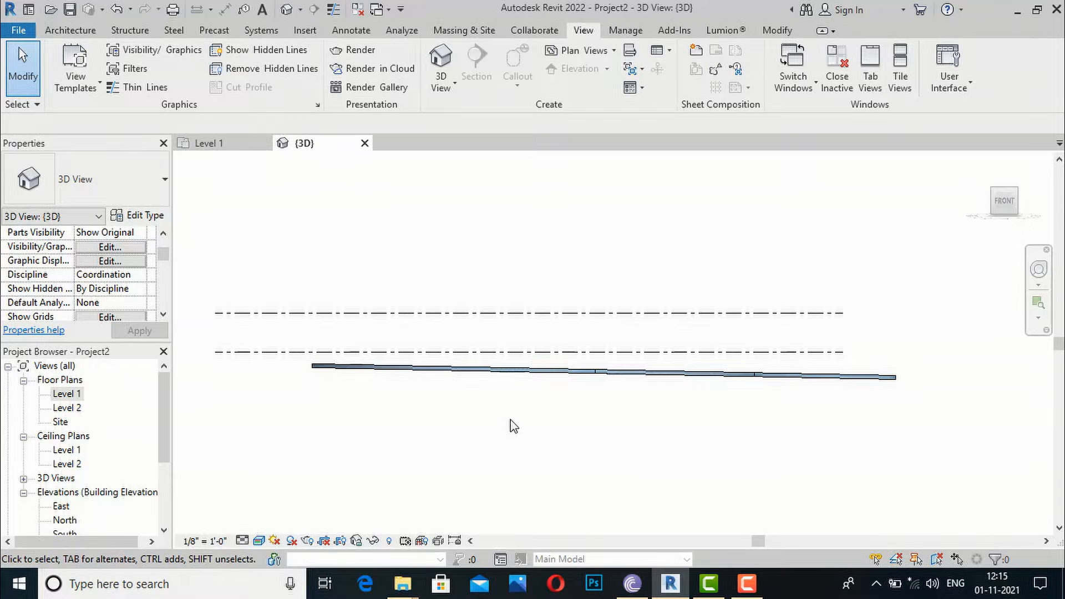
left_click_drag(1007, 208, 964, 228)
scroll(62, 442, "down", 2)
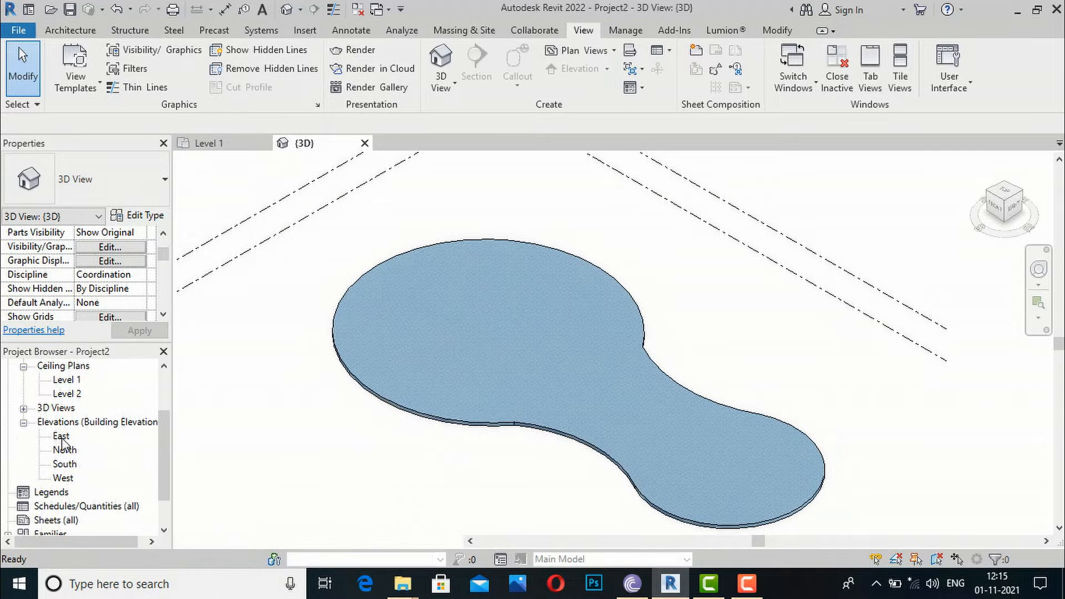
double_click(61, 437)
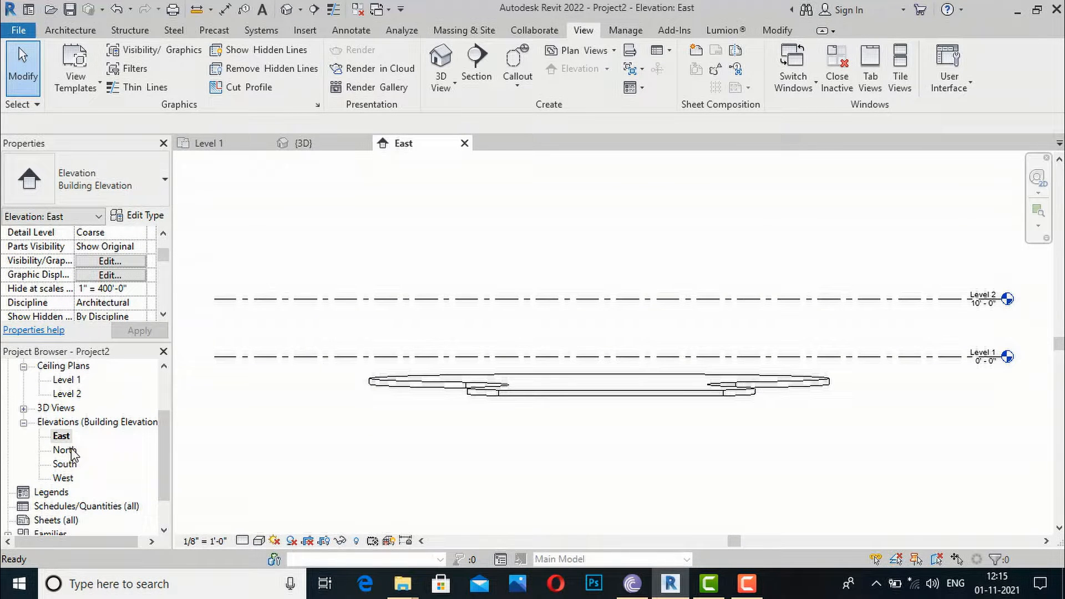
double_click(64, 450)
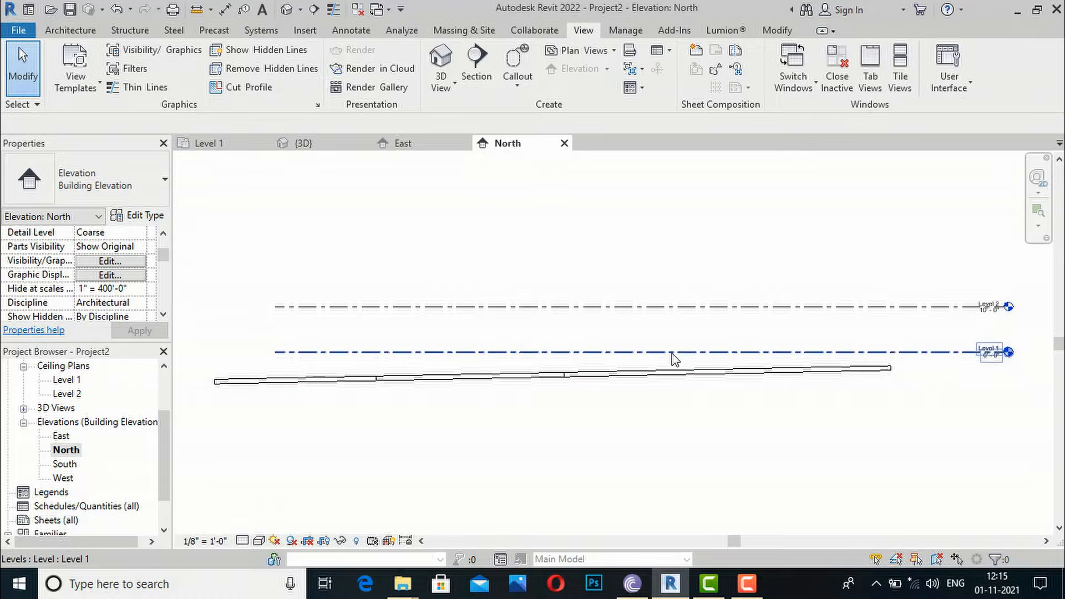
Step: Check the sloped pool floor in the North elevation, the Level 1 plan and the 3D view
scroll(839, 387, "down", 1)
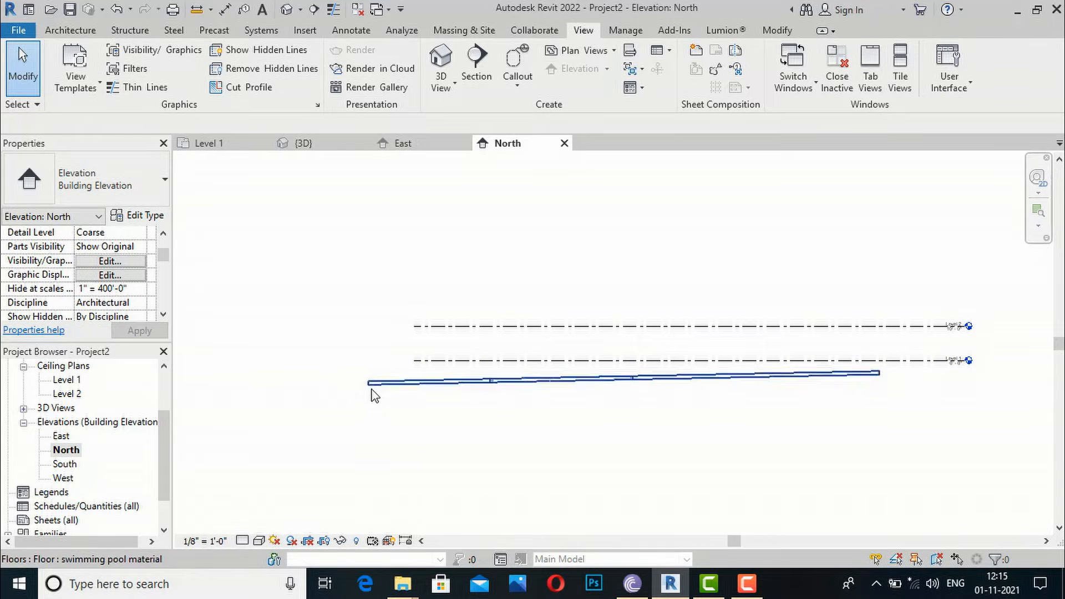
scroll(46, 442, "up", 2)
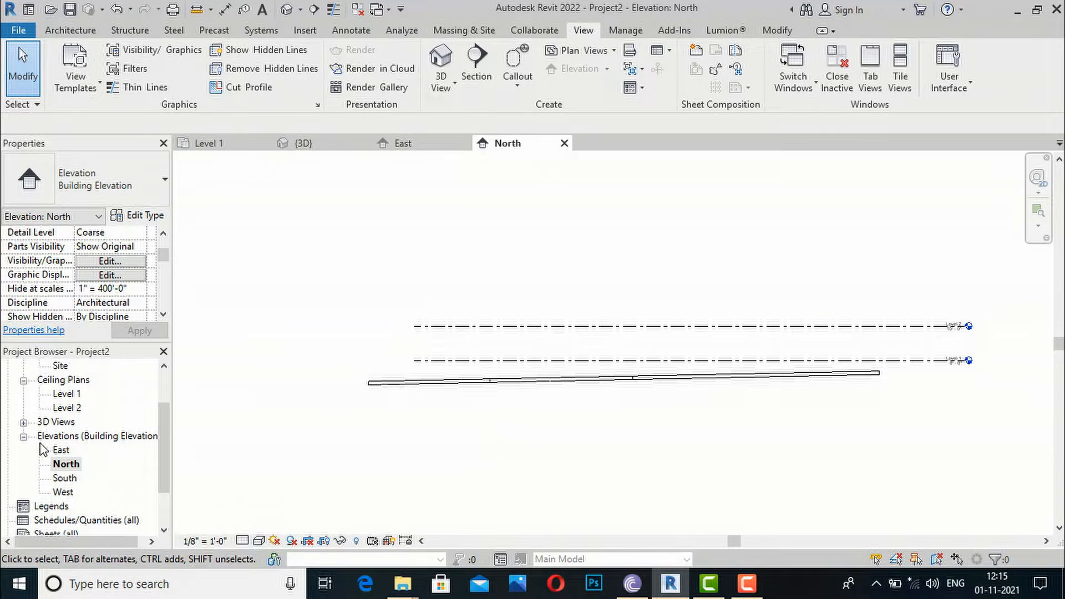
double_click(65, 394)
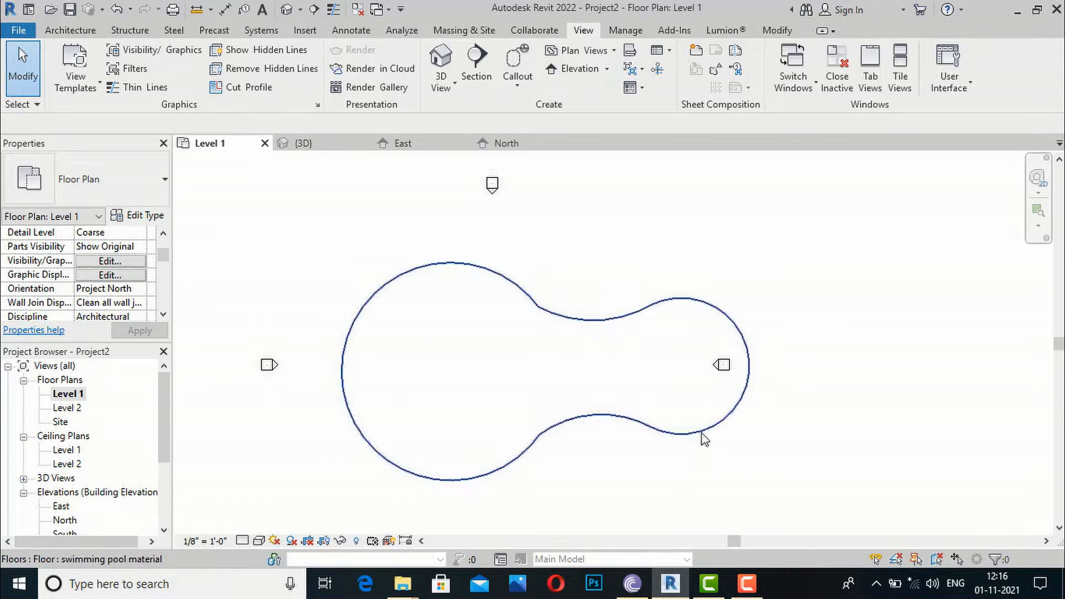
left_click(452, 72)
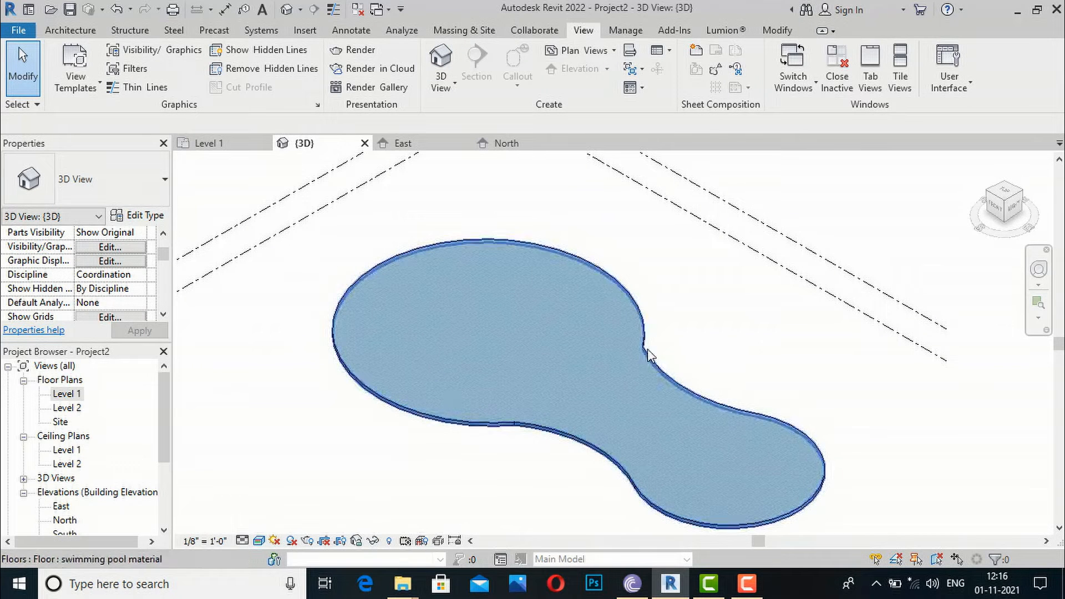
Step: Start an architectural wall in the Level 1 plan and rename its Generic - 8" type as pool surface
double_click(73, 394)
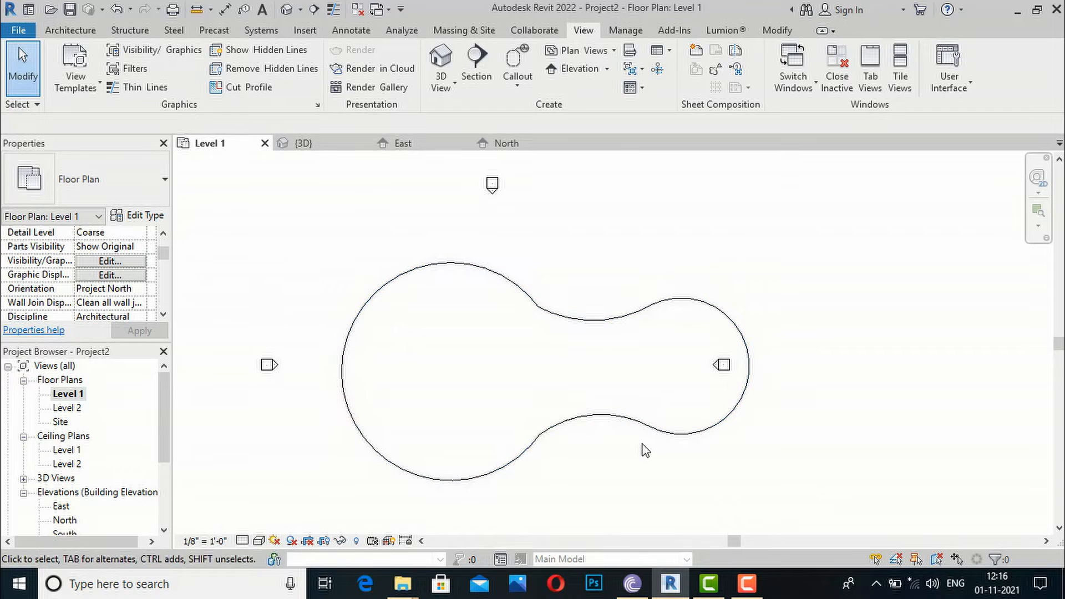
left_click(62, 30)
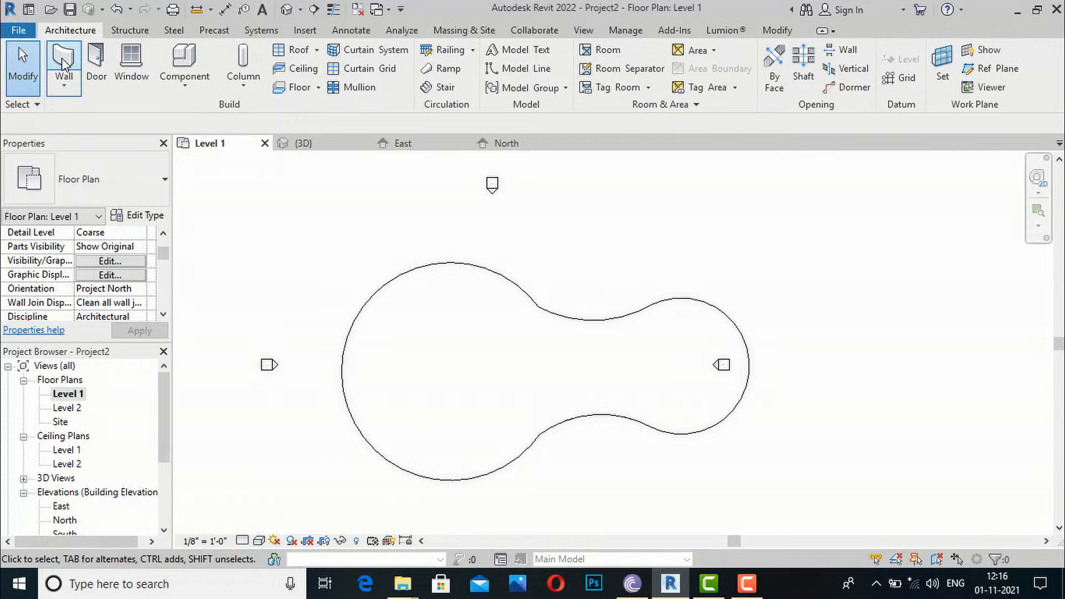
left_click(64, 82)
left_click(80, 114)
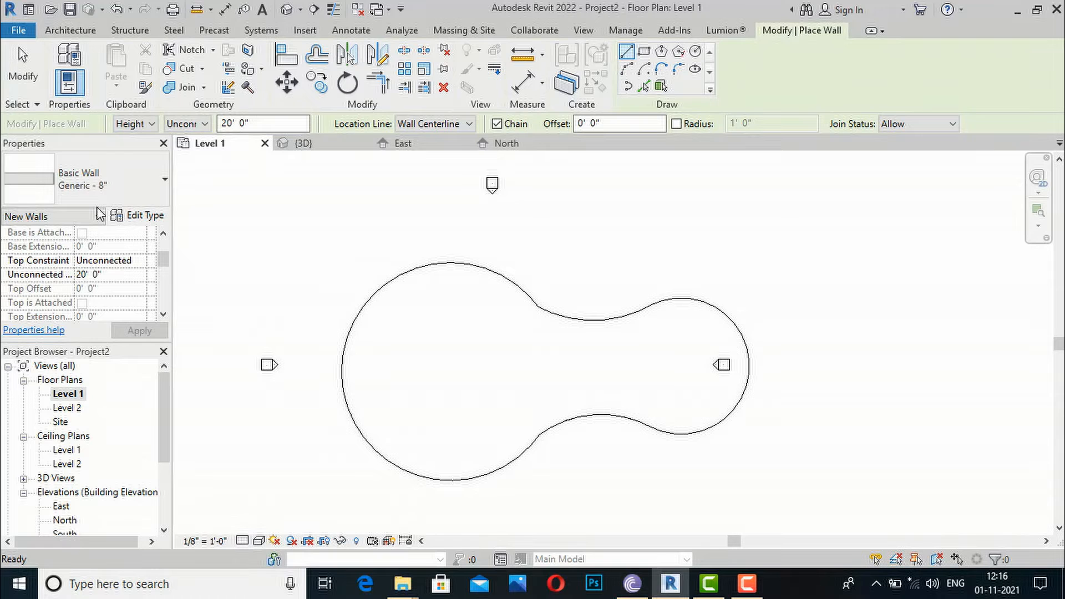
left_click(140, 220)
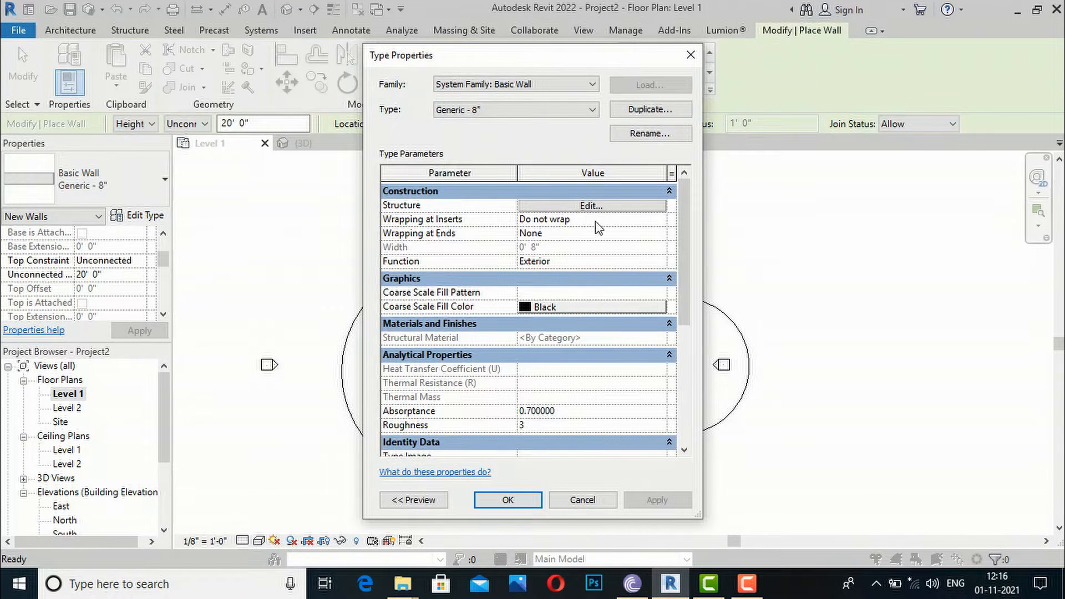
left_click(644, 133)
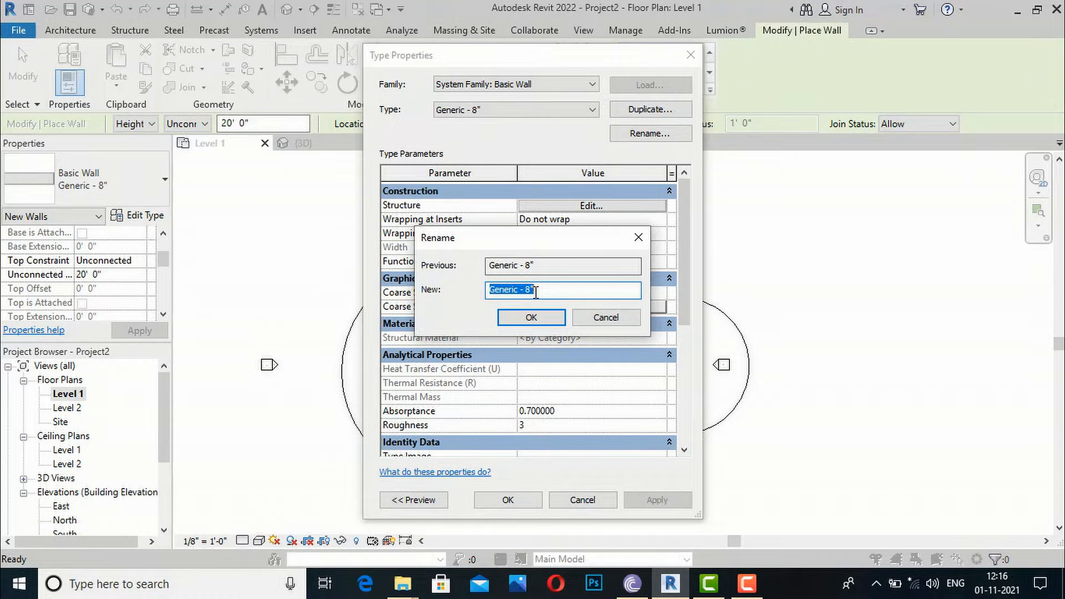
type("s")
key("BackSpace")
type("pool surface")
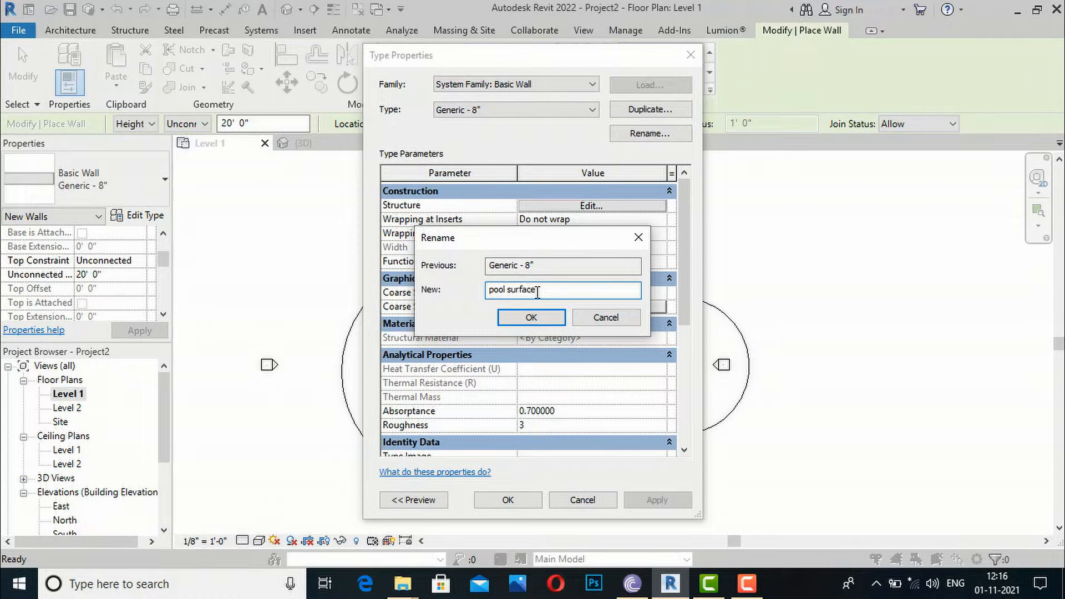
left_click(531, 317)
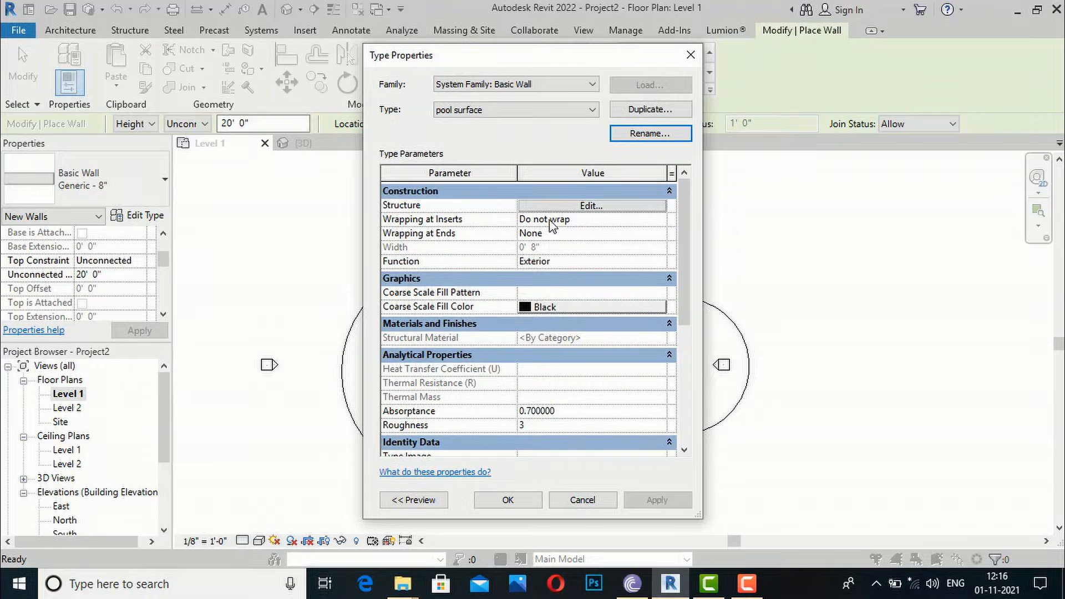
Step: Assign pool material to the structure layer of the pool surface wall type and accept the type properties
left_click(590, 206)
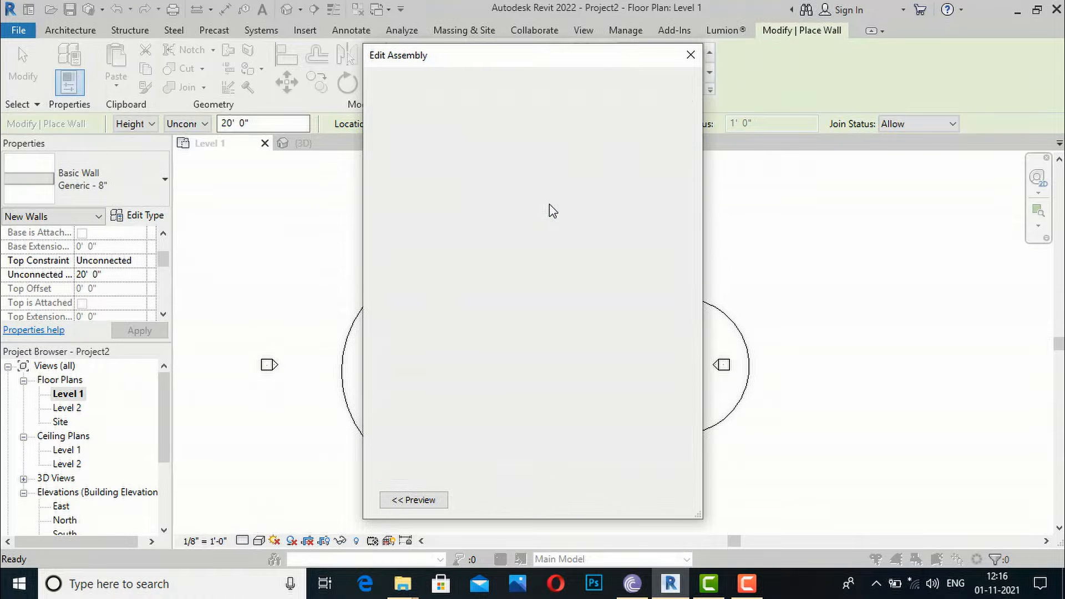
left_click(502, 239)
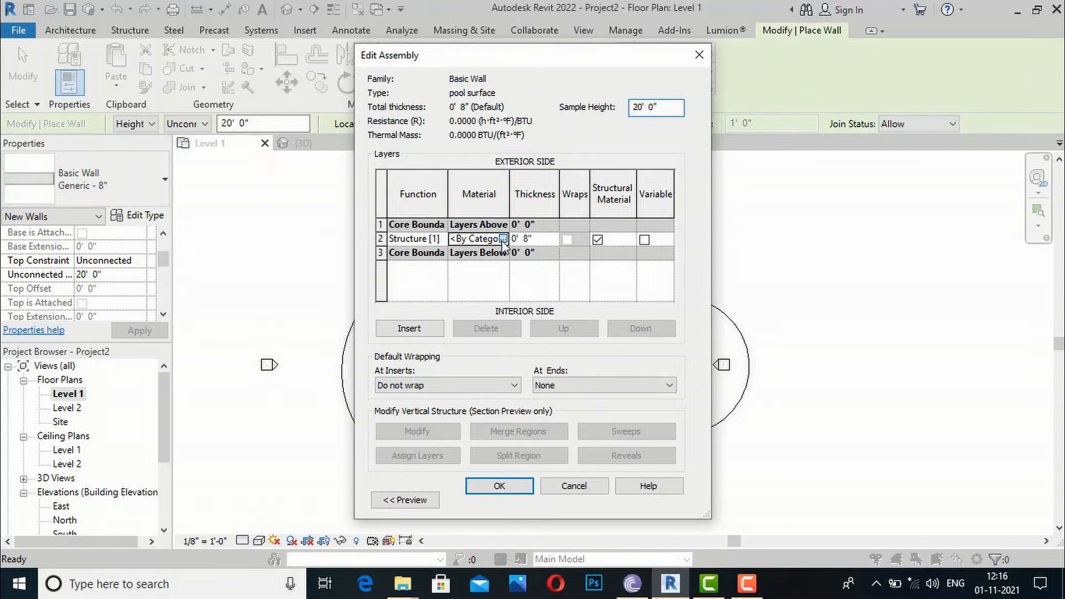
left_click(502, 239)
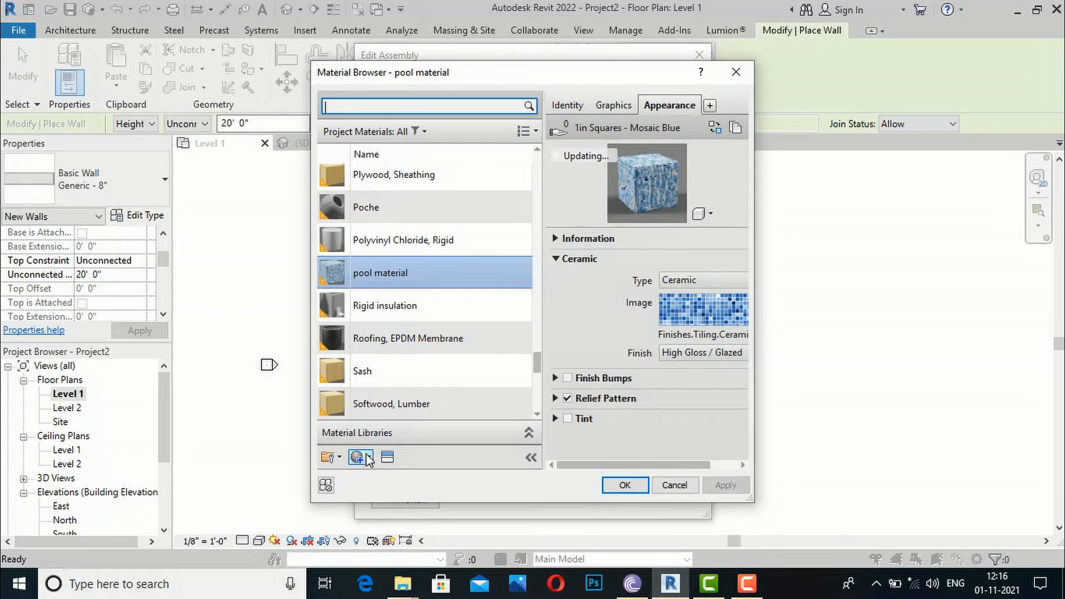
left_click(625, 486)
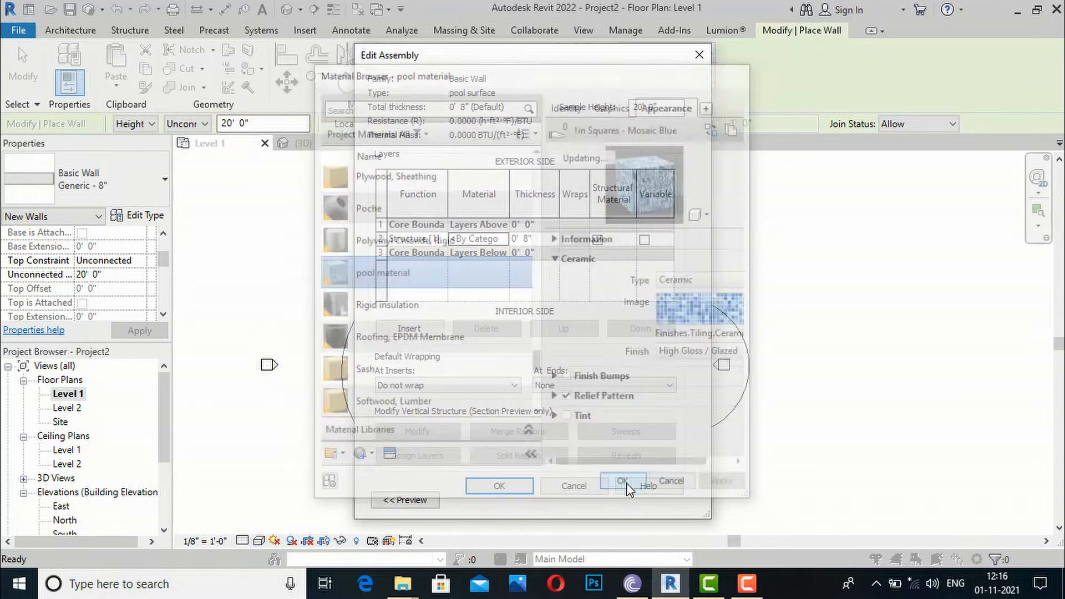
left_click(498, 488)
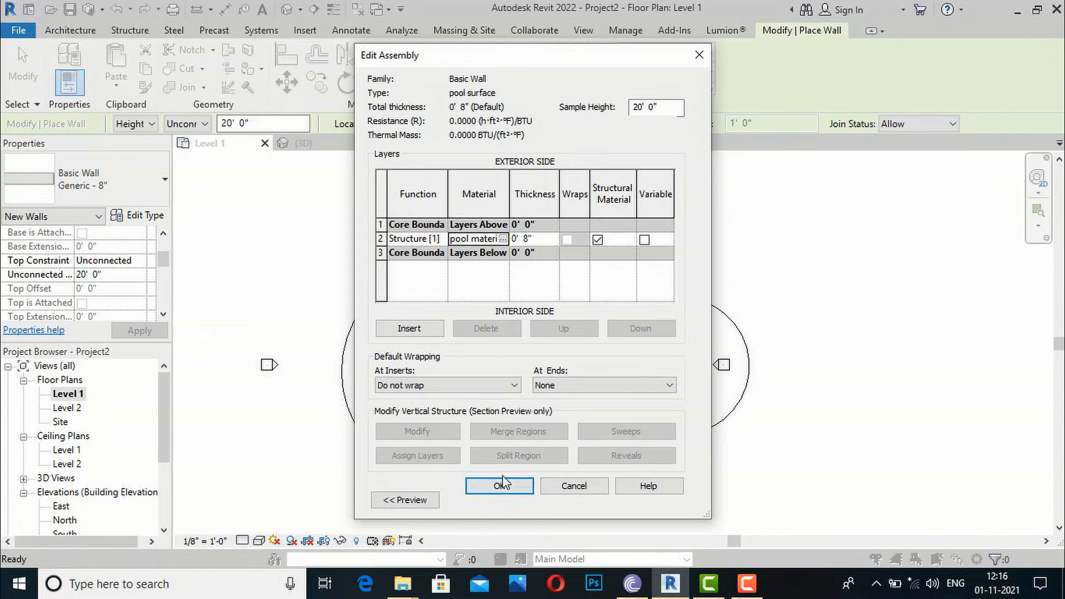
left_click(506, 501)
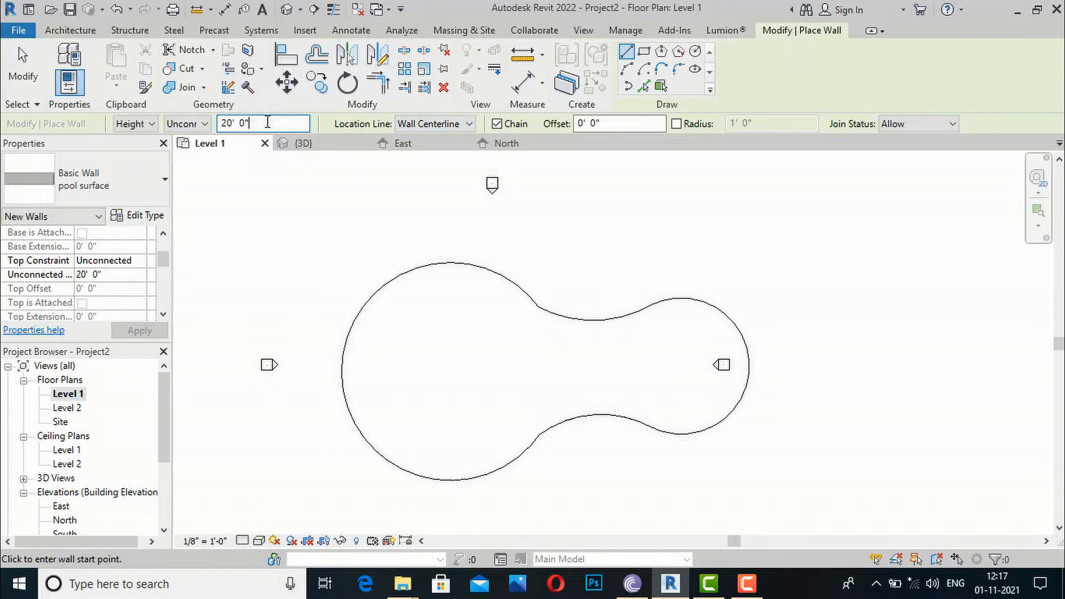
Step: Set the new walls' unconnected height to 3' 0" and their location line to Finish Face: Interior
left_click(111, 274)
type("3")
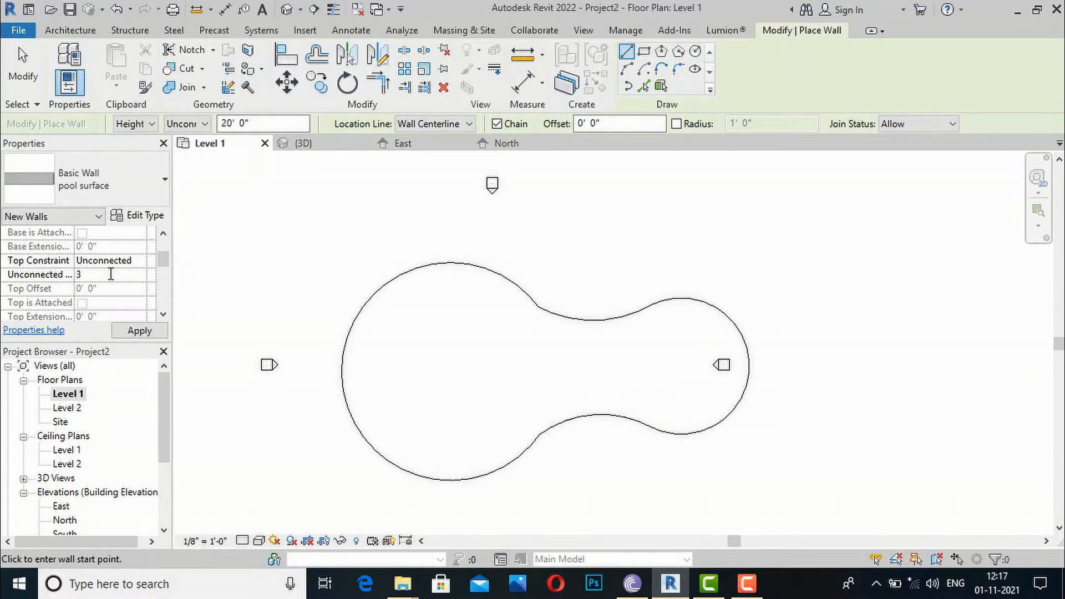
key("Return")
left_click(140, 331)
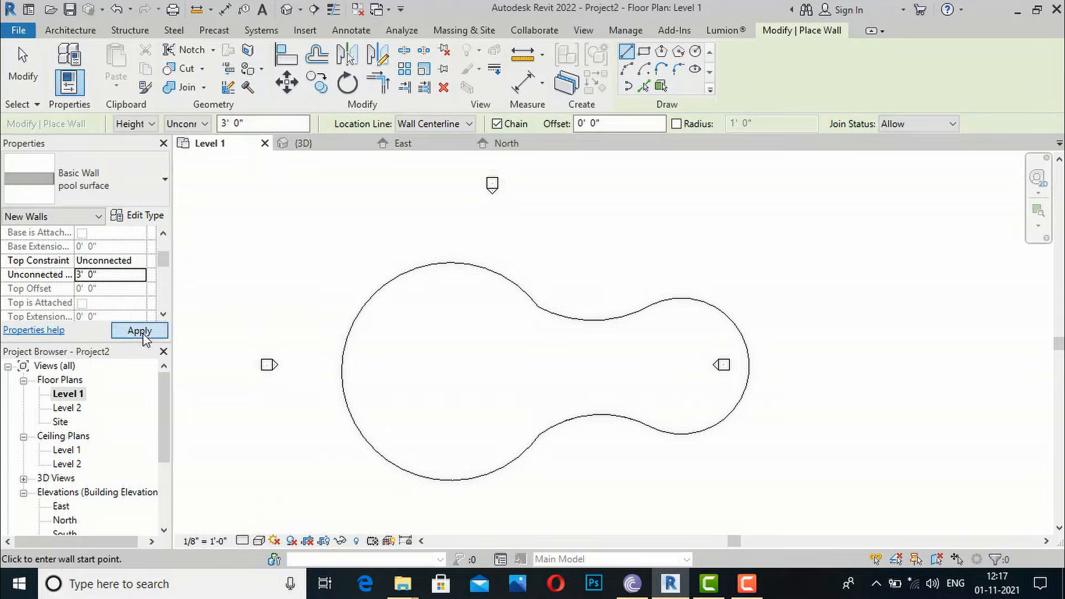
left_click(458, 124)
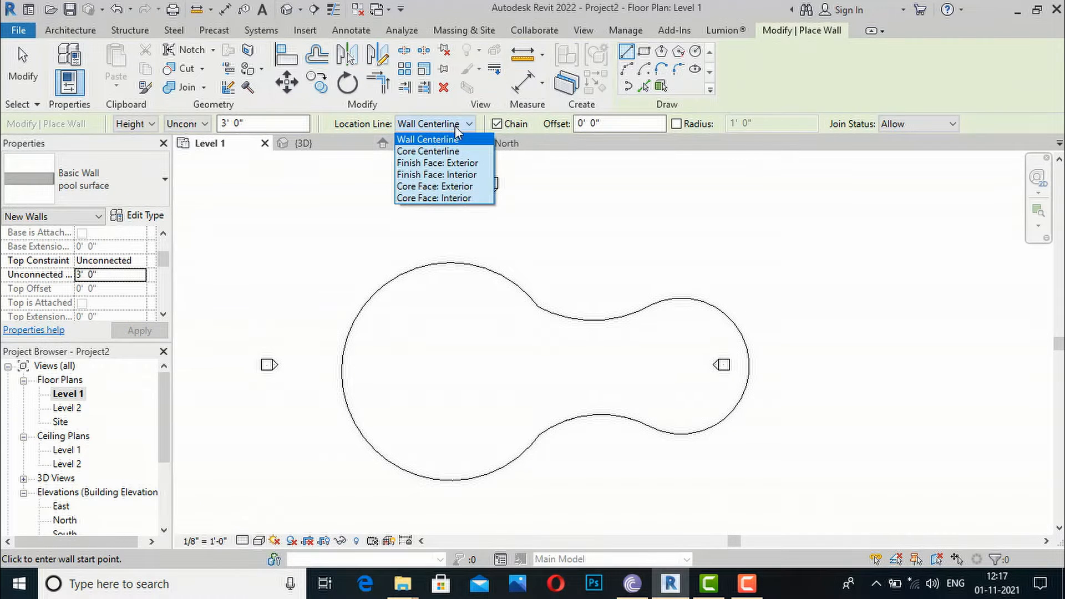
left_click(455, 175)
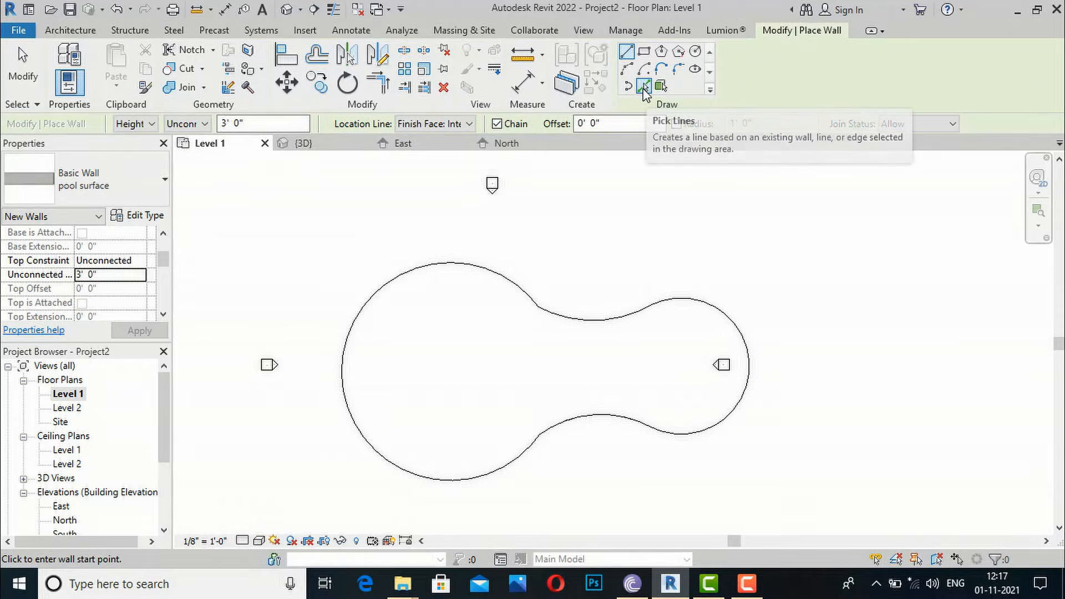
Step: Place pool surface walls along all four curved edges of the pool floor by picking its boundary lines
left_click(643, 88)
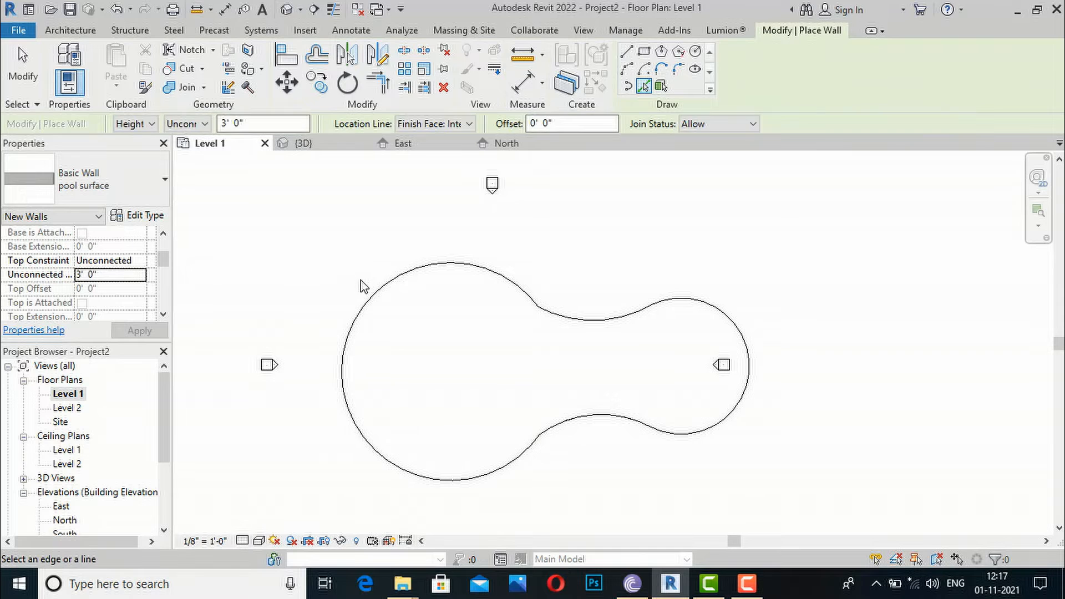
scroll(505, 345, "up", 1)
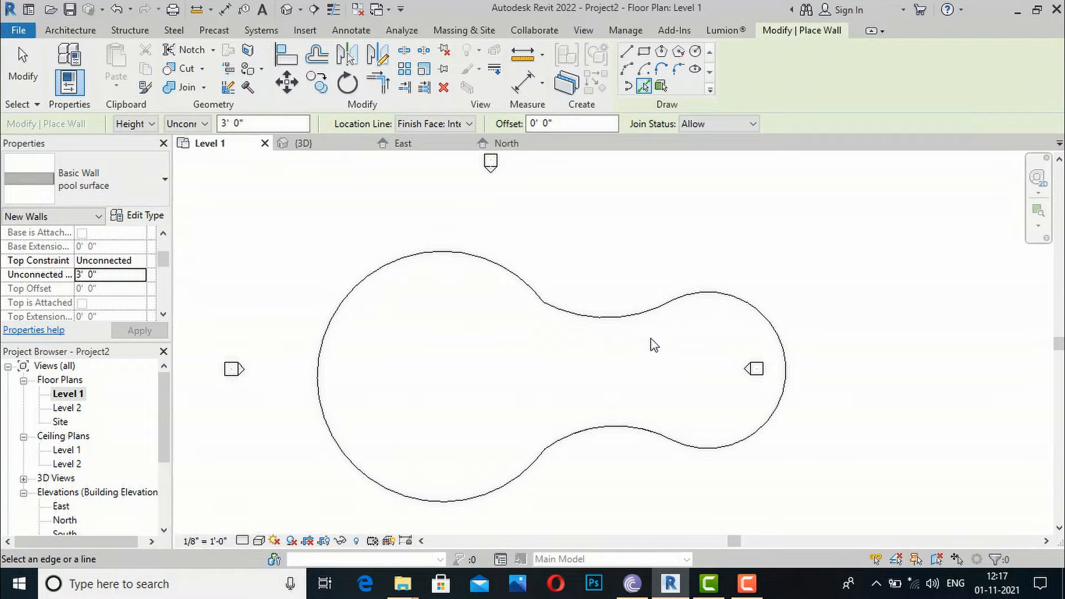
scroll(432, 273, "up", 1)
scroll(433, 273, "up", 2)
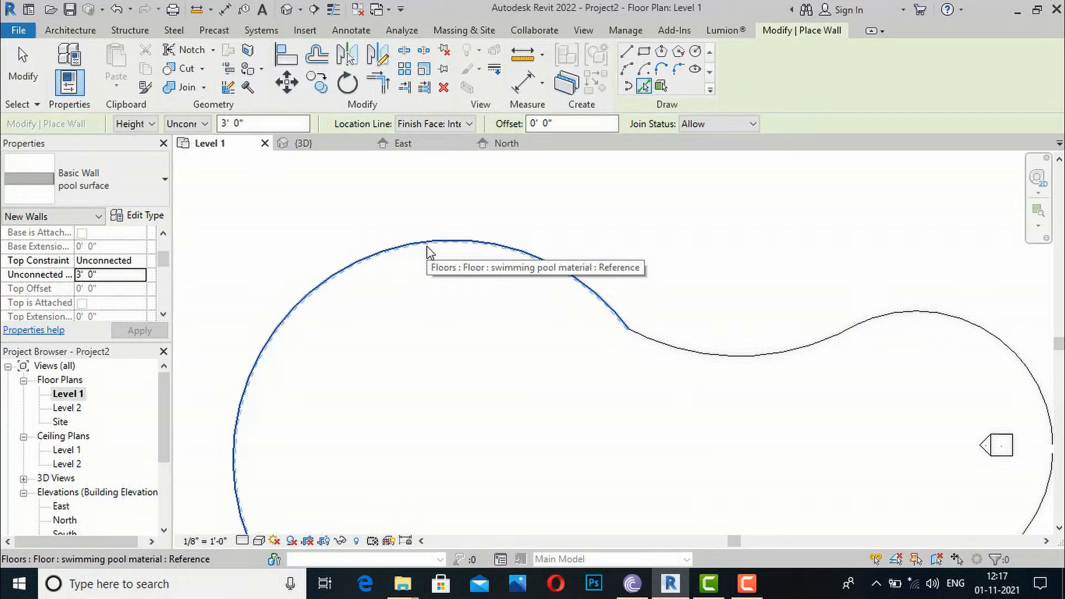
left_click(430, 253)
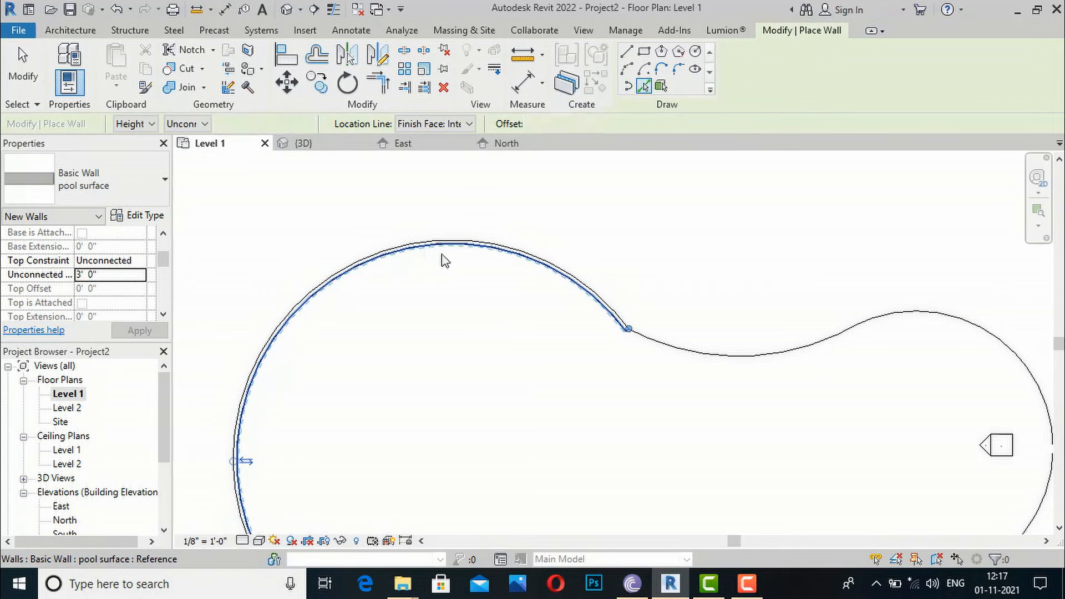
scroll(703, 368, "up", 2)
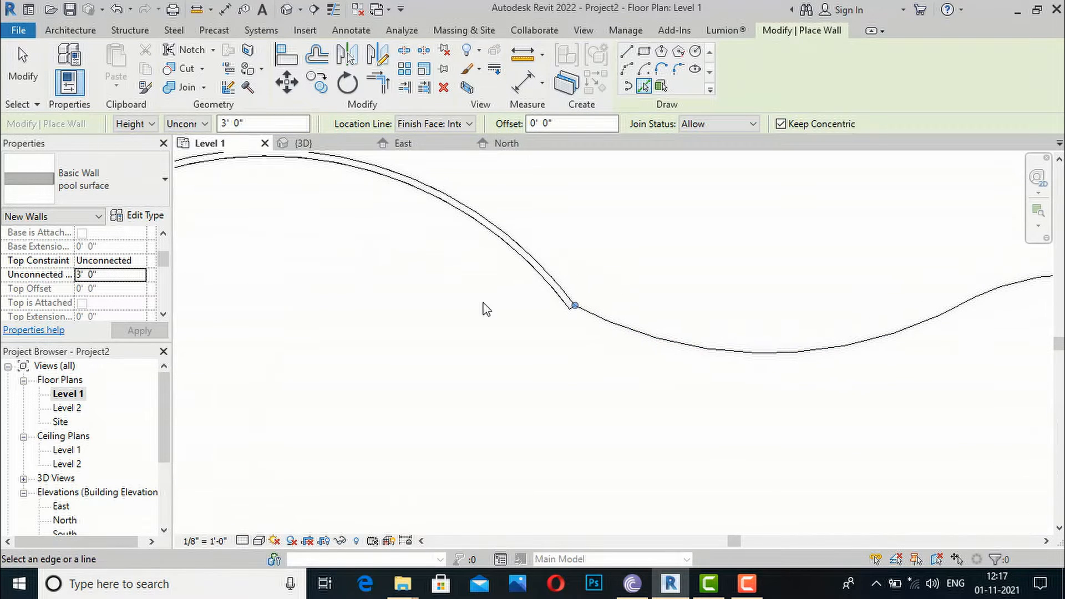
left_click(796, 358)
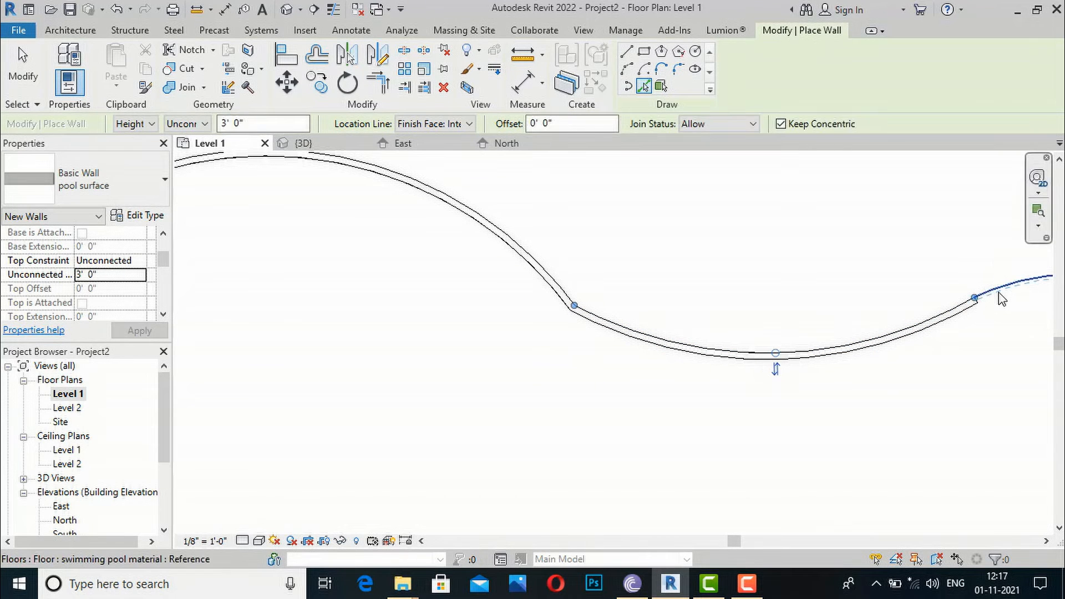
scroll(388, 300, "down", 2)
left_click(779, 299)
left_click(608, 489)
scroll(707, 383, "down", 2)
scroll(399, 399, "up", 2)
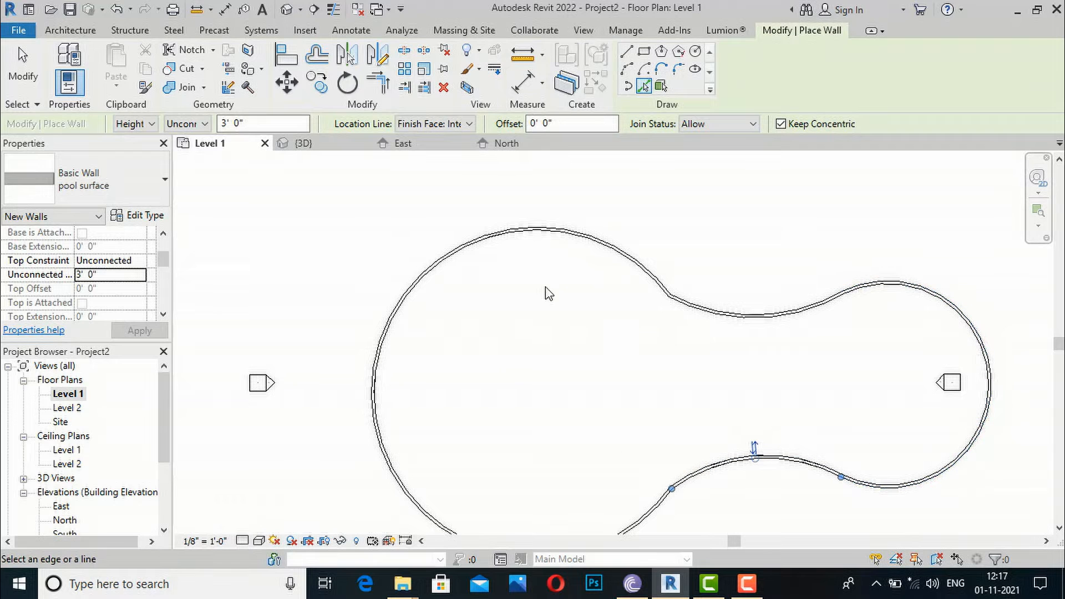
Step: Check the new pool walls against the sloped floor in the 3D view from a low angle
left_click(583, 30)
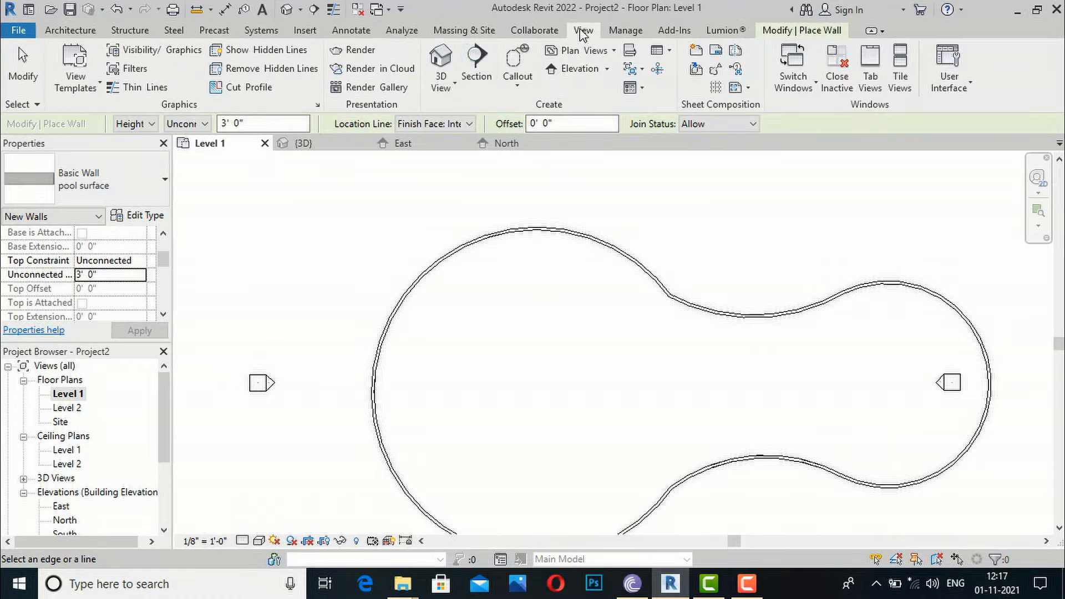
left_click(441, 61)
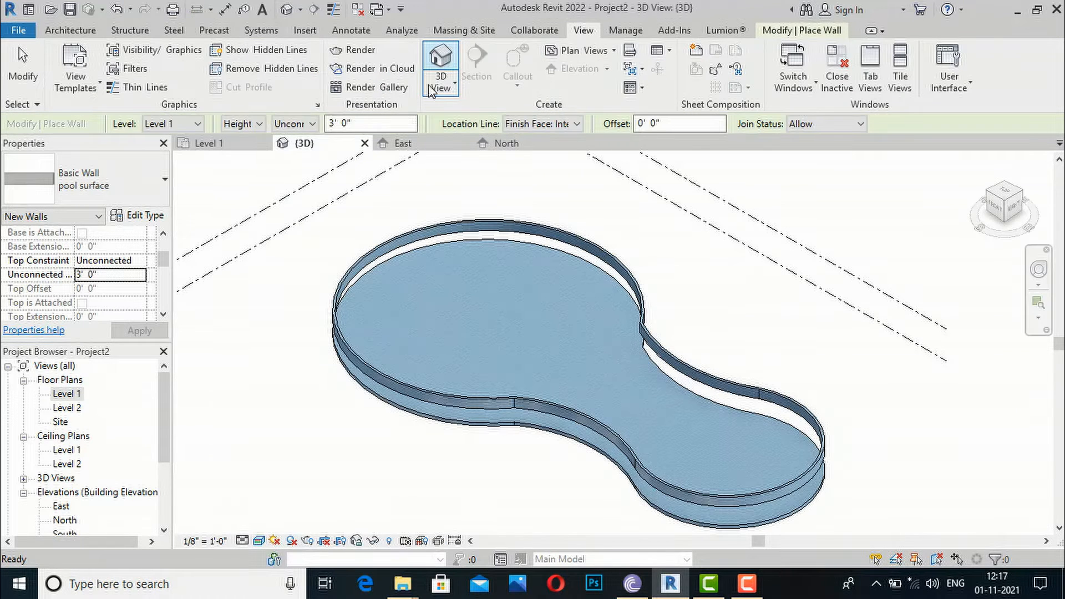
mouse_move(1001, 209)
left_mouse_down()
mouse_move(1041, 213)
mouse_move(218, 209)
mouse_move(331, 201)
mouse_move(330, 190)
mouse_move(907, 275)
left_mouse_up()
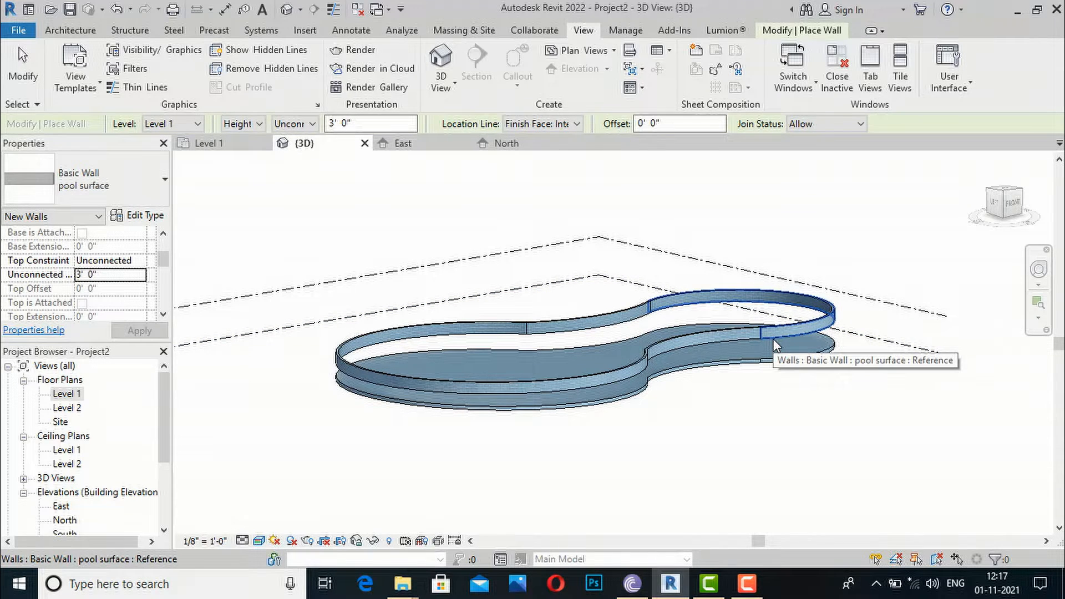
Step: Select the whole chain of four pool surface walls in the Level 1 plan and set their base offset to -3' 0"
double_click(68, 394)
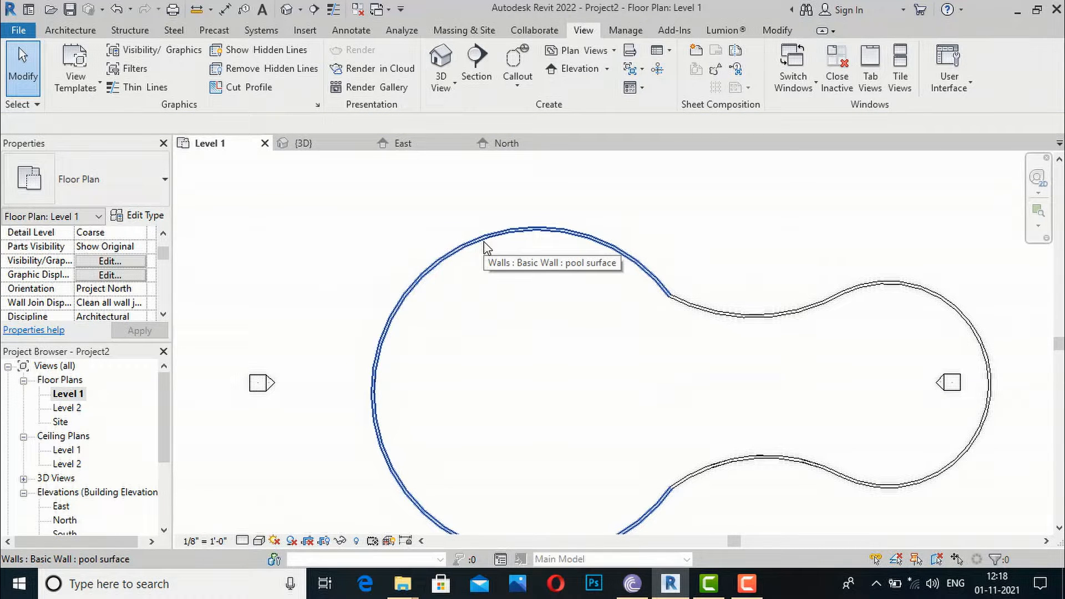
key("Tab")
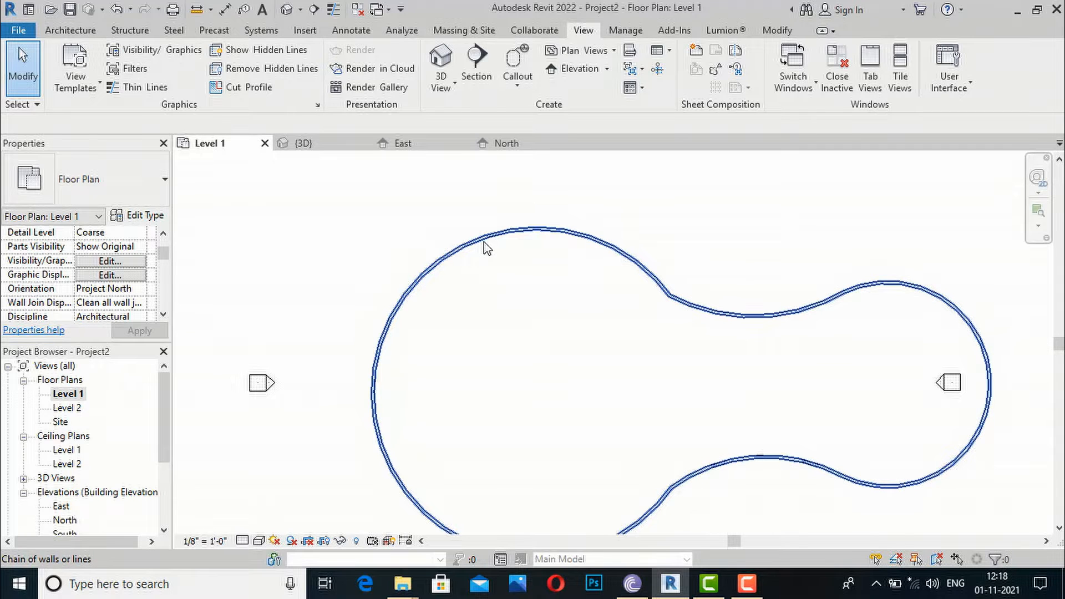
left_click(486, 246)
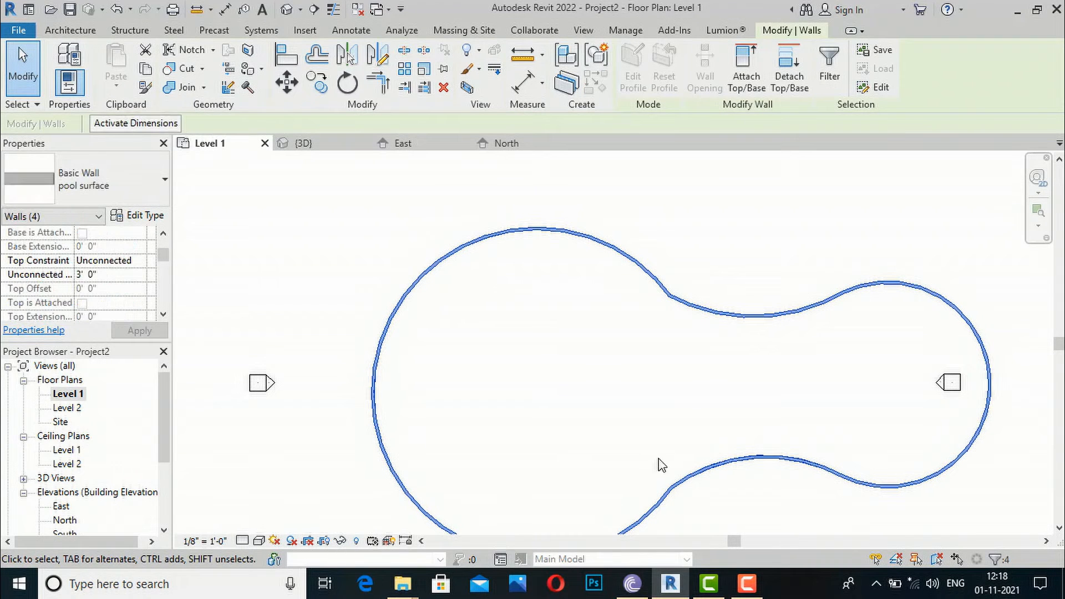
scroll(109, 270, "up", 2)
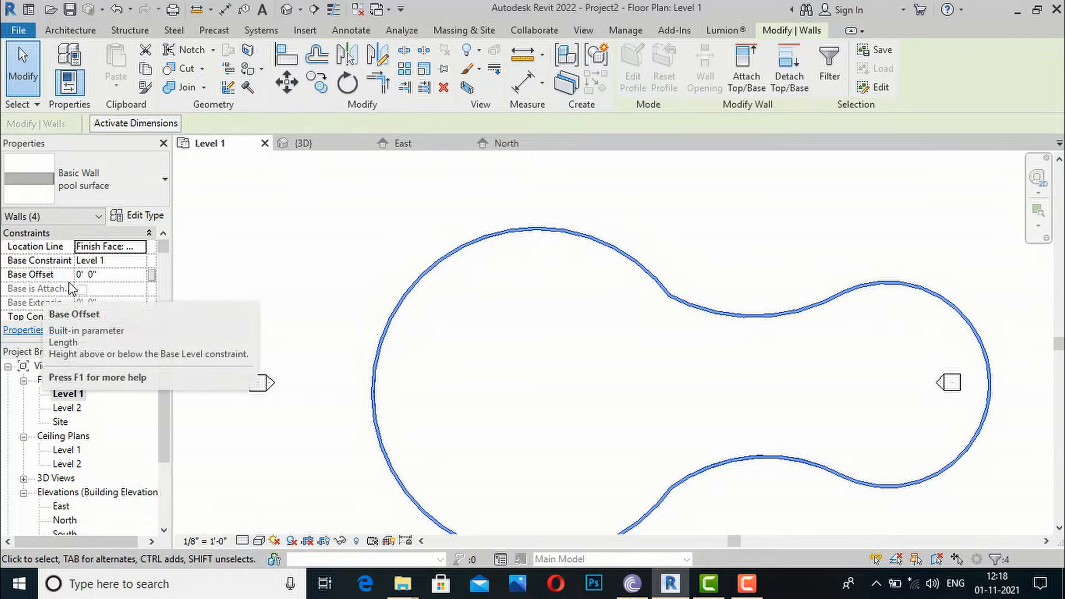
left_click(124, 275)
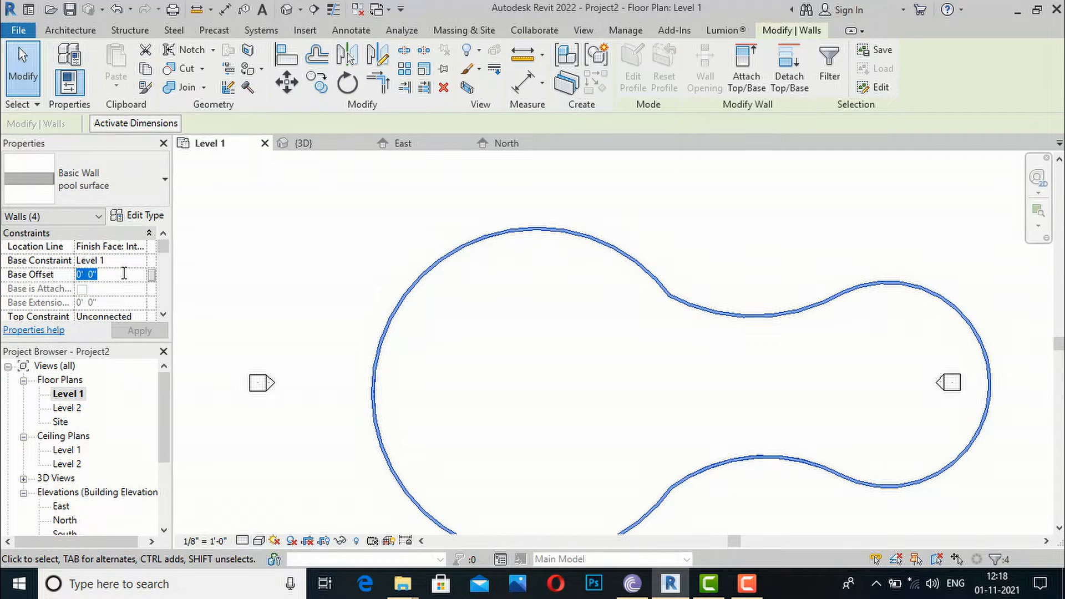
type("-3'")
left_click(148, 330)
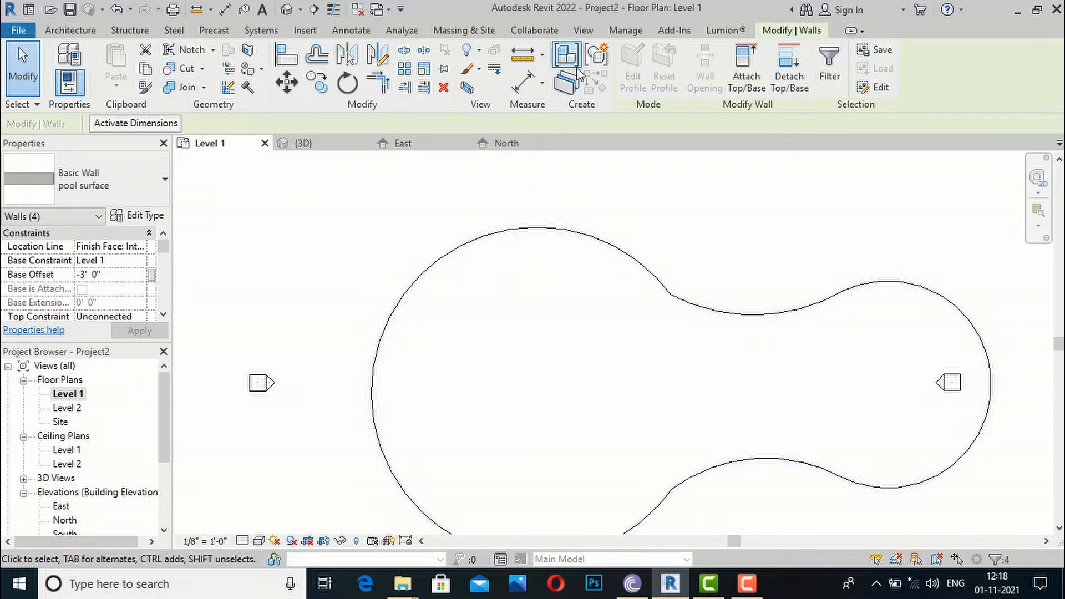
Step: Attach the base of all four pool surface walls to the sloped pool floor in the 3D view
left_click(582, 30)
left_click(440, 56)
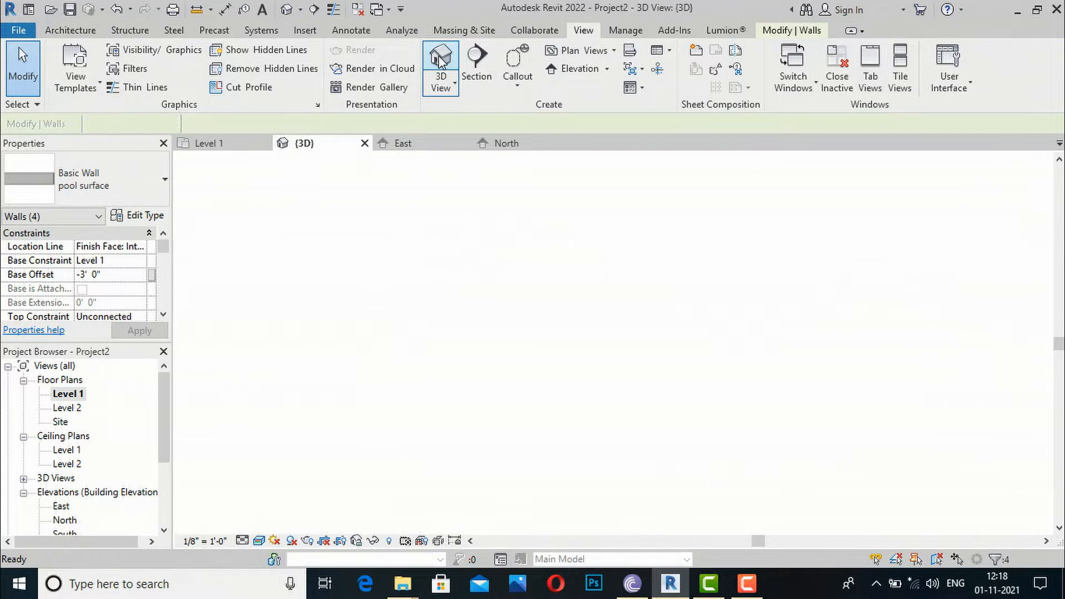
scroll(897, 361, "up", 1)
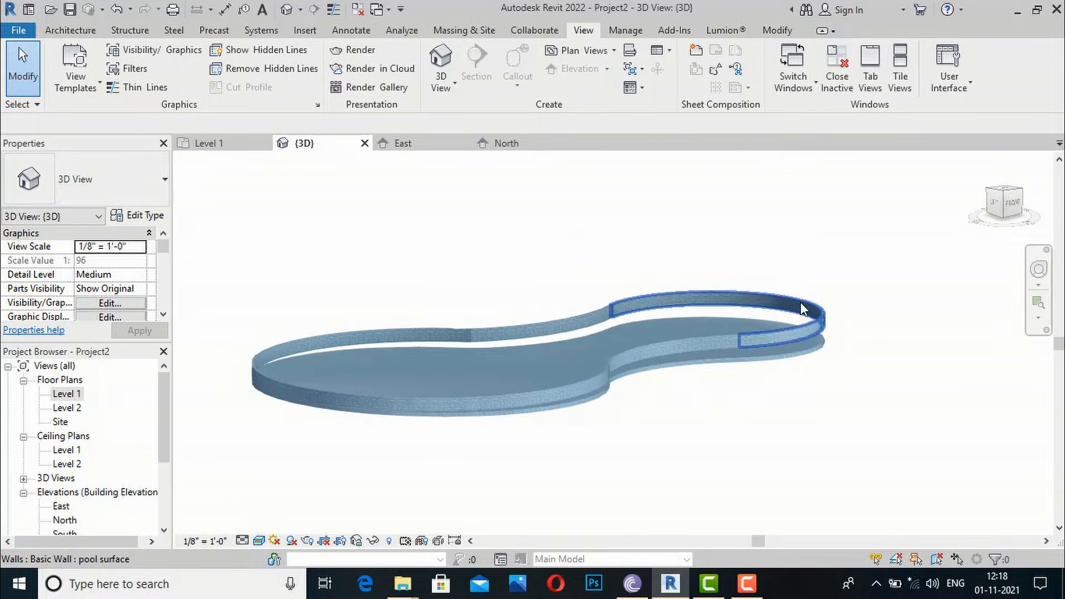
scroll(555, 420, "up", 2)
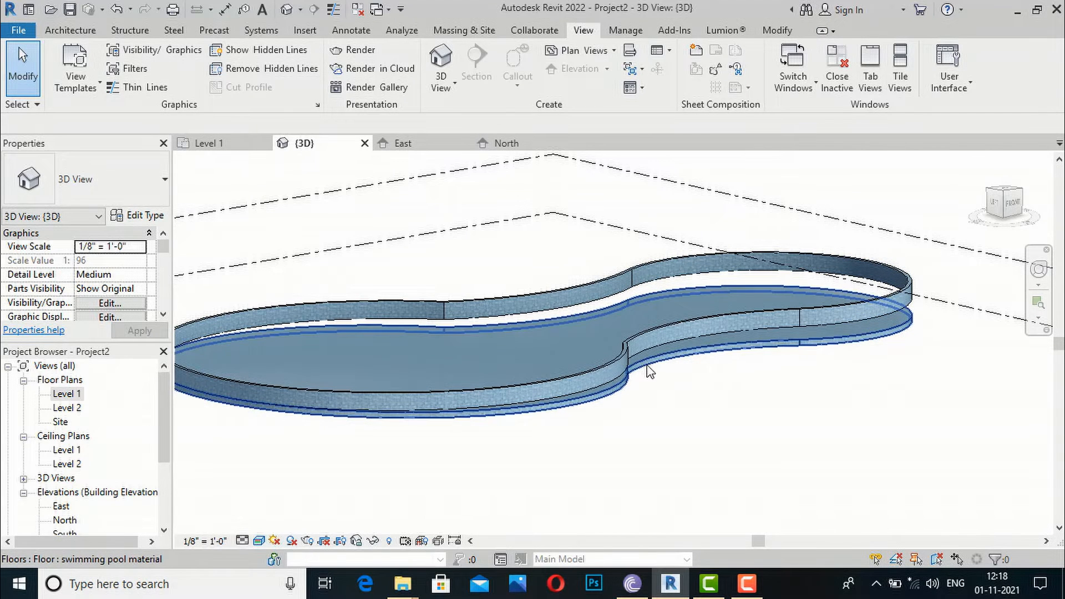
scroll(410, 479, "down", 1)
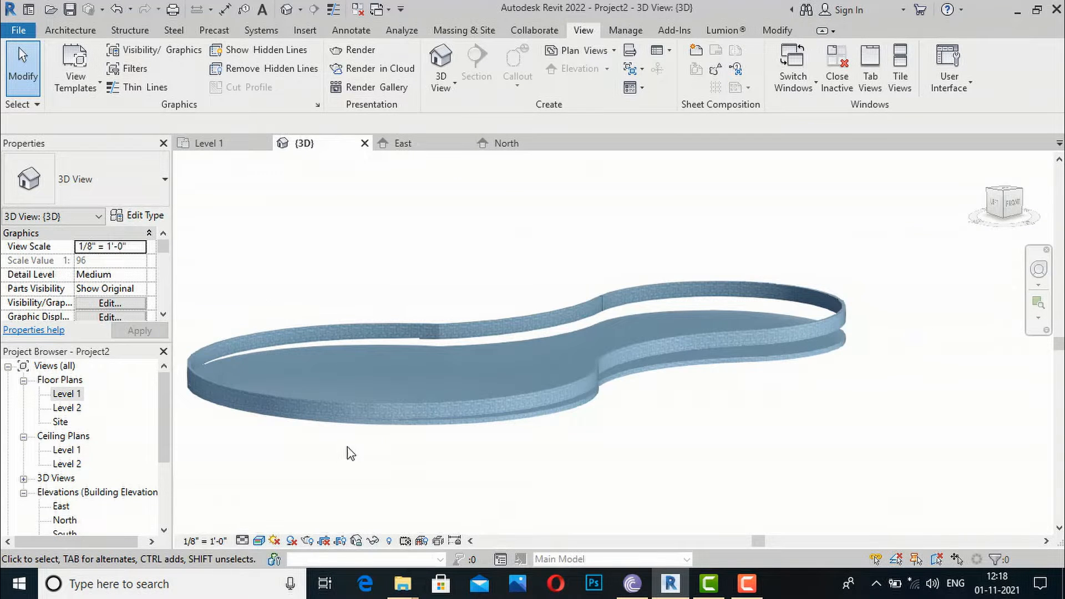
key("Tab")
left_click(289, 401)
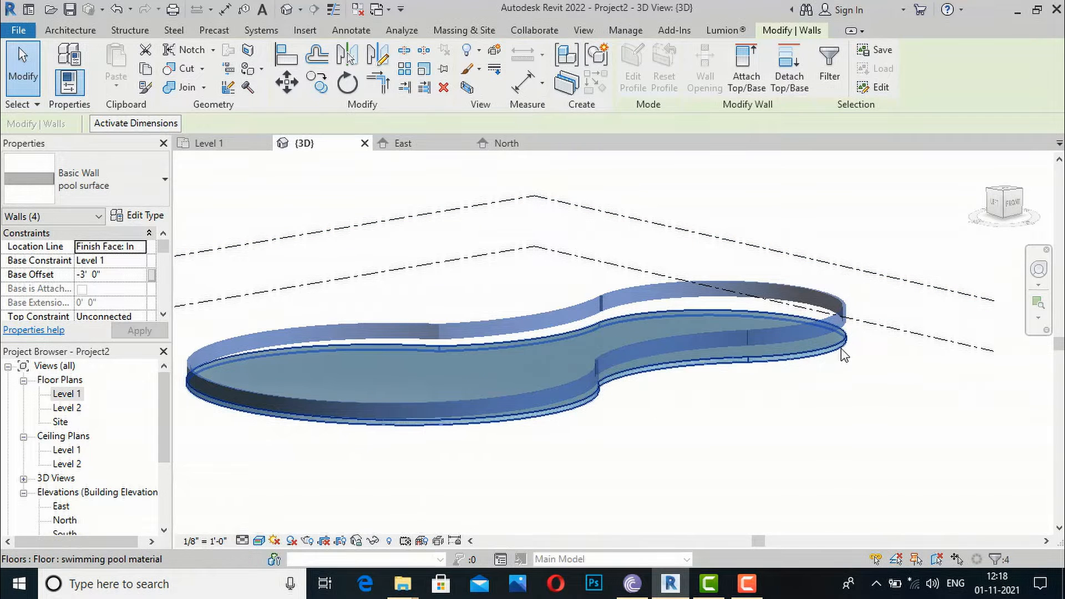
left_click(749, 86)
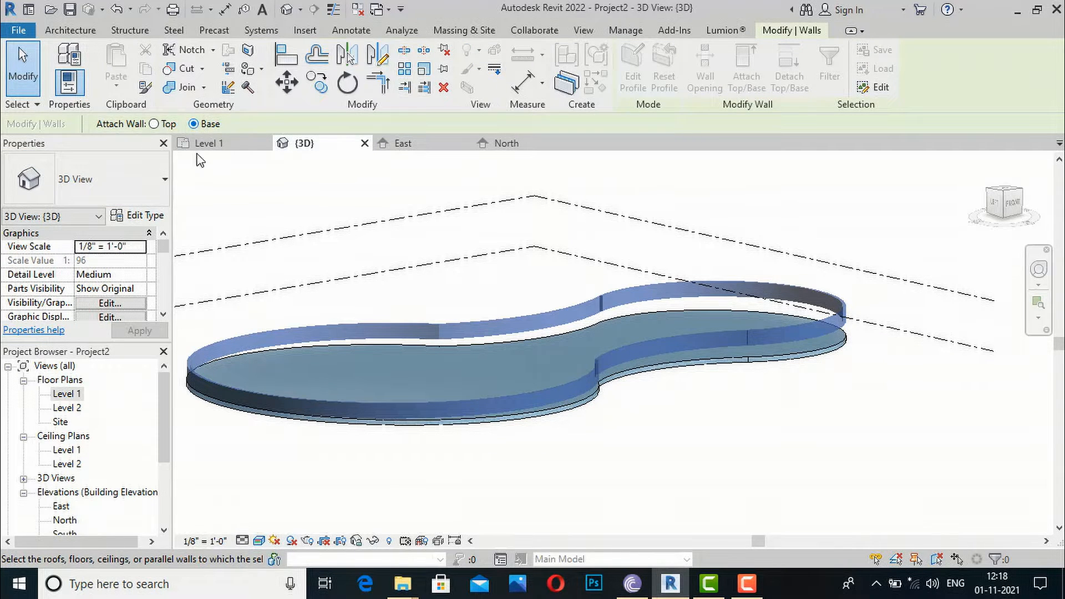
left_click(838, 350)
left_click(767, 440)
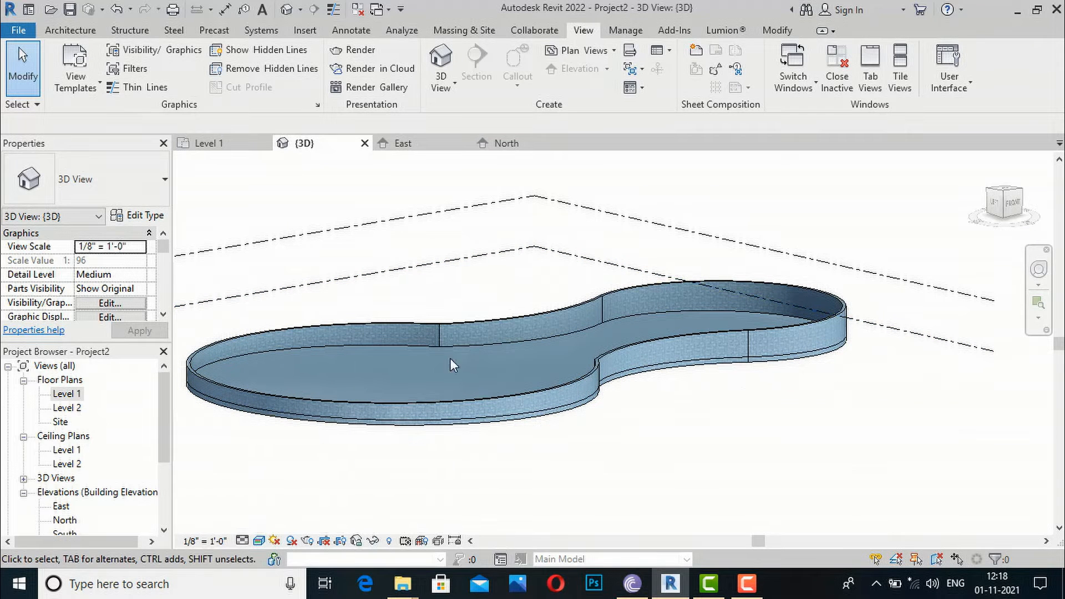
mouse_move(1002, 210)
left_mouse_down()
mouse_move(1011, 225)
mouse_move(796, 188)
mouse_move(859, 235)
mouse_move(952, 198)
mouse_move(946, 189)
mouse_move(910, 198)
mouse_move(775, 395)
left_mouse_up()
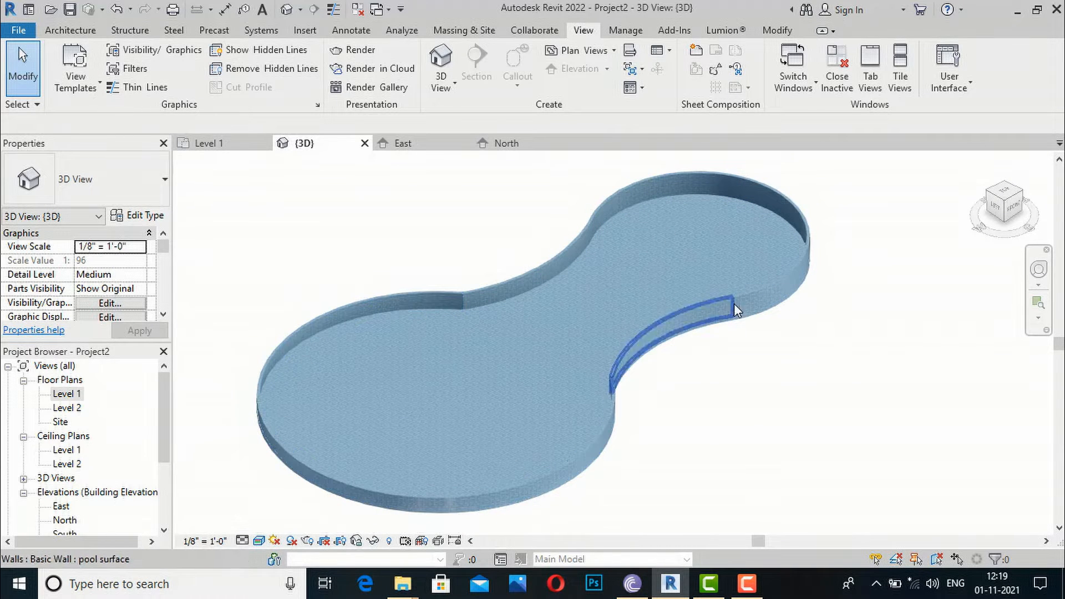
Step: Start an architectural floor on Level 1 and duplicate the swimming pool material floor type as "water pool"
double_click(67, 394)
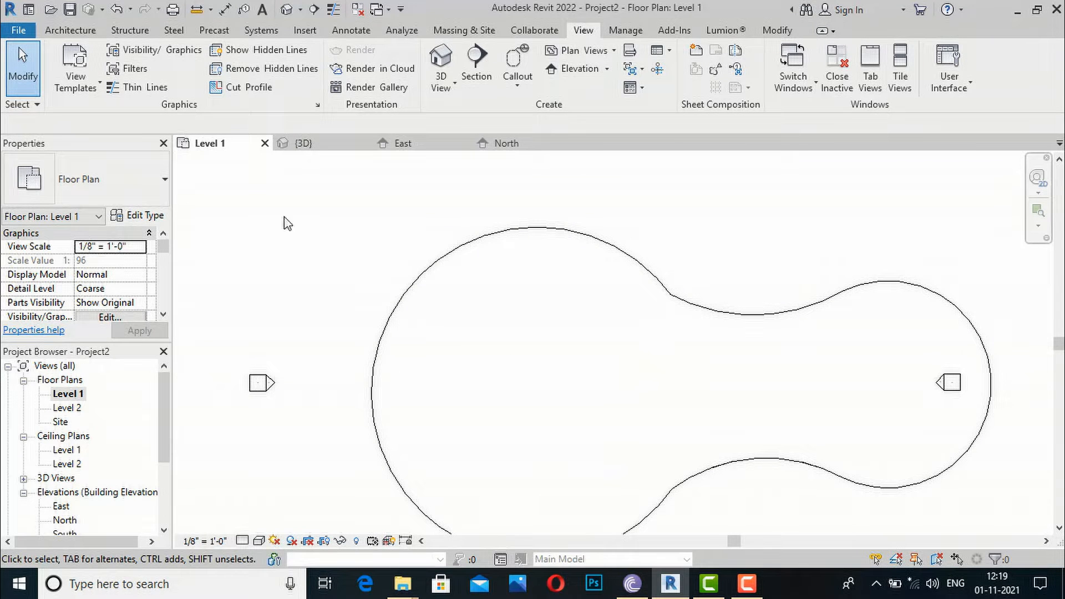
left_click(72, 31)
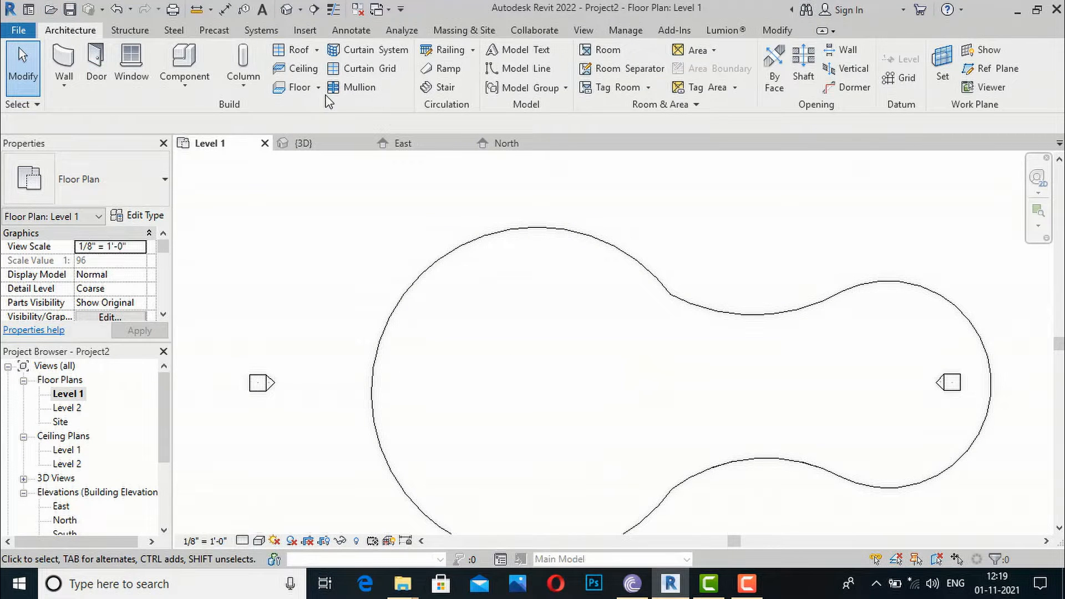
left_click(318, 87)
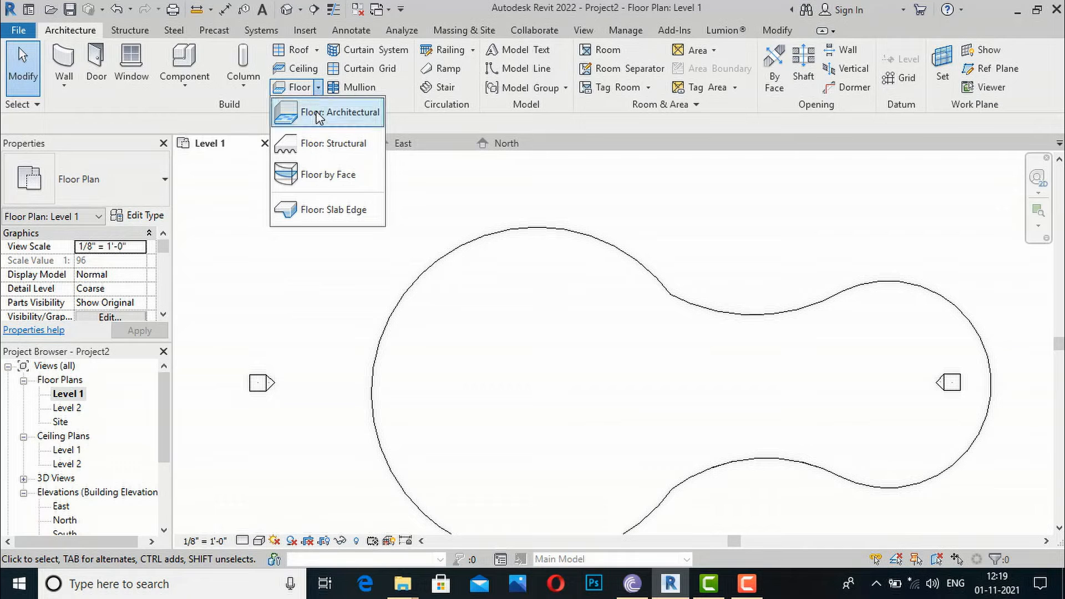
left_click(319, 113)
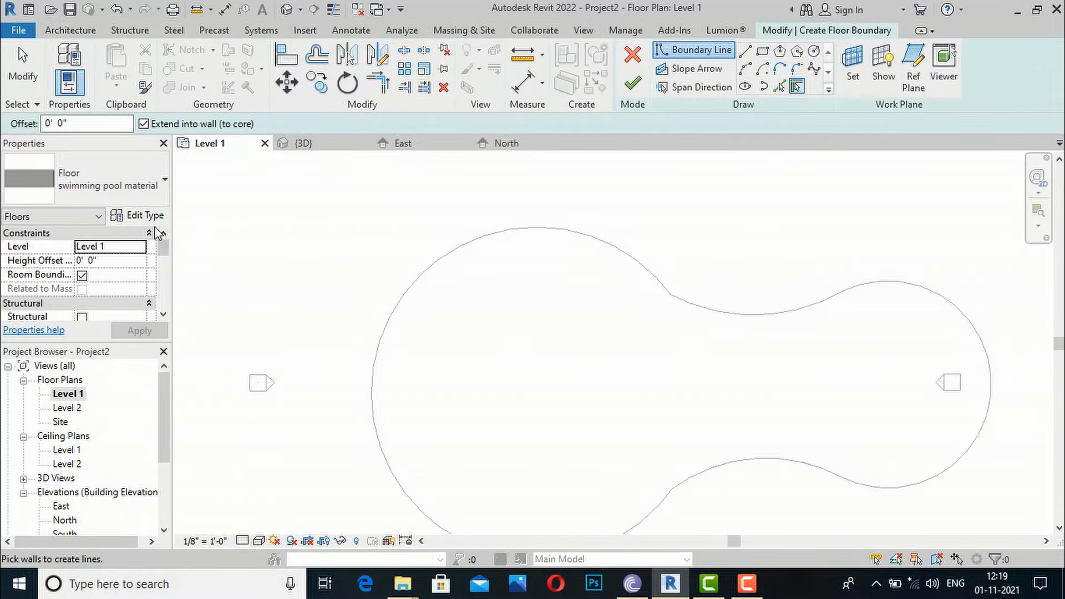
left_click(139, 195)
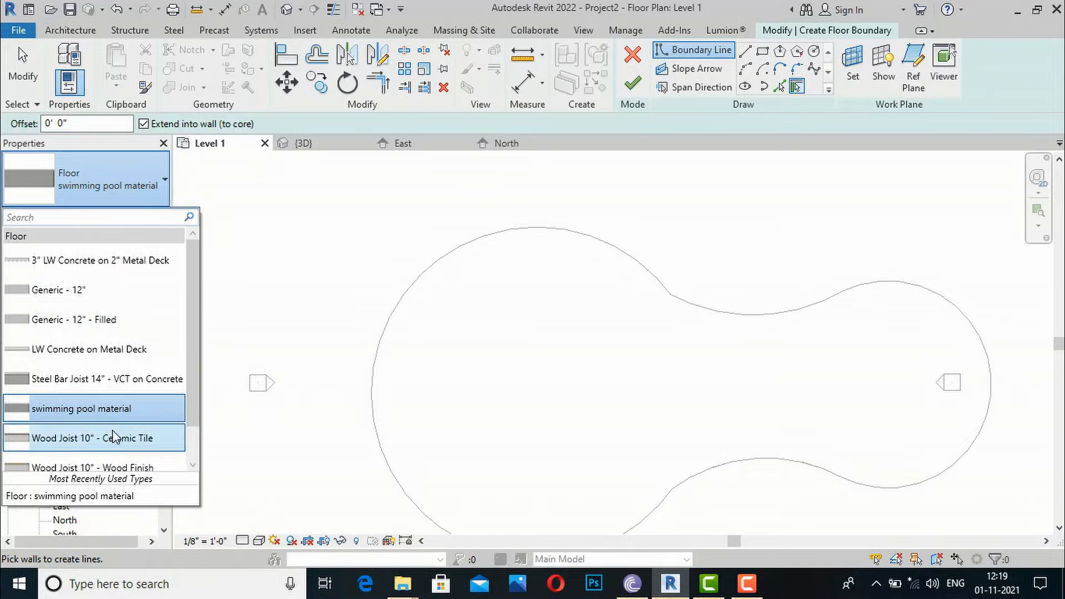
left_click(81, 408)
left_click(144, 217)
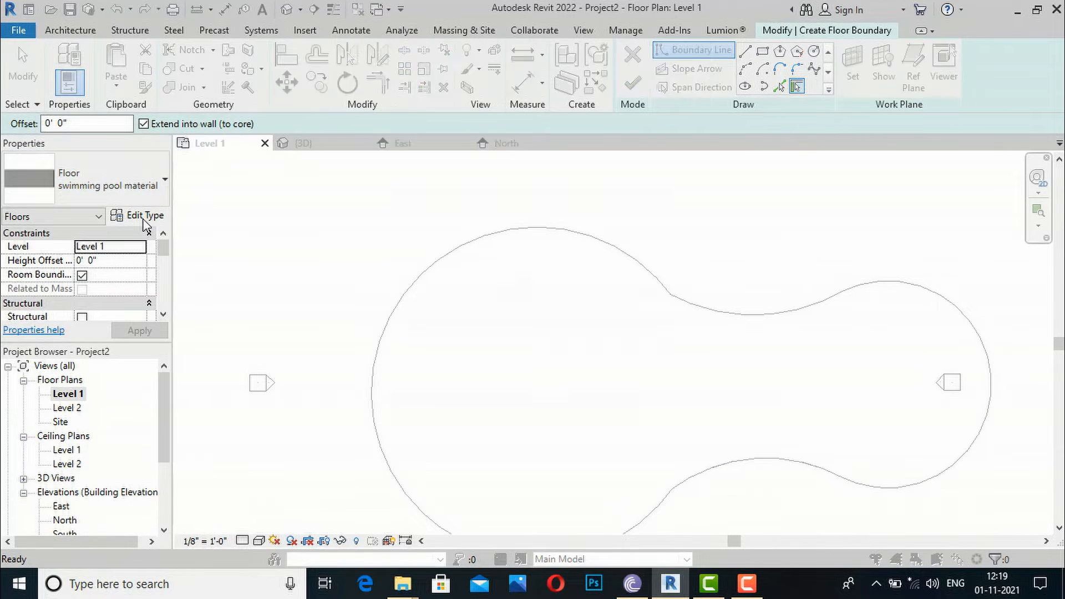
left_click(649, 110)
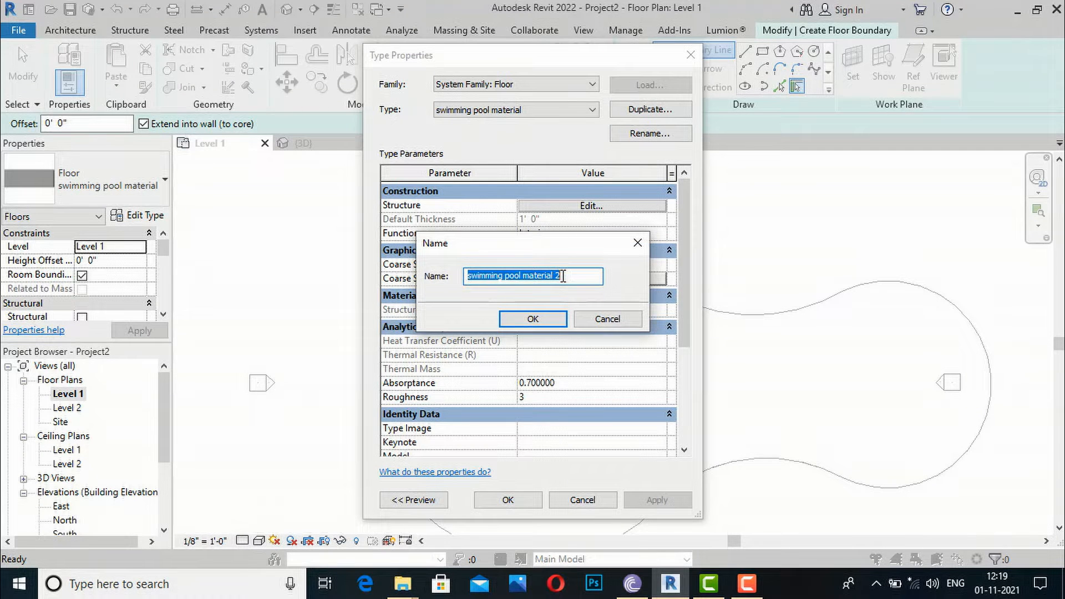
type("water pool")
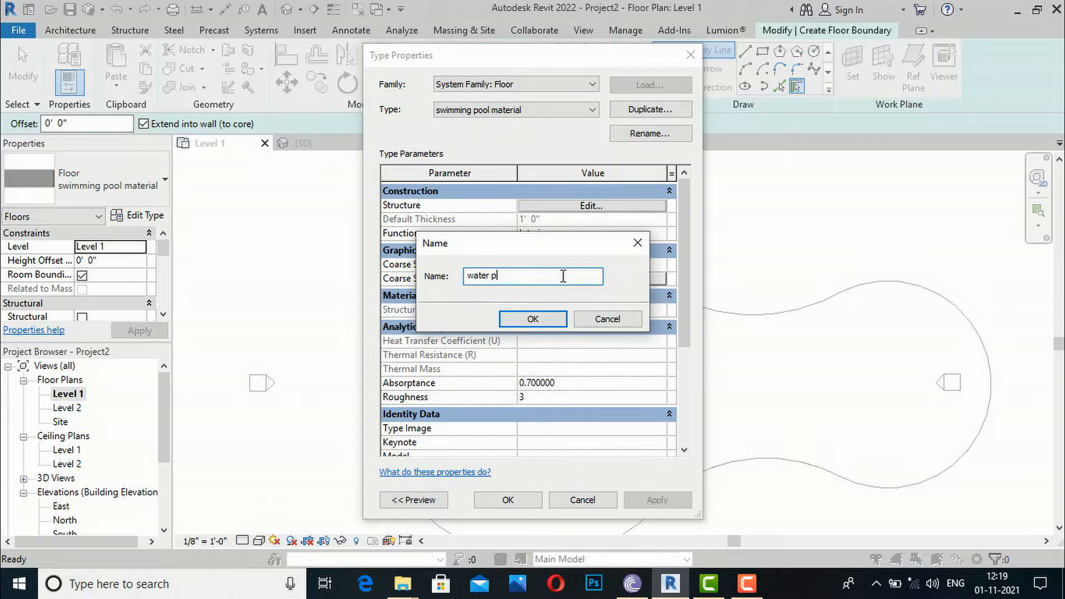
left_click(531, 320)
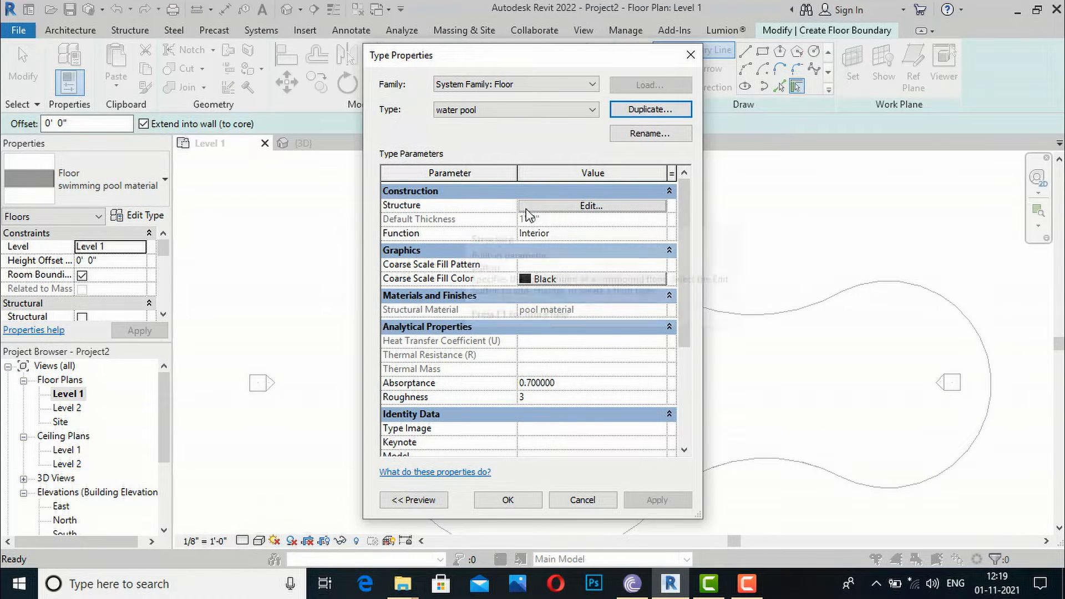
Step: Create a new material from the structure layer of the water pool floor type
left_click(563, 206)
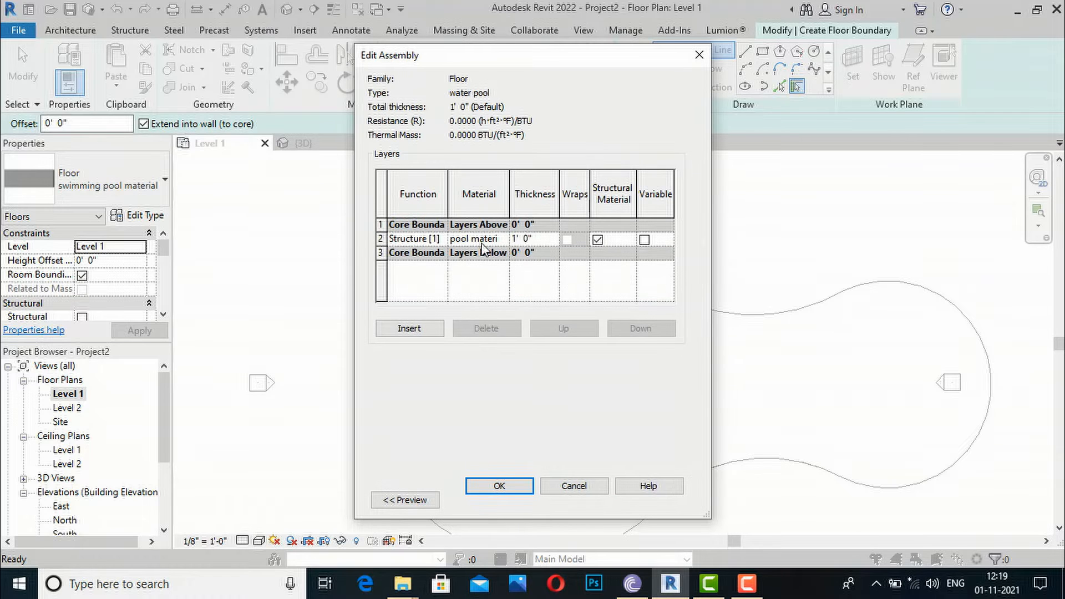
left_click(503, 244)
left_click(503, 238)
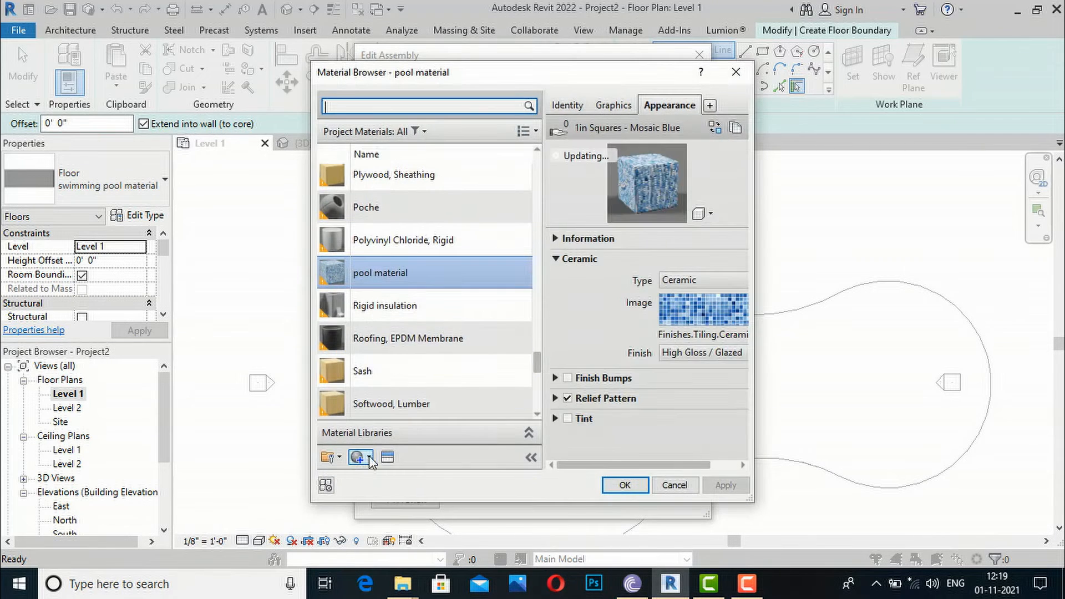
left_click(370, 462)
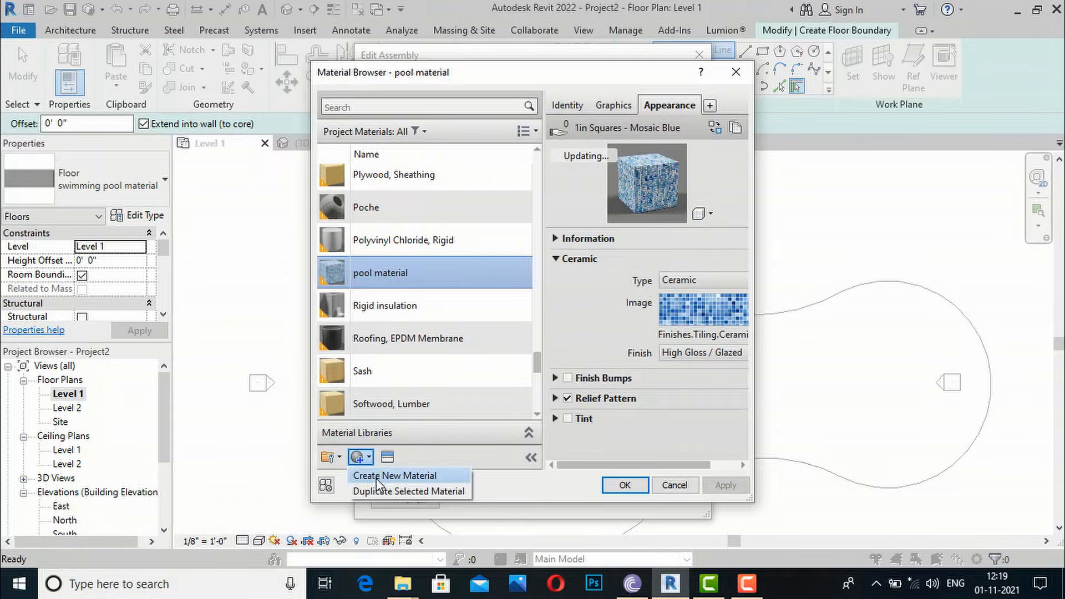
left_click(395, 476)
Step: Search the appearance assets for "water" and assign the liquid asset Tropical Blue to the new material
left_click(387, 457)
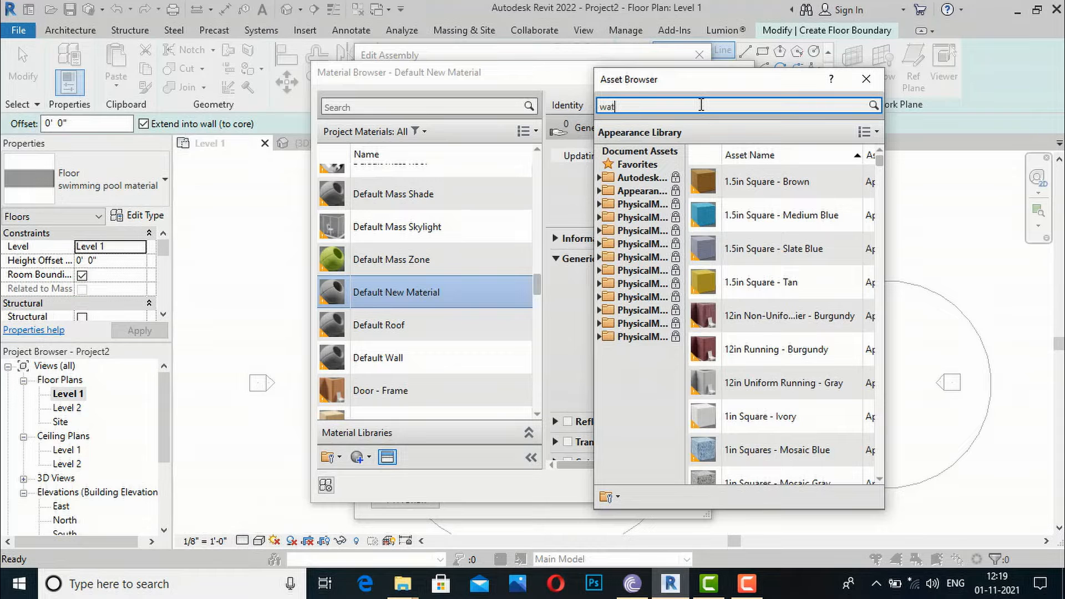
key("Return")
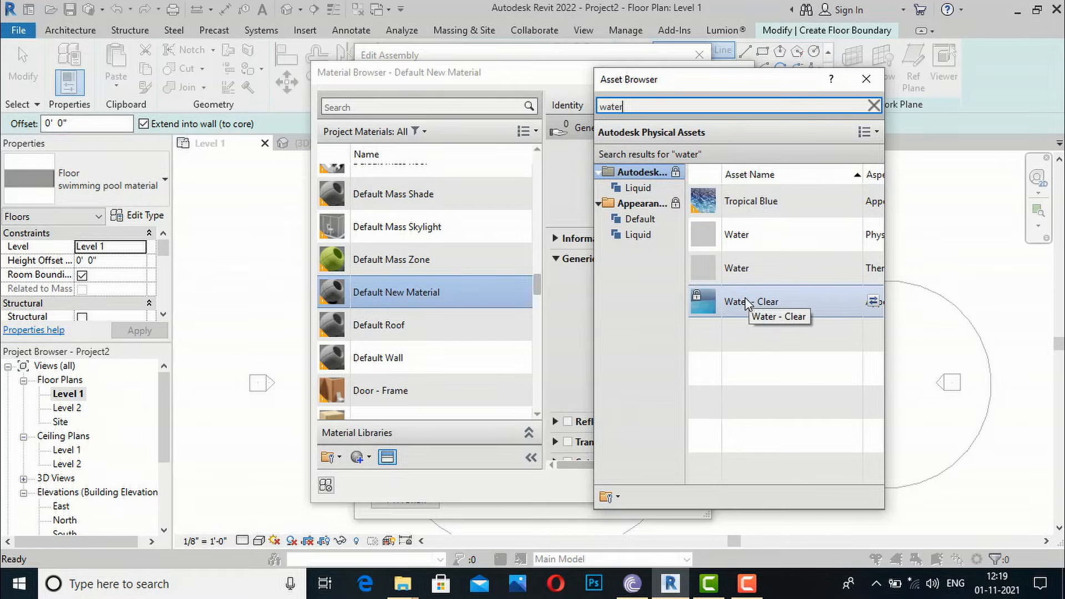
left_click(649, 221)
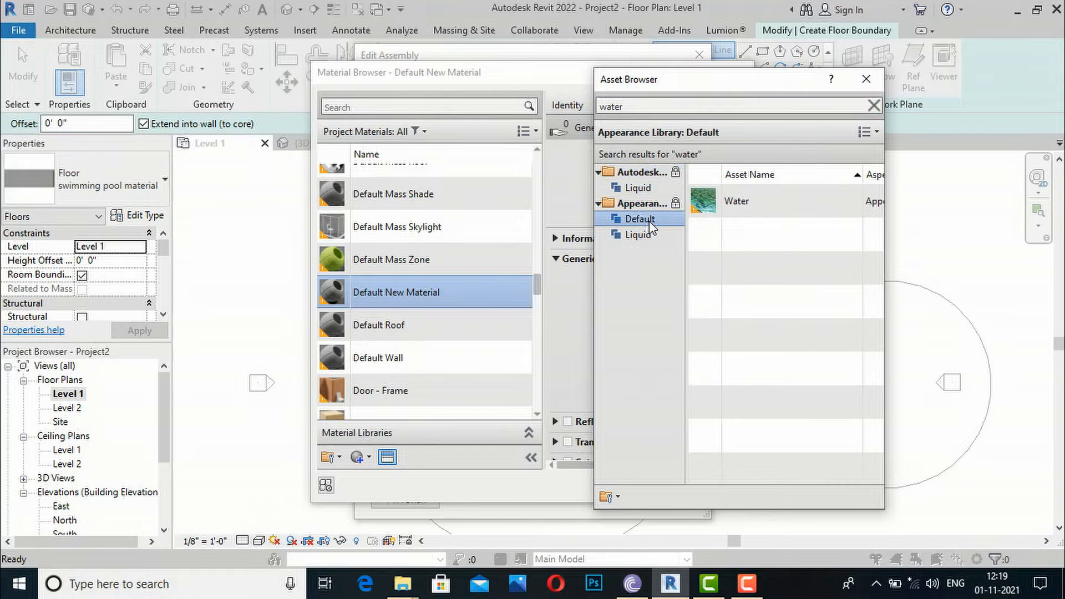
left_click(638, 188)
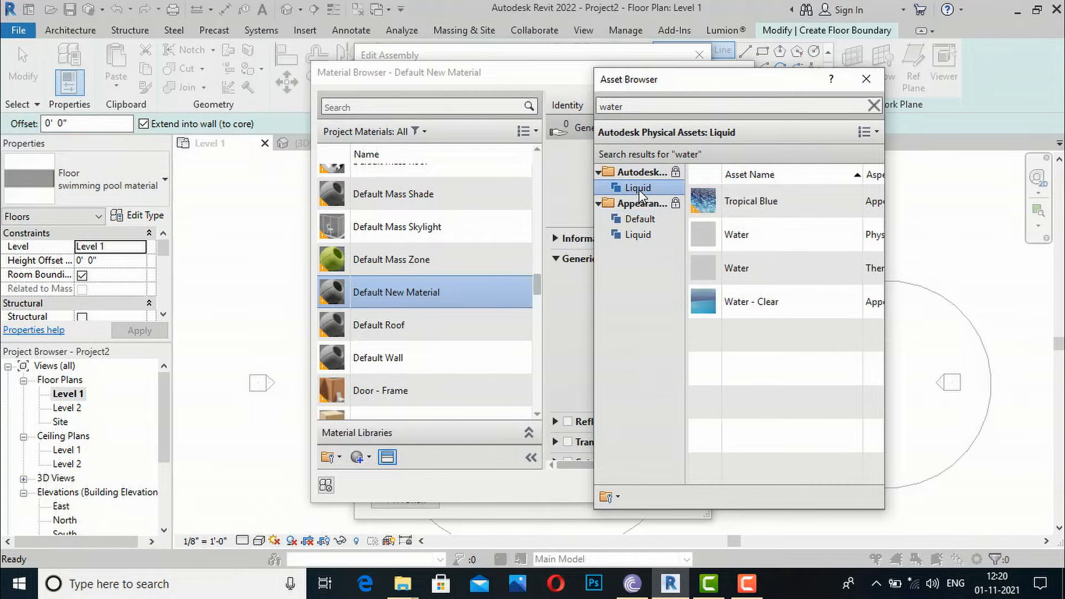
double_click(751, 208)
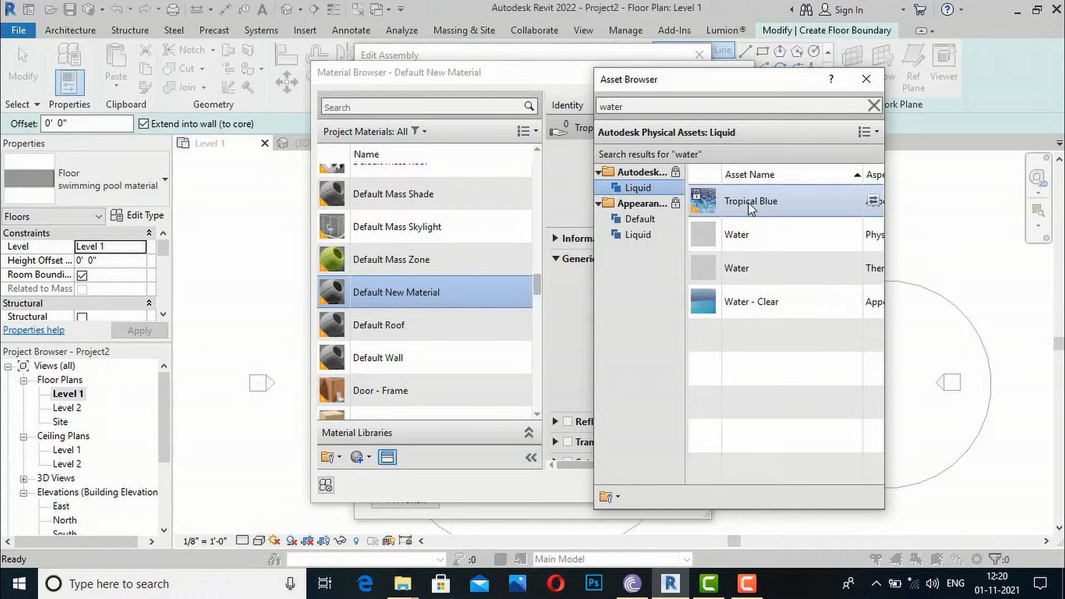
left_click(866, 84)
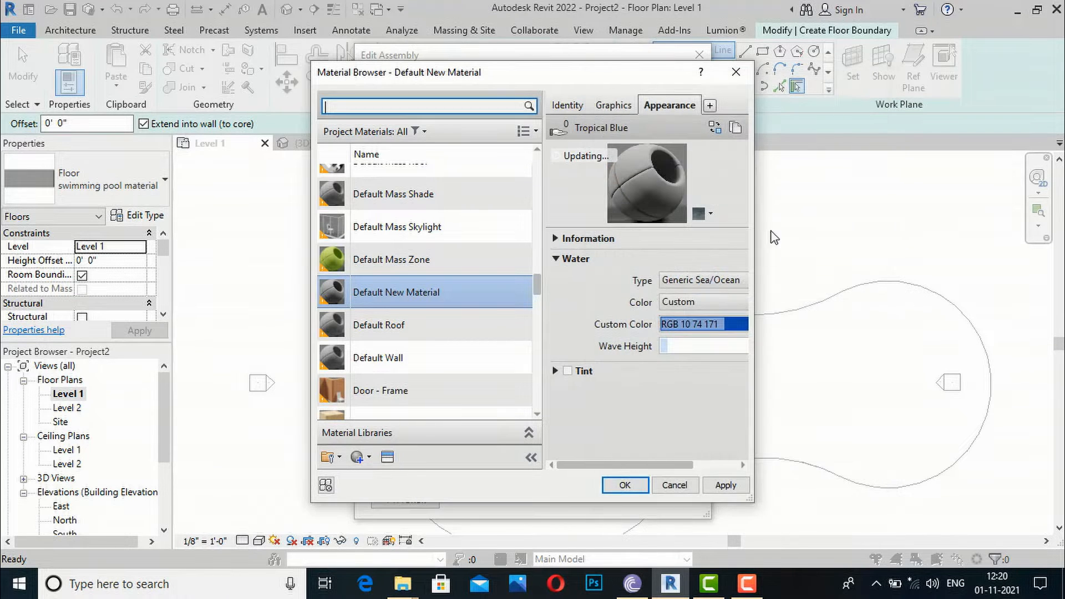
Step: Set the new material's water type to Swimming Pool and apply the appearance change
left_click(727, 281)
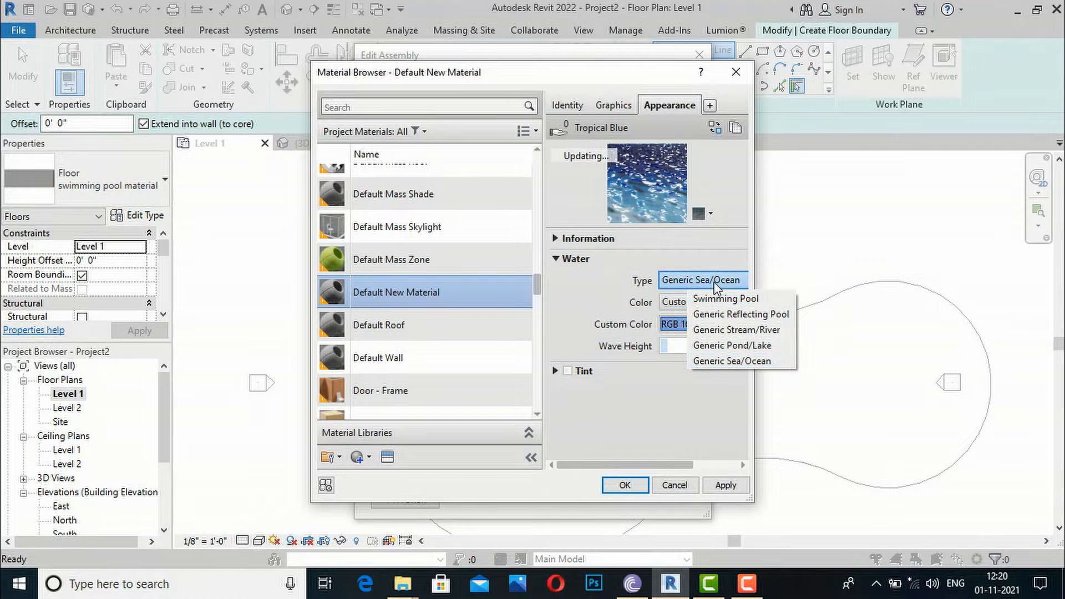
left_click(723, 299)
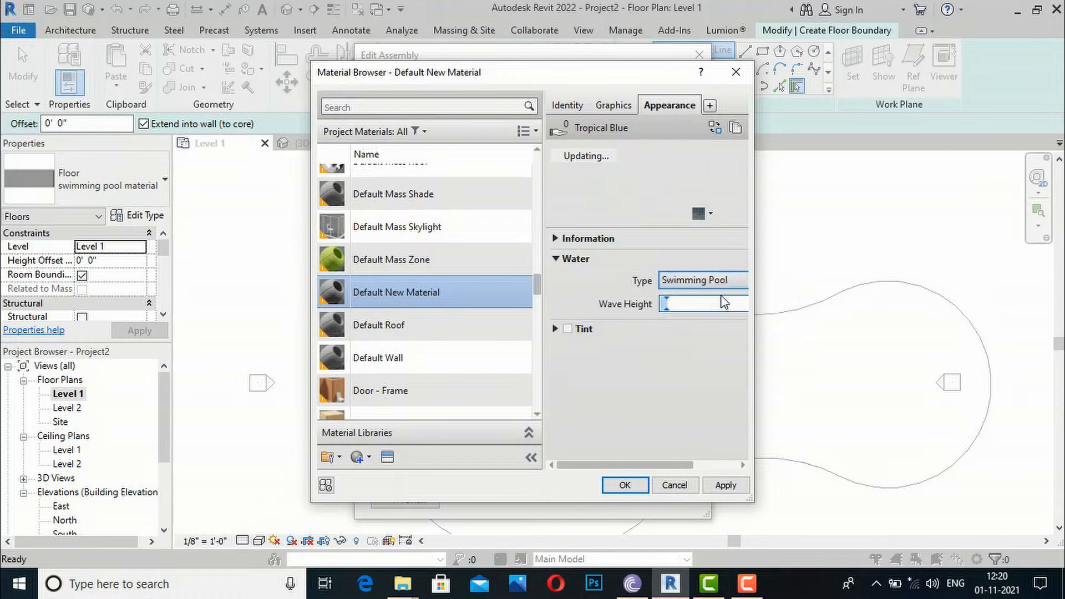
left_click(724, 485)
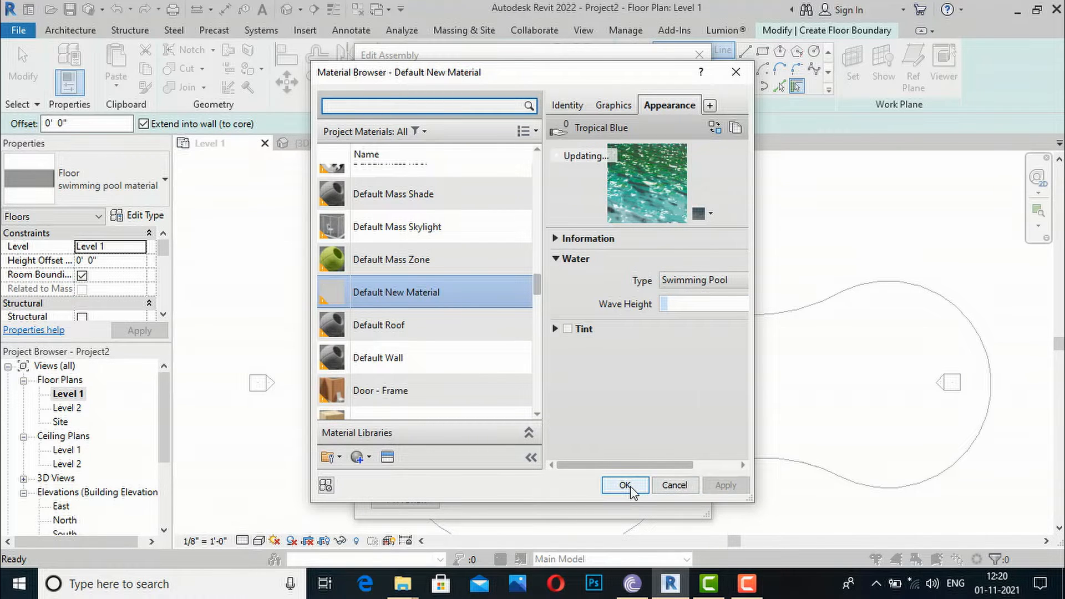
Step: Accept the new water material, set the water pool type's structure layer thickness to 1", and save the floor type
left_click(625, 485)
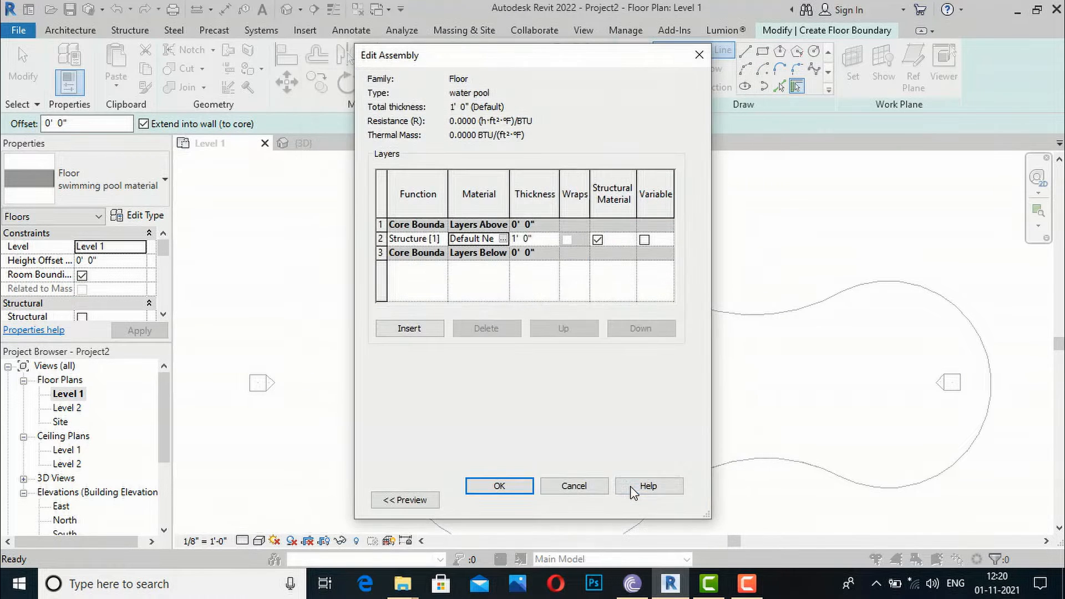
left_click(545, 239)
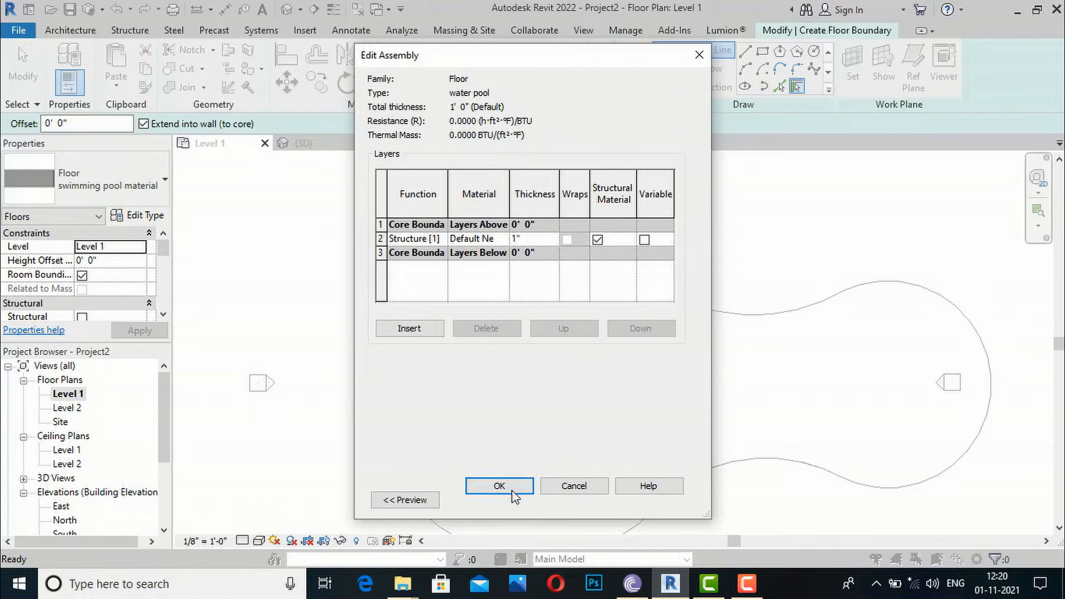
left_click(513, 496)
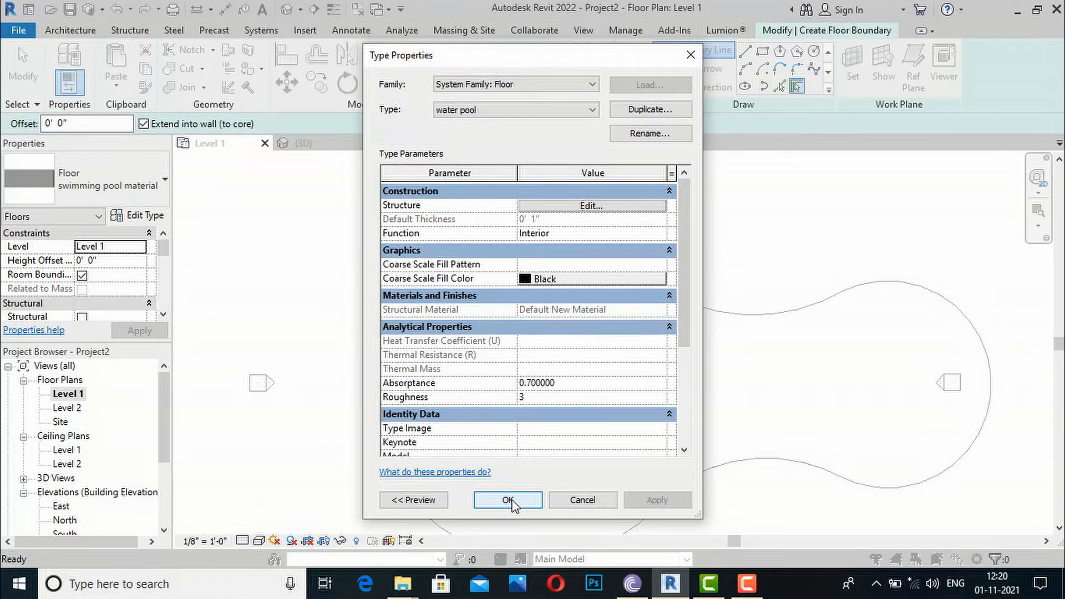
left_click(508, 501)
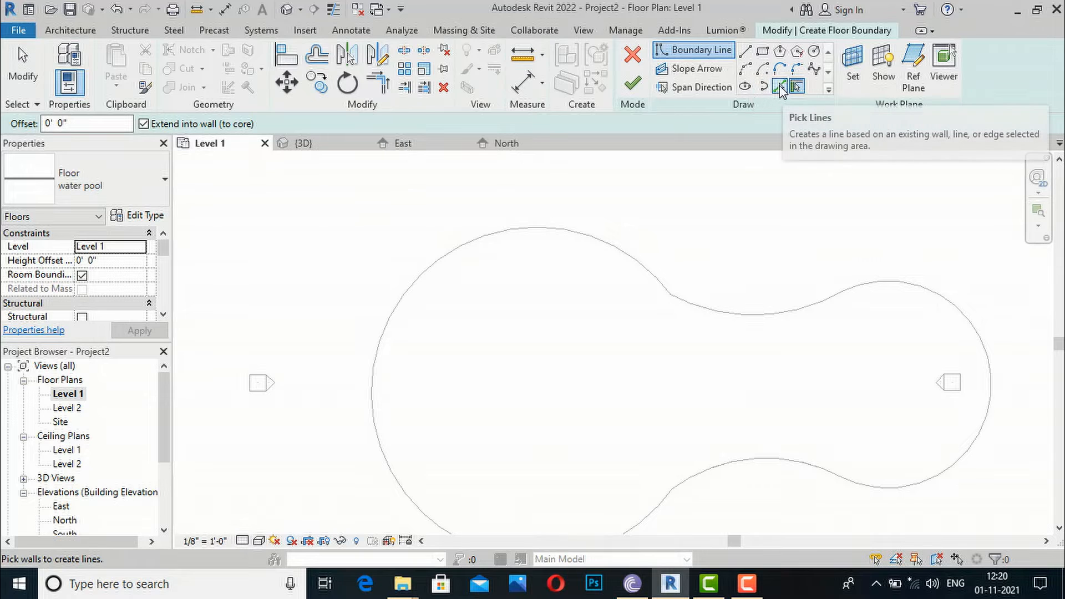
Step: Trace the water floor's boundary by picking the four curved edges of the existing pool outline
left_click(780, 87)
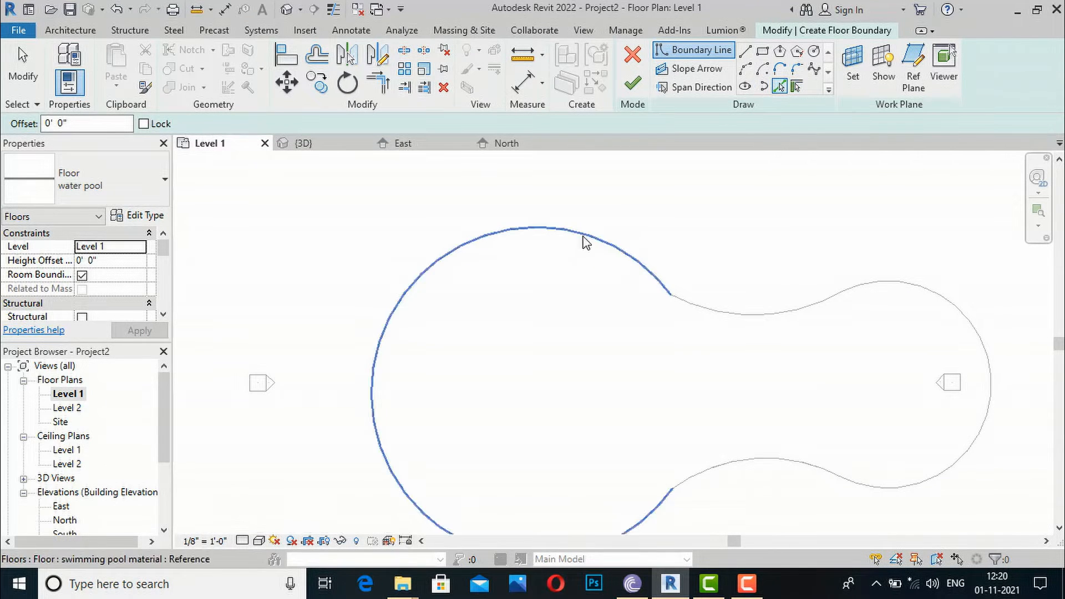
left_click(585, 243)
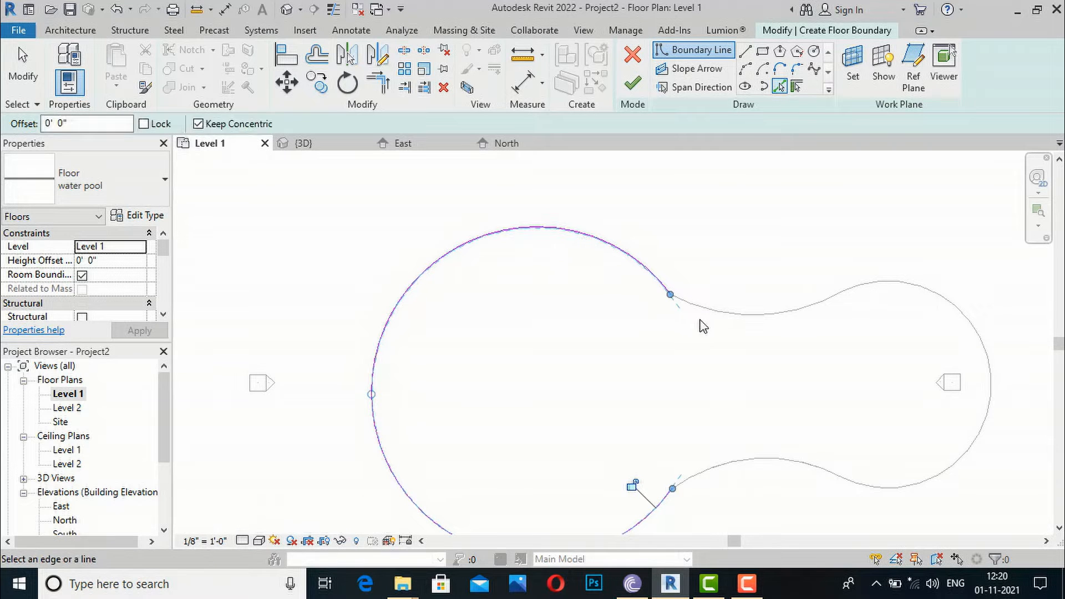
left_click(713, 312)
left_click(899, 292)
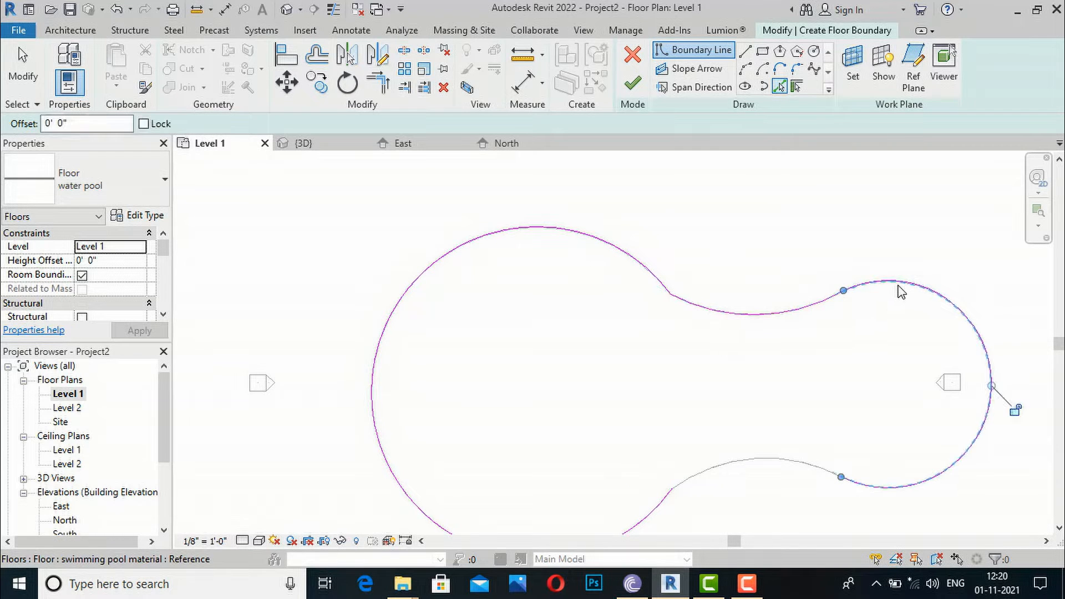
left_click(764, 458)
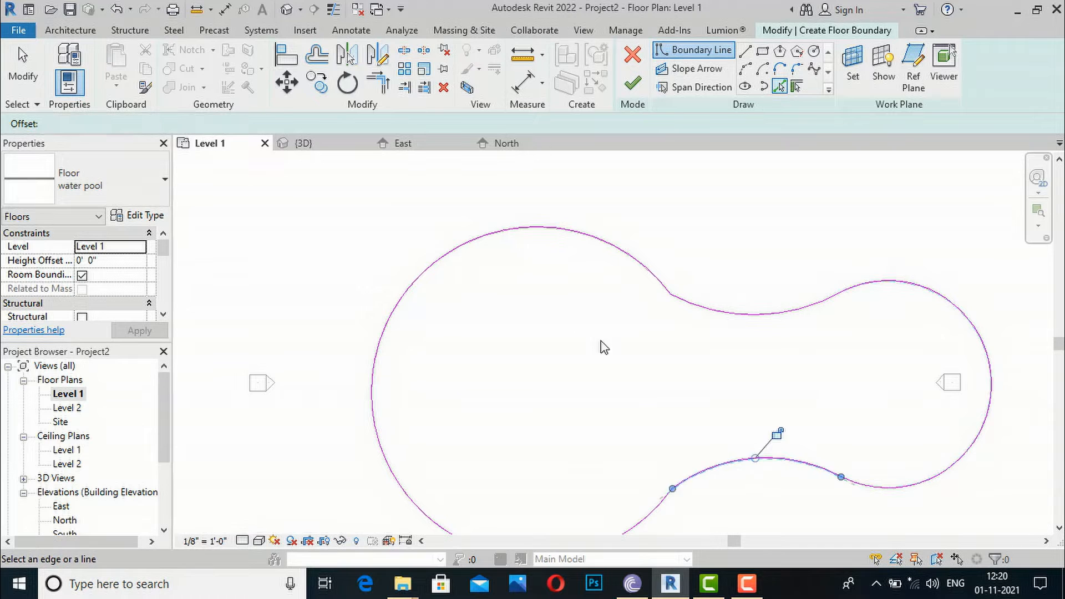
scroll(571, 308, "down", 2)
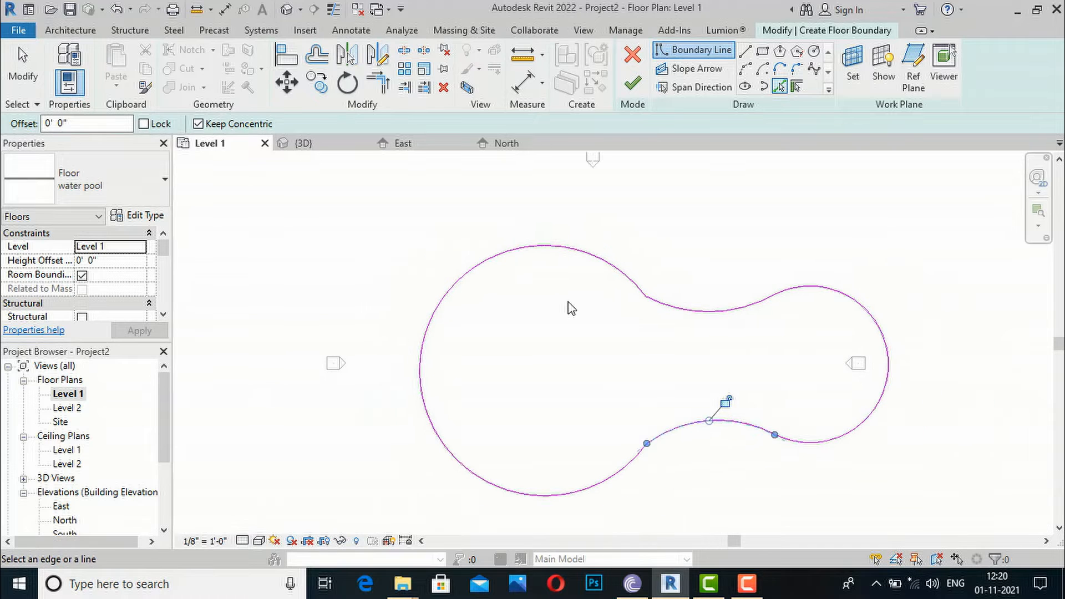
Step: Set the water floor's height offset from Level 1 to -6" and finish the floor sketch
left_click(111, 261)
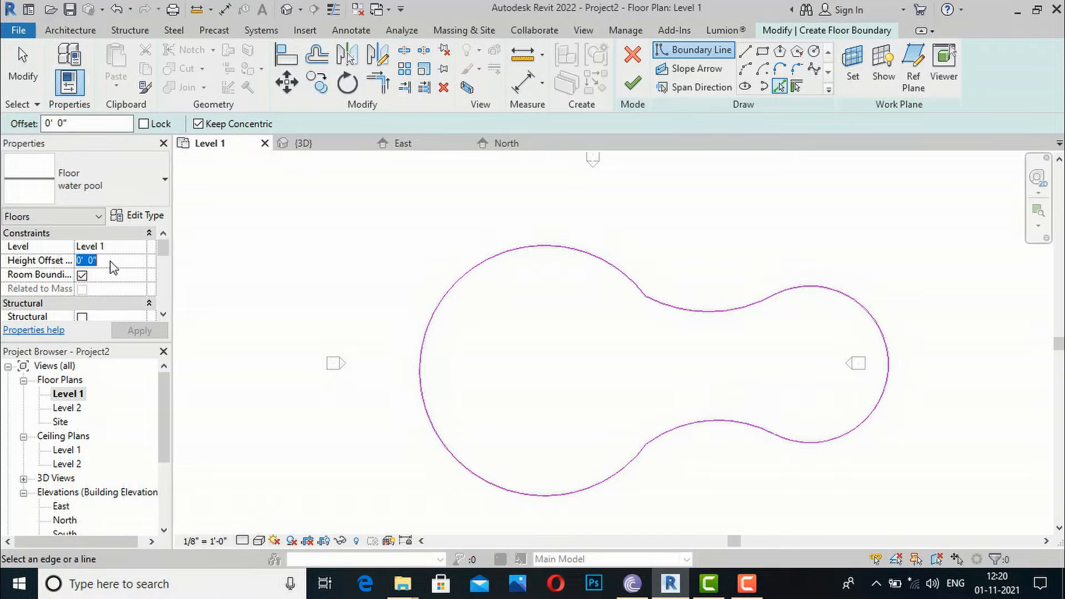
type("-6")
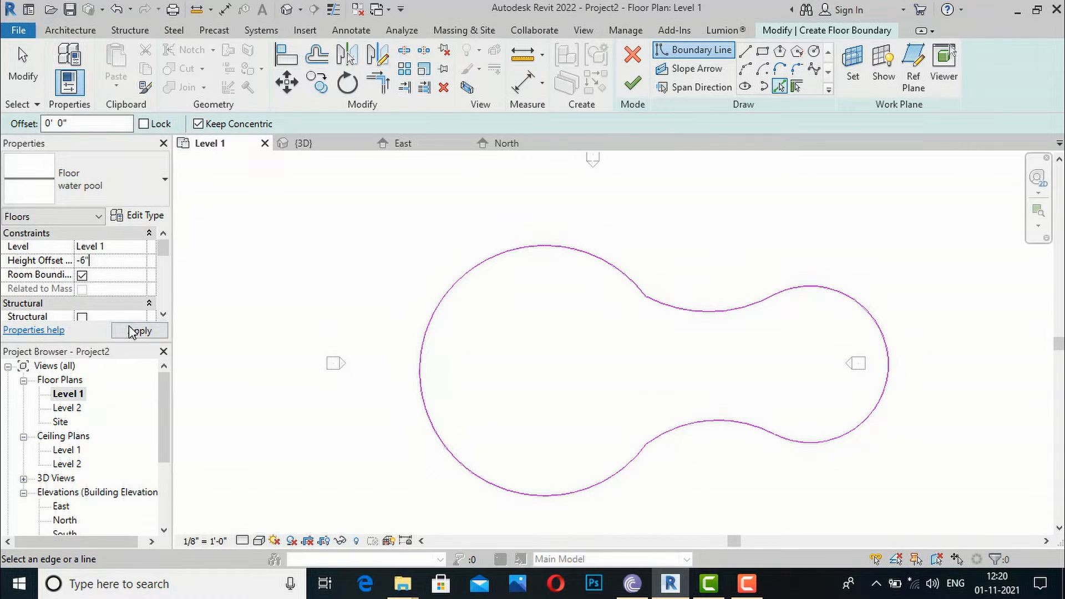
left_click(133, 331)
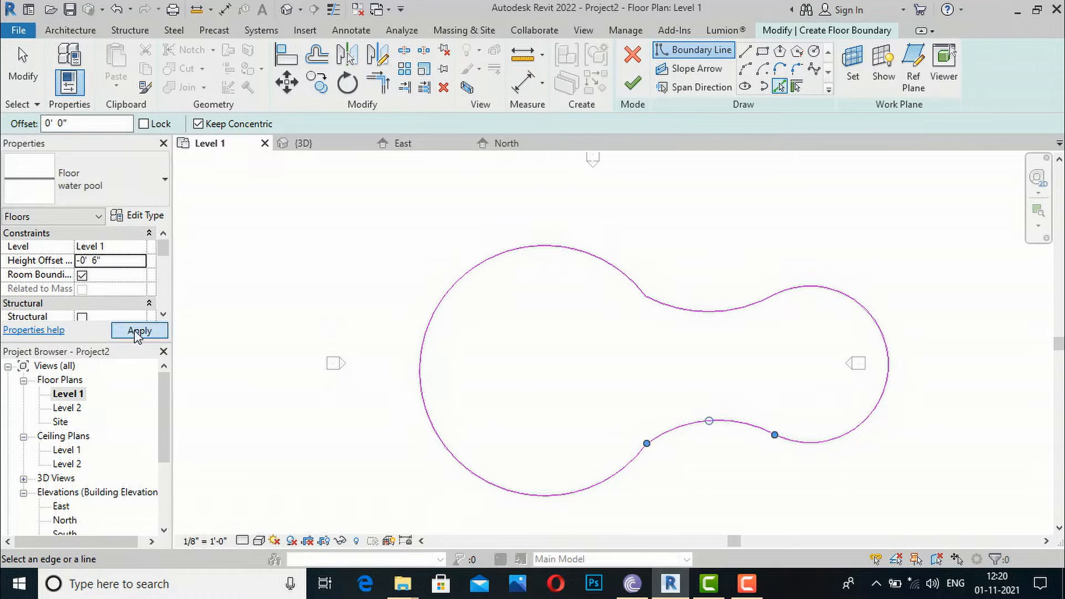
left_click(637, 86)
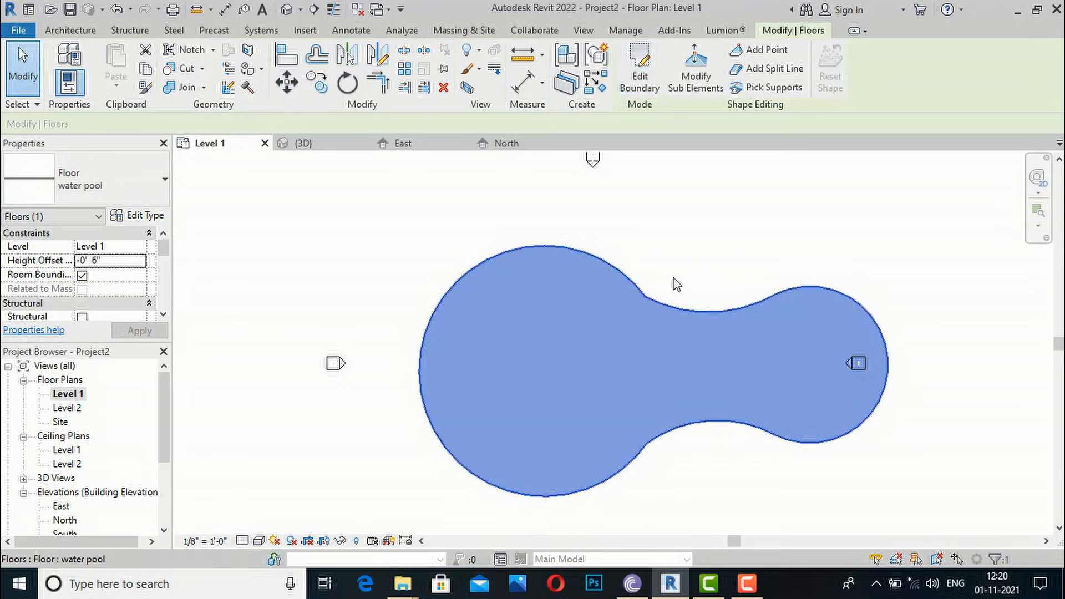
Step: Show the default 3D view and examine the water floor inside the pool walls
left_click(591, 35)
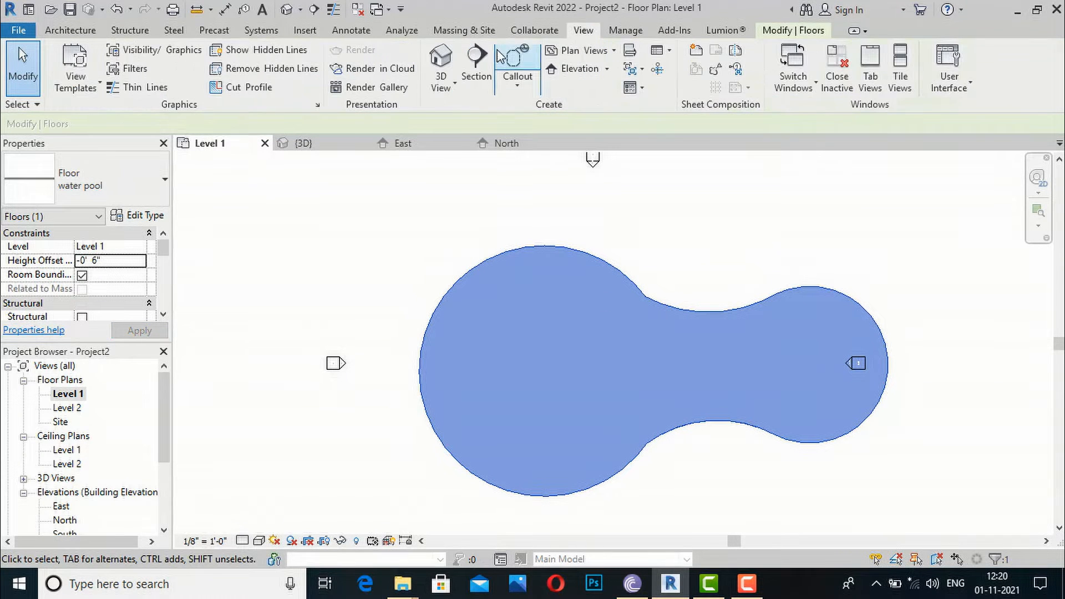
left_click(441, 61)
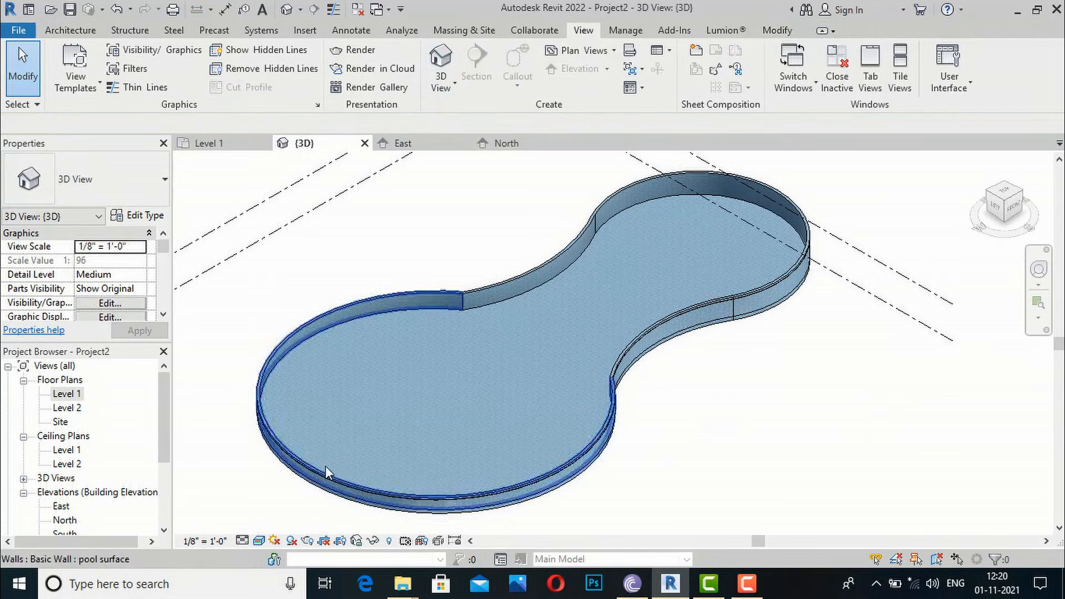
scroll(525, 316, "down", 1)
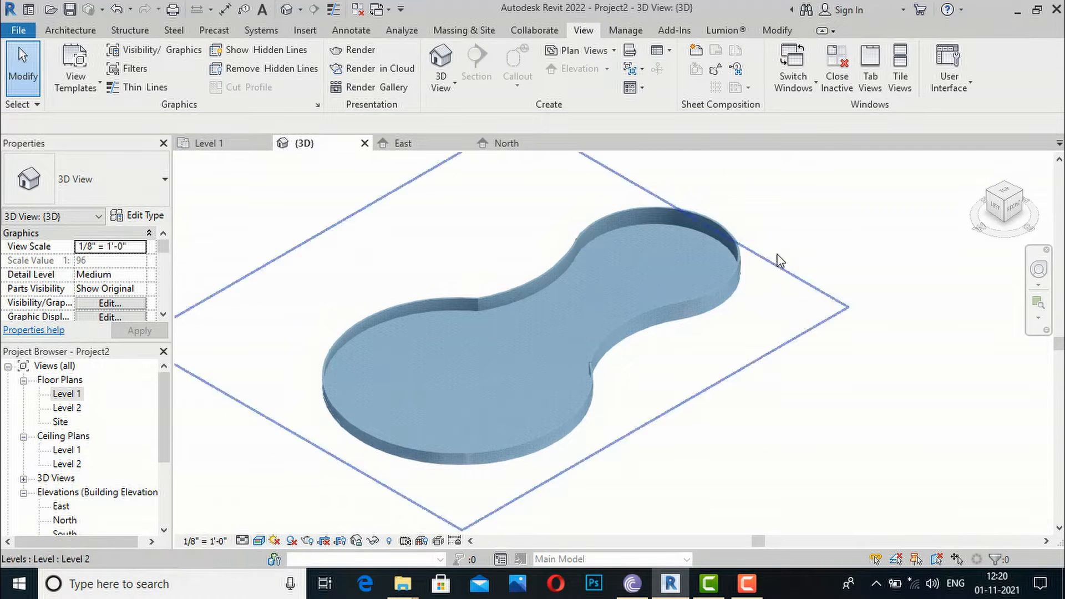
scroll(388, 398, "up", 3)
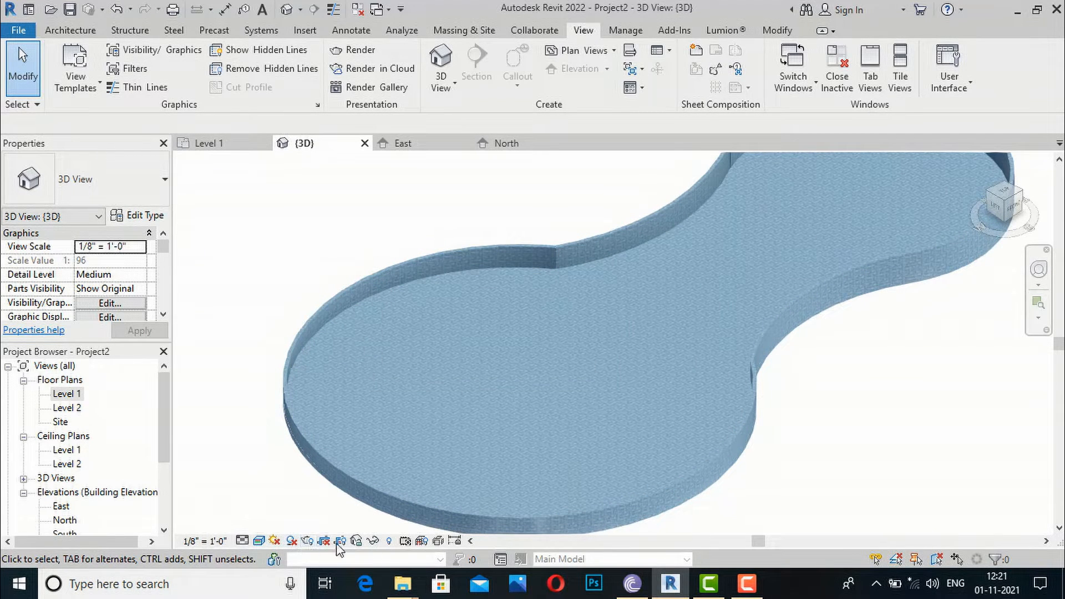
Step: Render the 3D view at Draft quality, inspect the water surface, and close the rendering settings
left_click(275, 541)
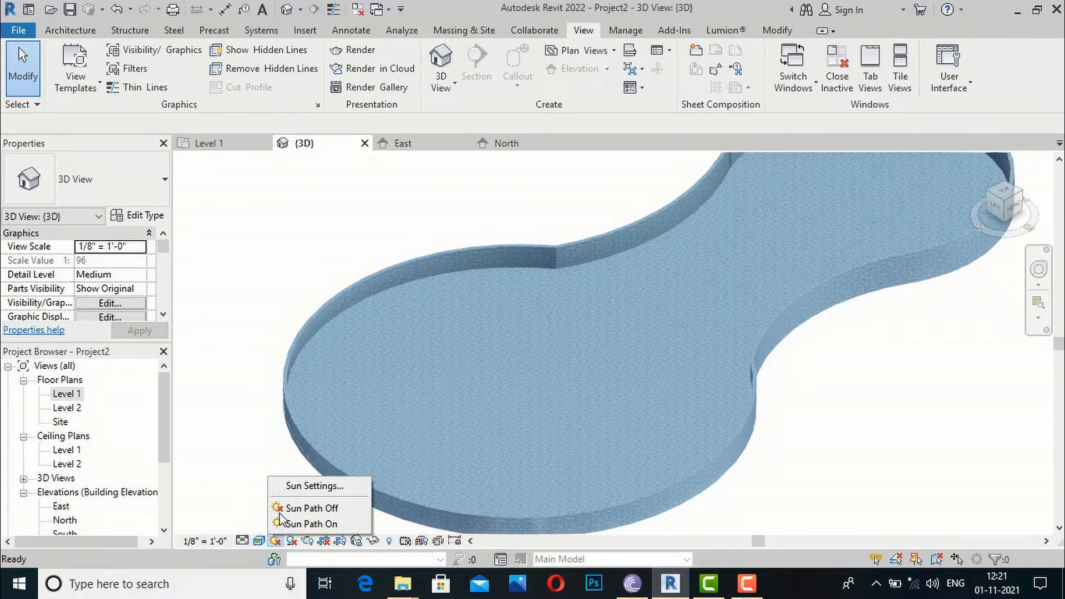
left_click(308, 542)
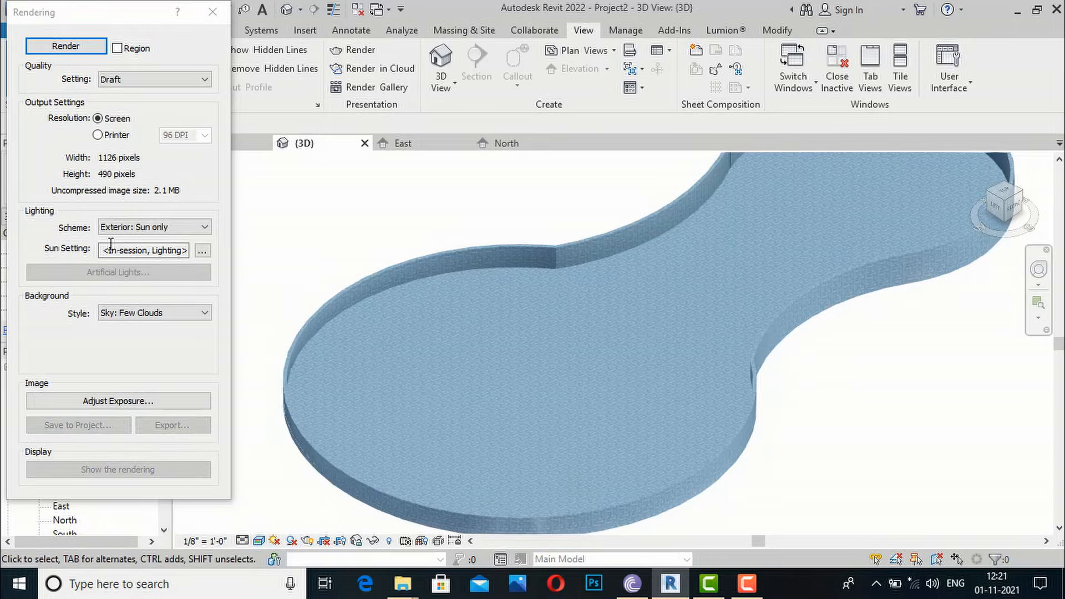
left_click(71, 49)
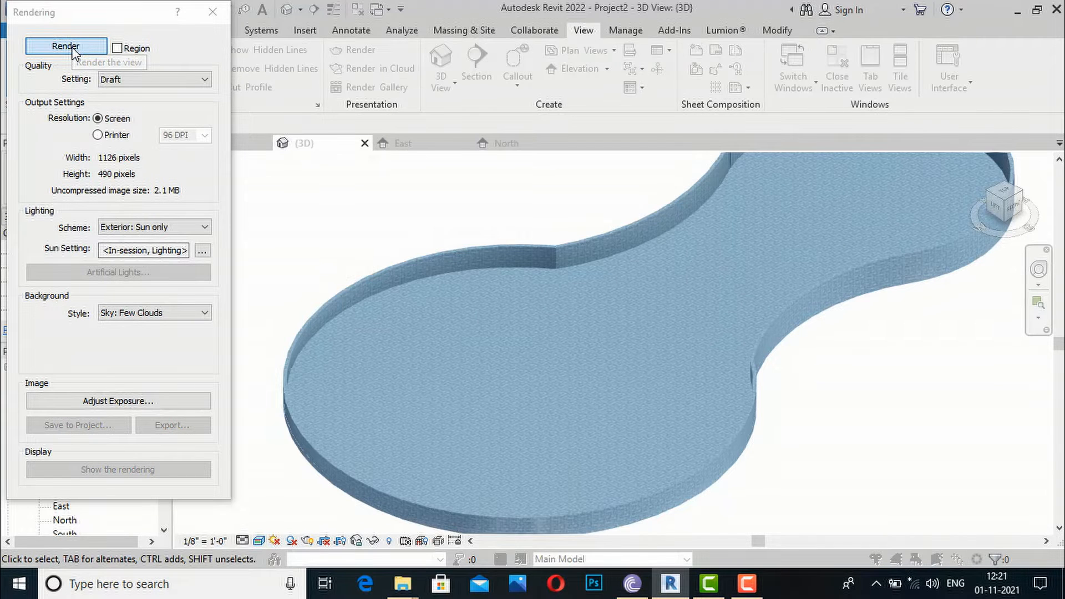
left_click(71, 49)
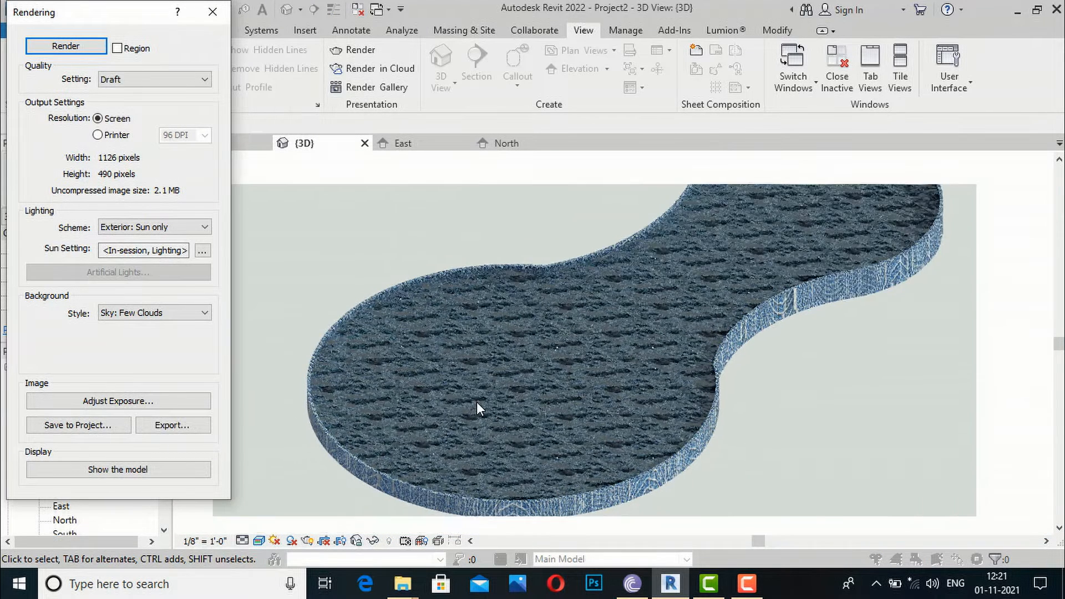
scroll(662, 344, "down", 2)
scroll(555, 383, "up", 1)
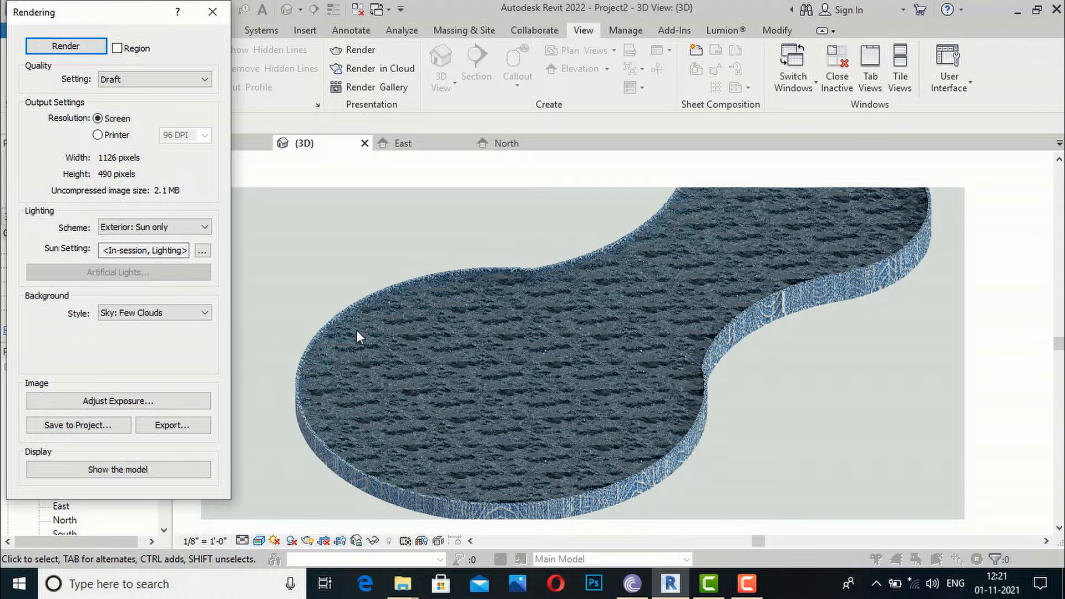
left_click(213, 10)
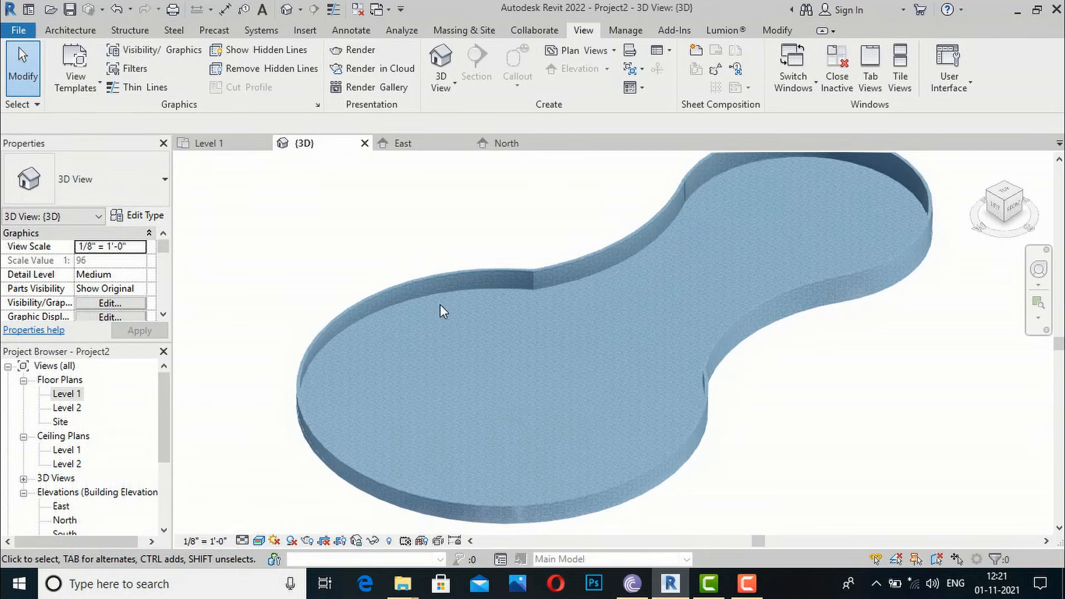
scroll(440, 304, "down", 2)
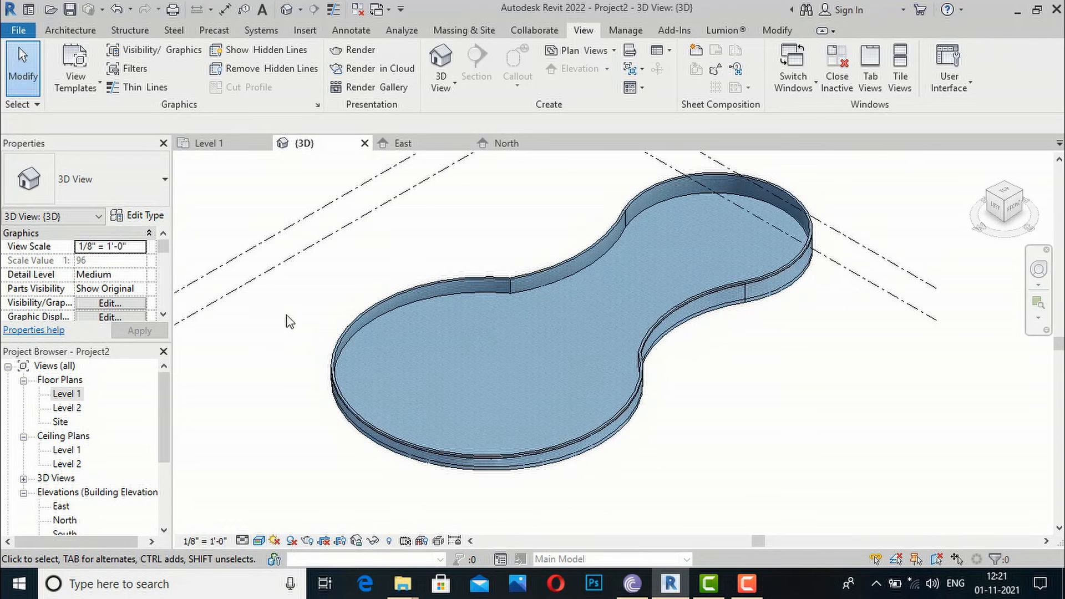
Step: Start another architectural floor in the Level 1 plan and set its height offset to 0
double_click(69, 395)
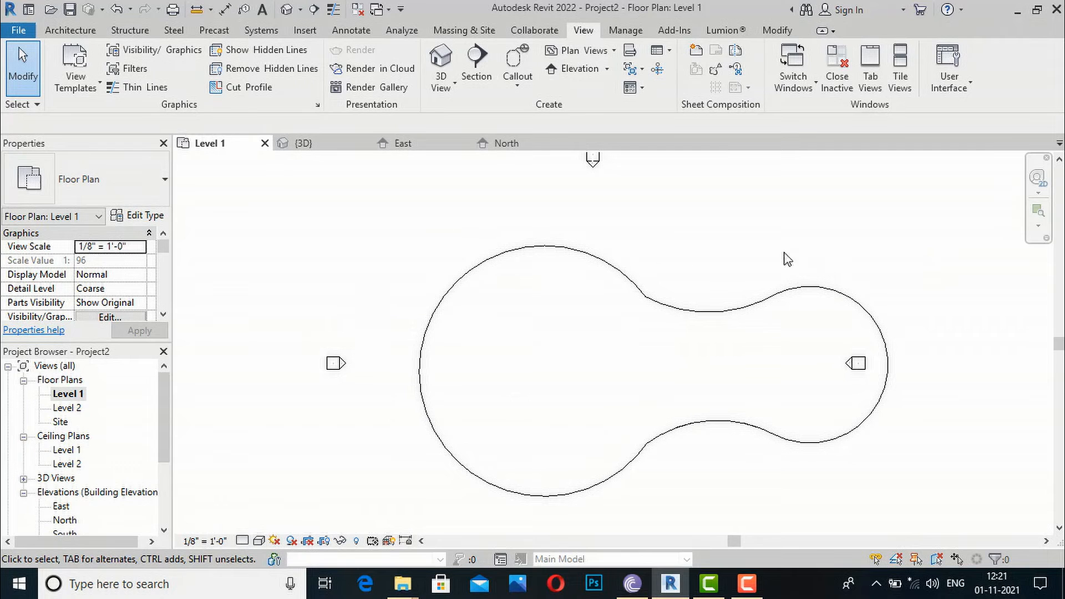
scroll(280, 233, "down", 1)
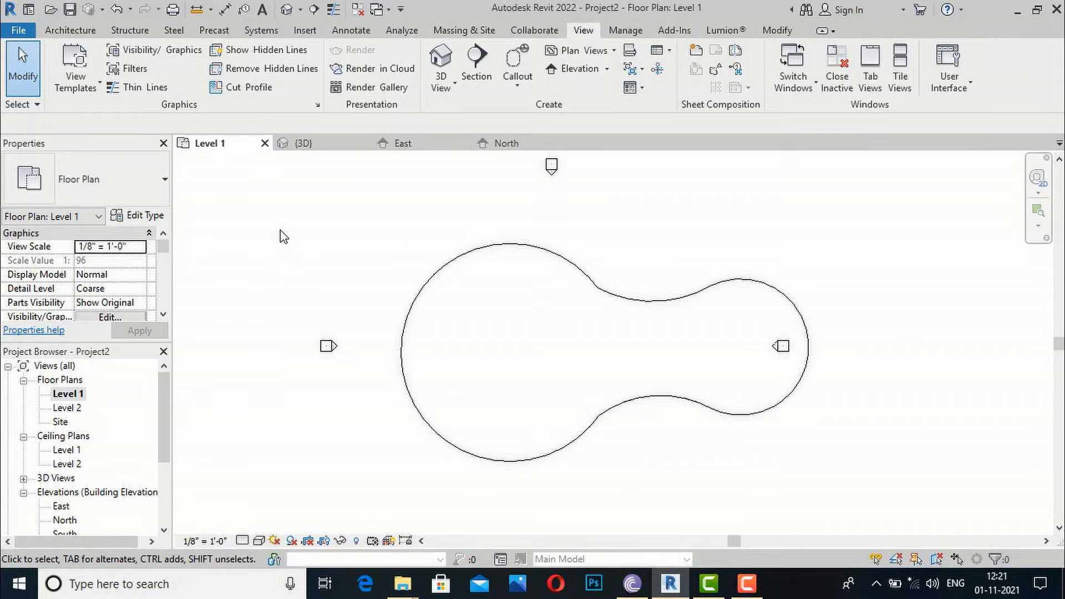
left_click(70, 30)
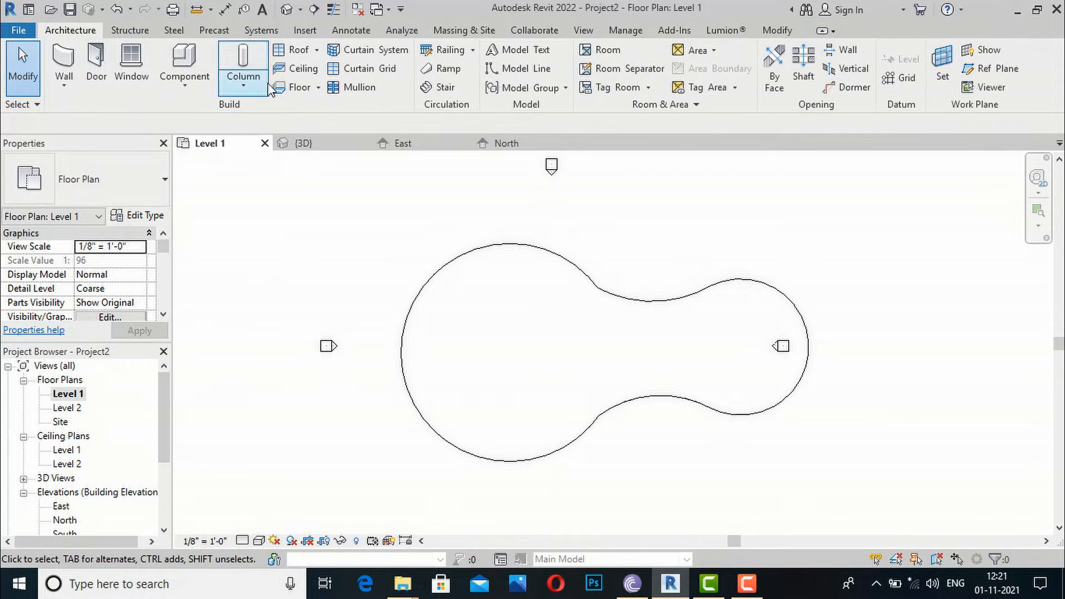
left_click(319, 88)
left_click(321, 111)
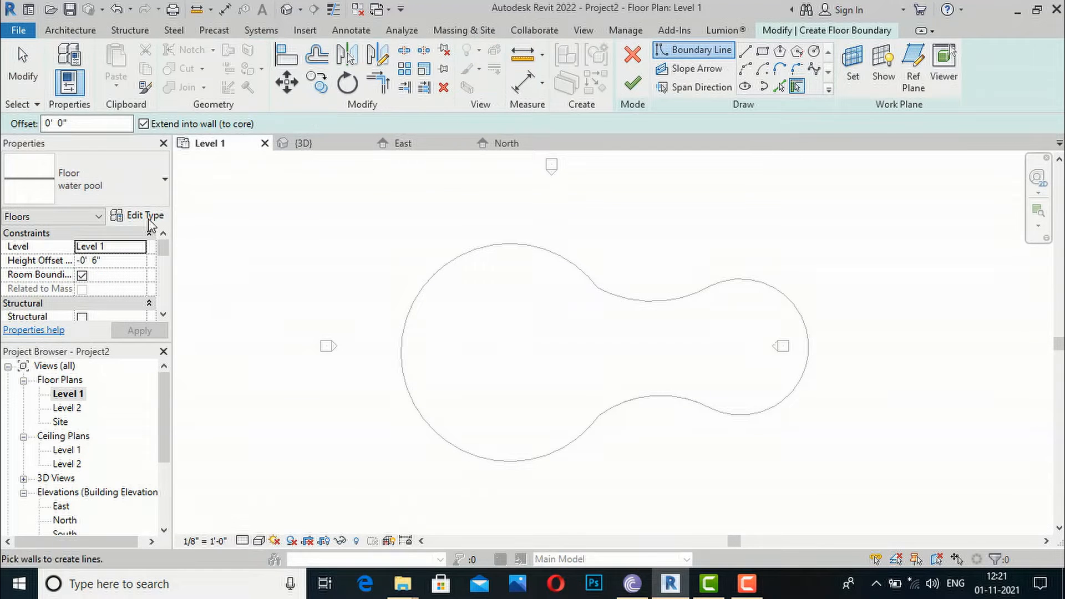
left_click(126, 260)
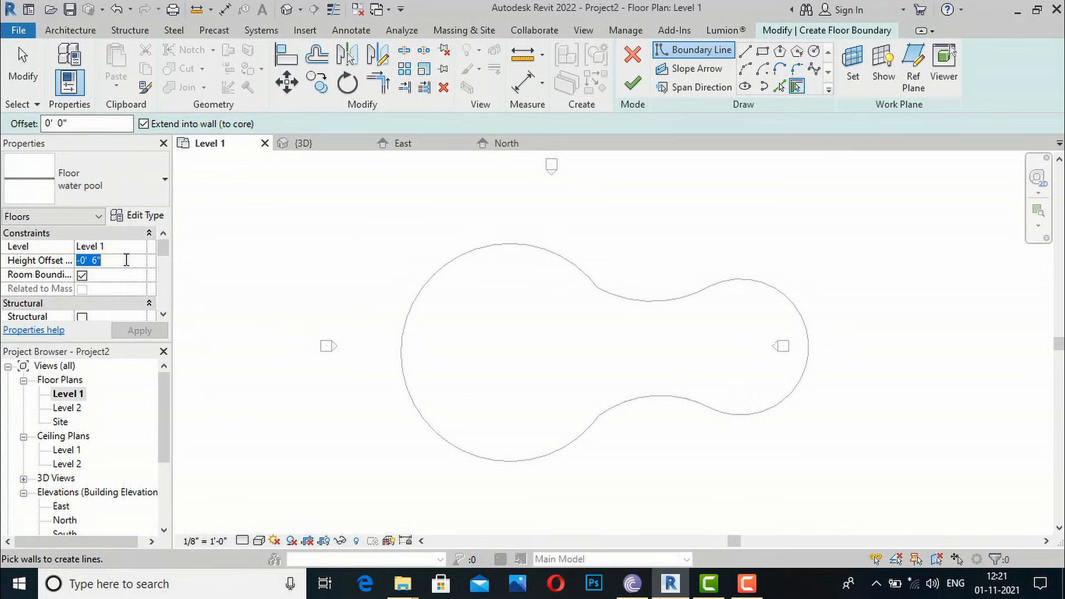
type("0")
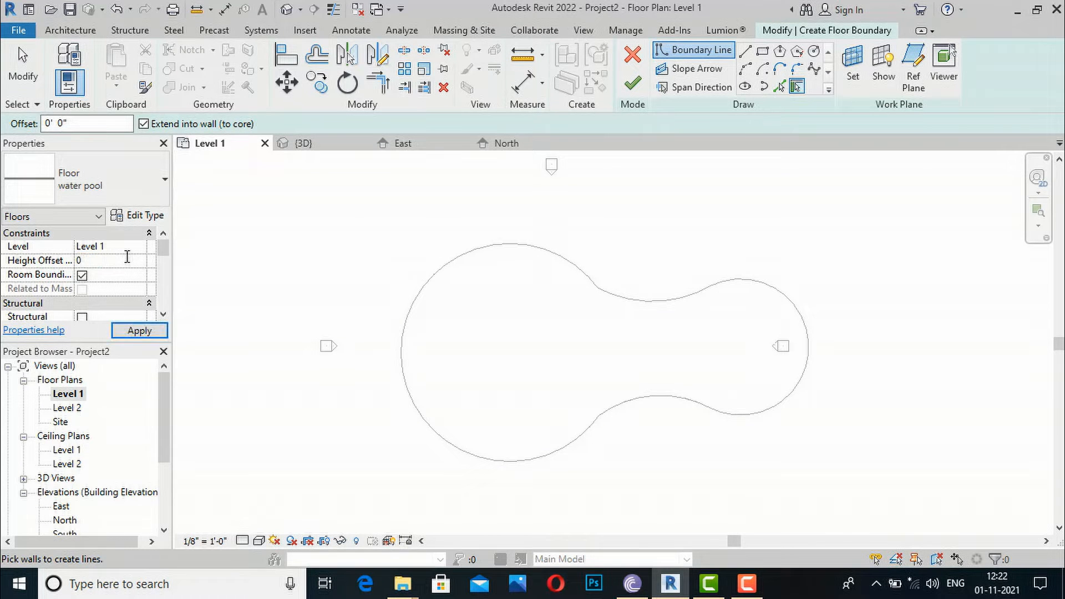
Step: Duplicate the water pool floor type as "deck material"
left_click(141, 213)
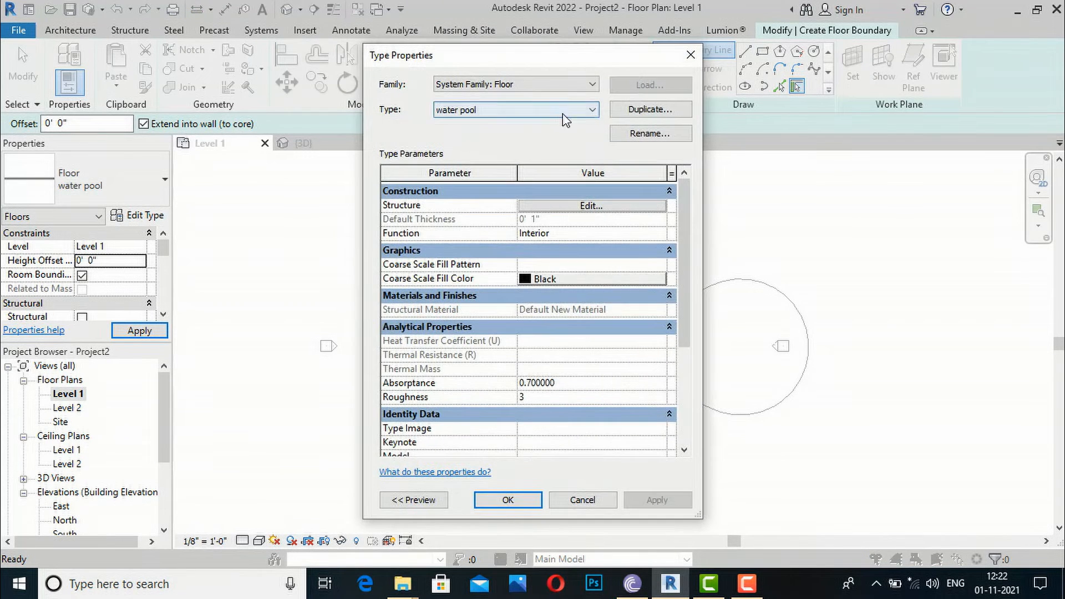
left_click(646, 109)
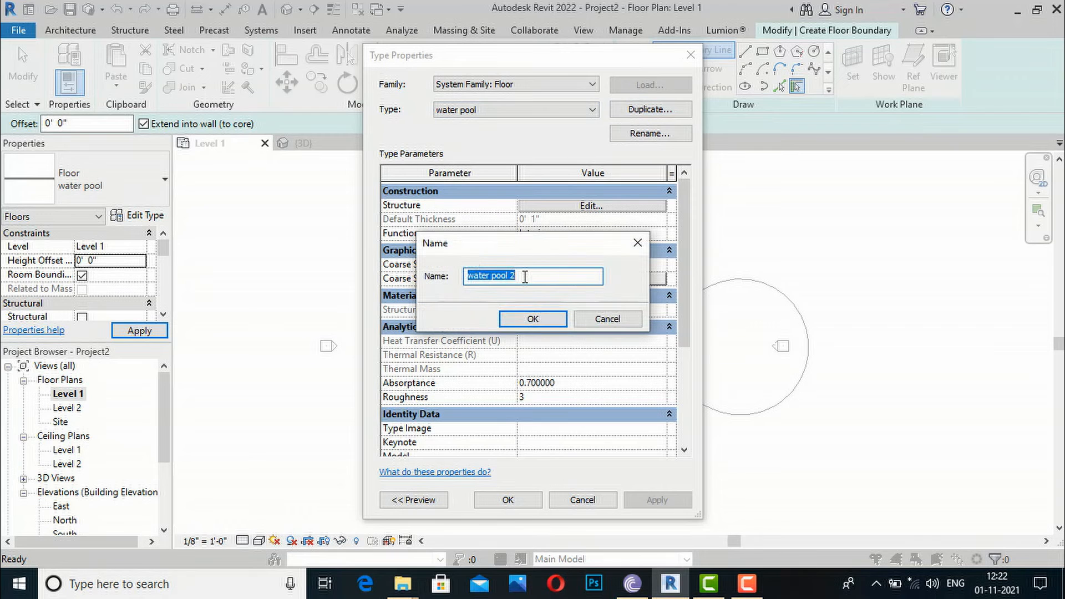
type("d")
left_click(532, 319)
Step: Create a new material from the structure layer of the deck material floor type
left_click(550, 207)
left_click(503, 237)
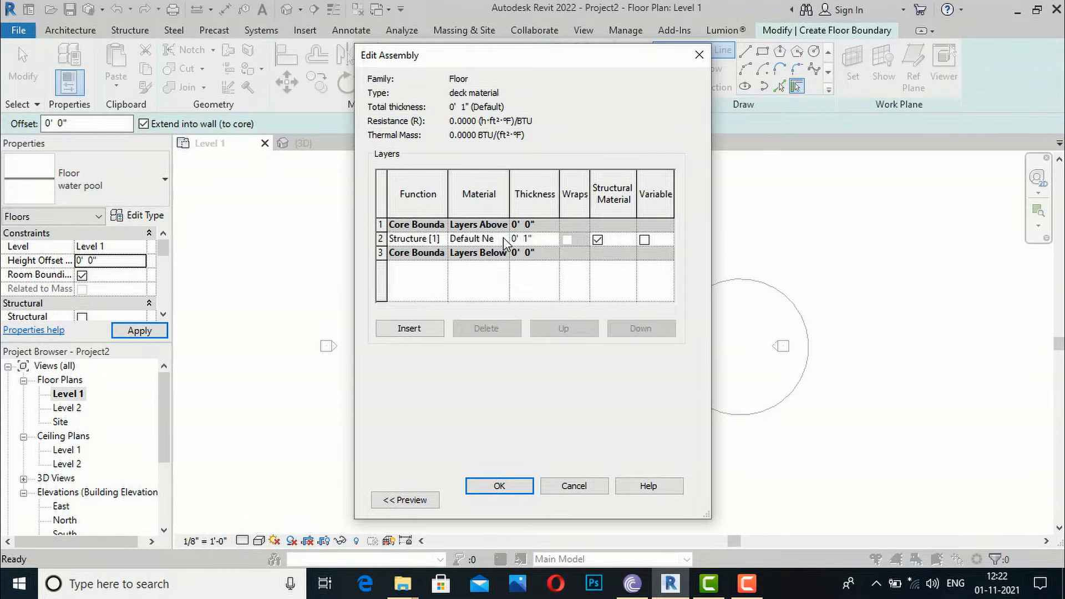
left_click(503, 237)
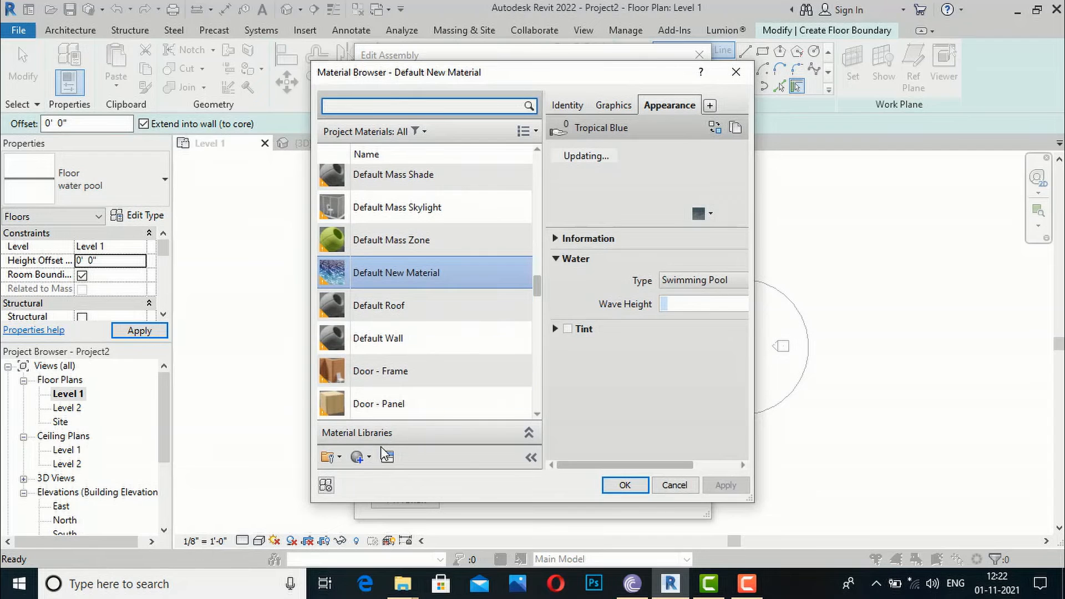
left_click(369, 457)
left_click(383, 475)
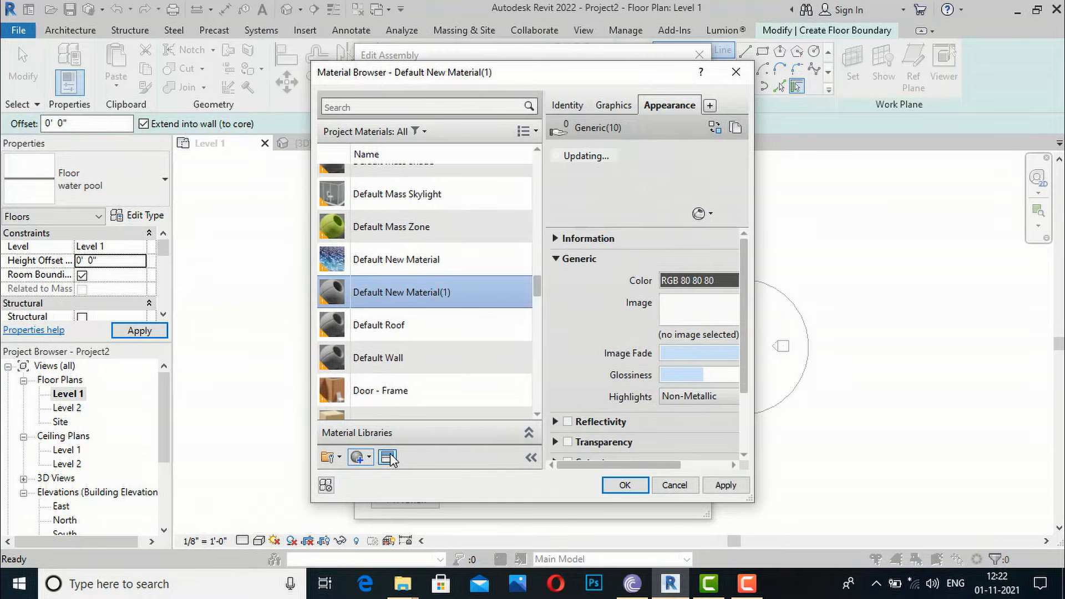
Step: Rename the new material as "deck"
scroll(392, 301, "down", 1)
right_click(391, 274)
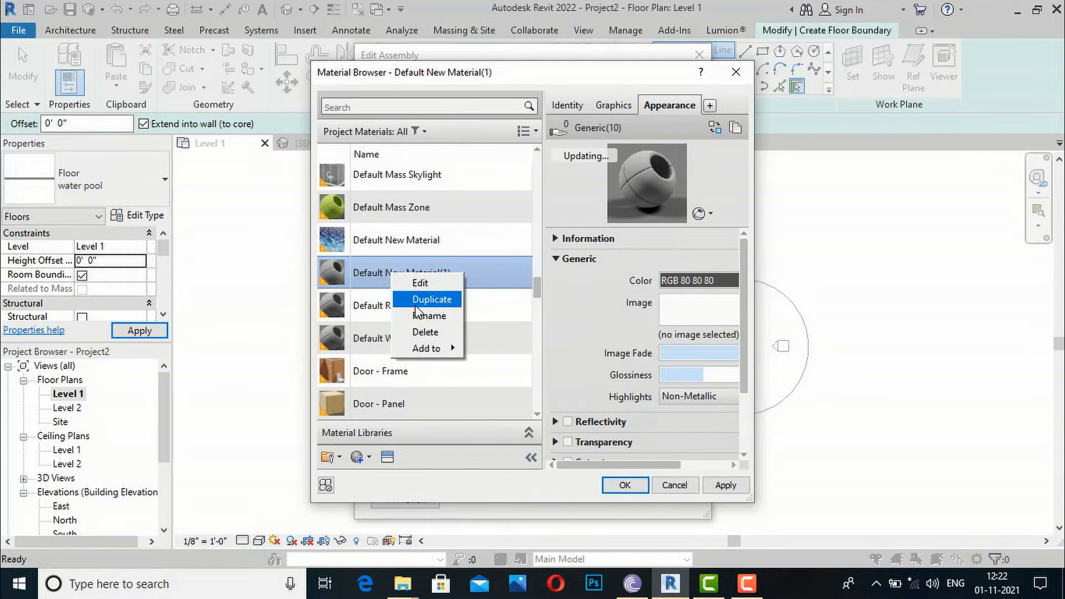
left_click(425, 322)
type("deck")
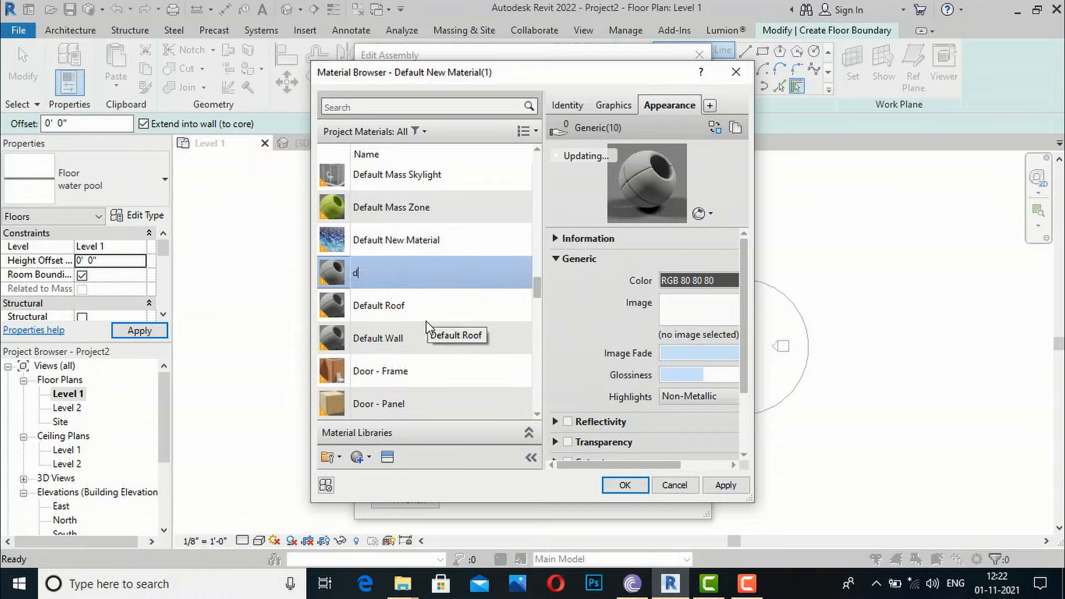
Step: Search the appearance assets for wood flooring and replace the deck material's appearance with Andiroba - Natural
left_click(387, 457)
left_click(674, 105)
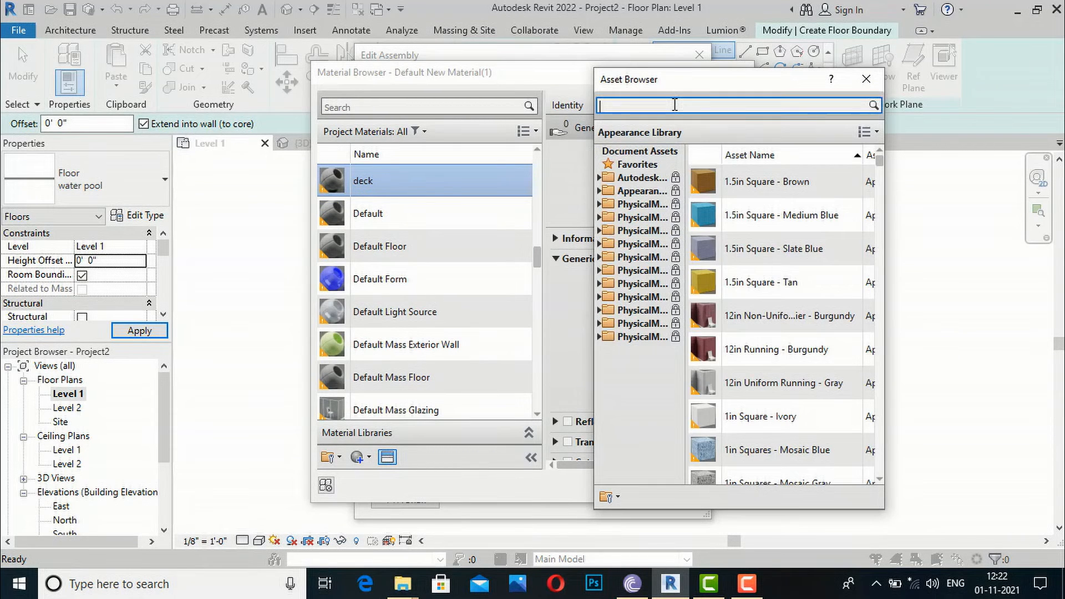
type("wood flor")
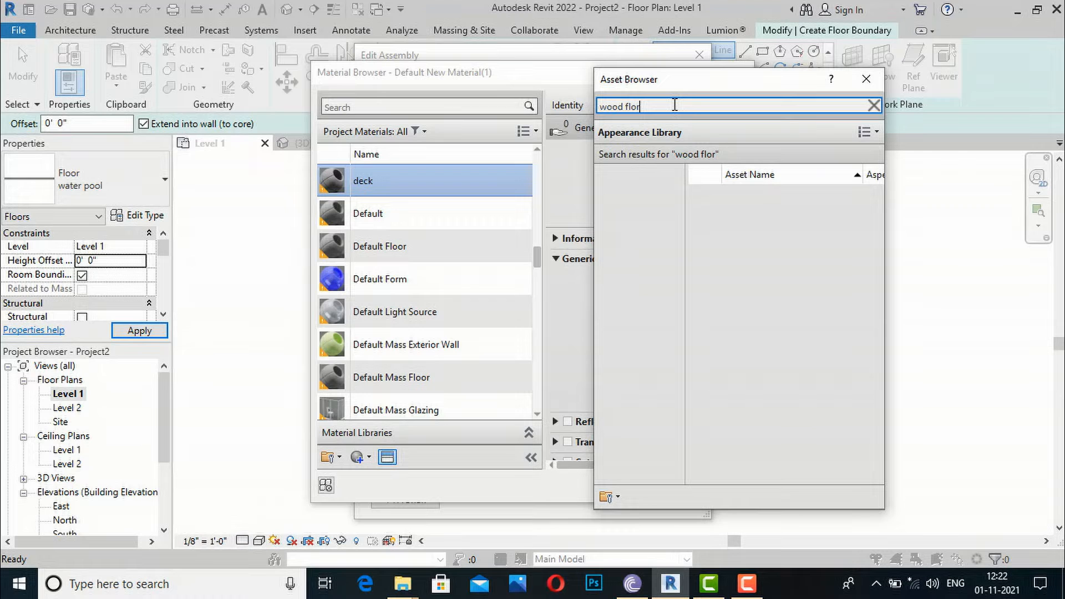
key("BackSpace")
key("BackSpace")
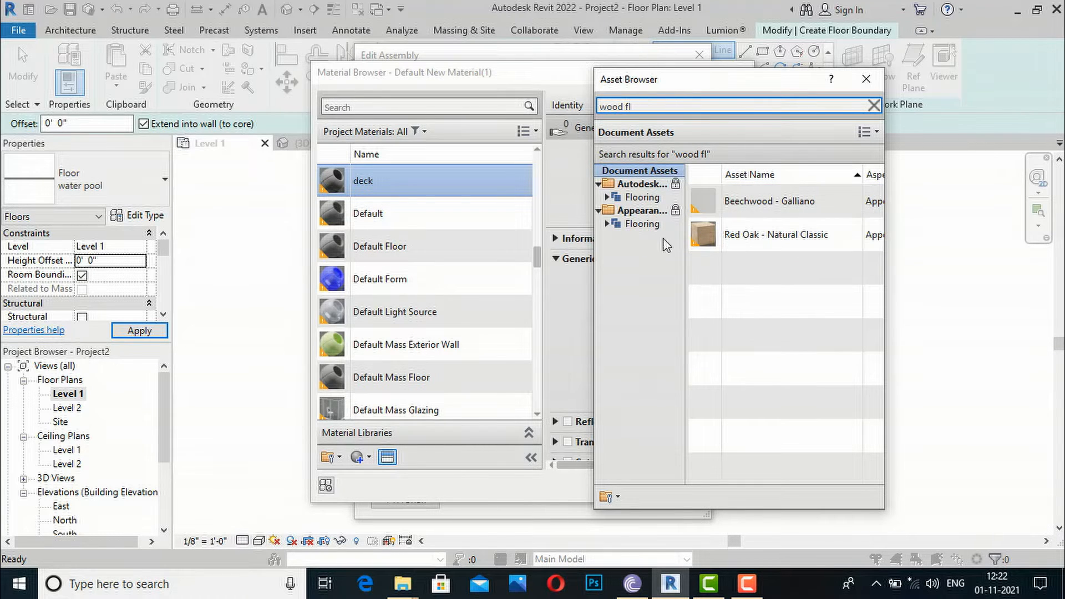
left_click(641, 224)
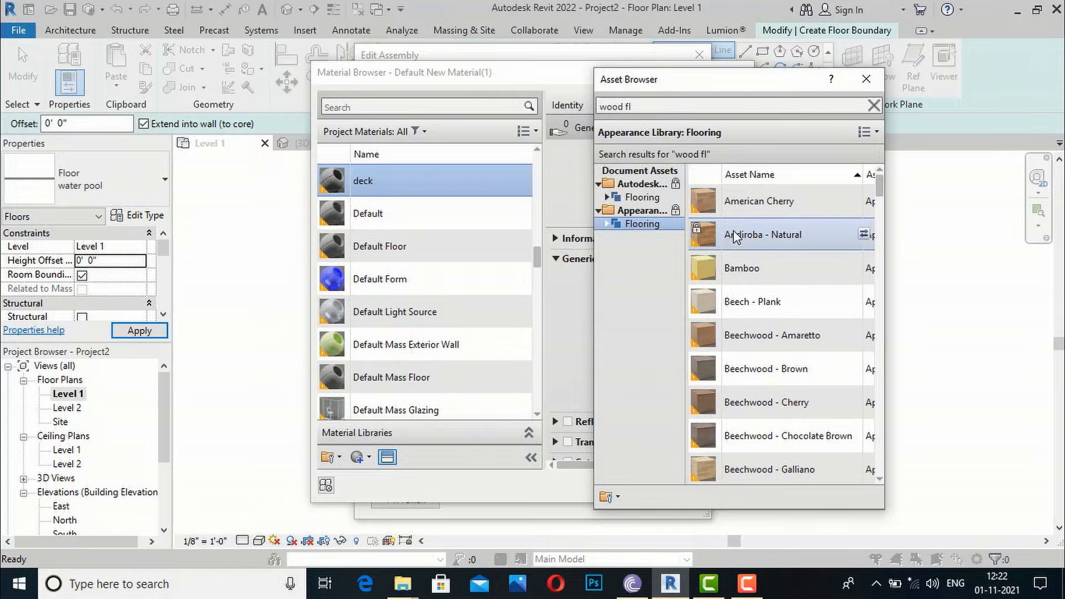
left_click(873, 105)
left_click(865, 79)
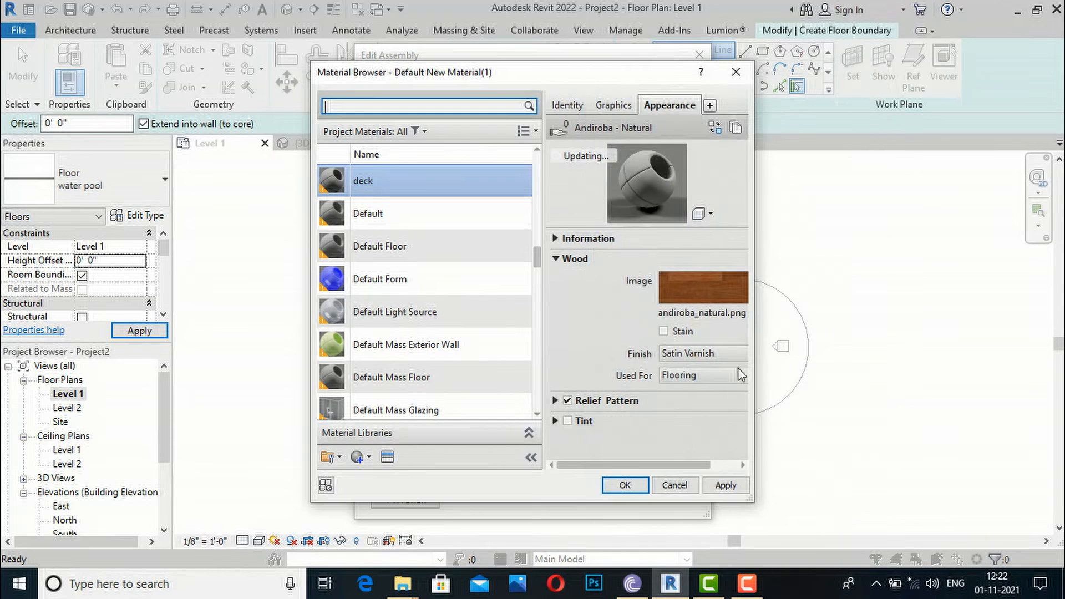
Step: Apply the deck material to the structure layer and accept the deck material floor type
left_click(720, 485)
left_click(624, 485)
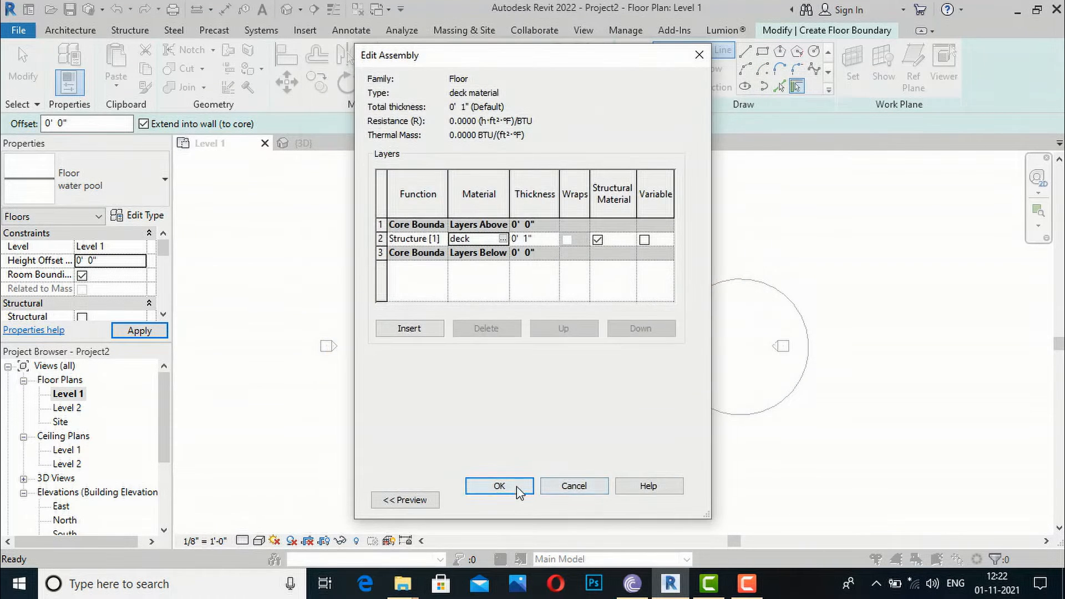
left_click(518, 487)
left_click(506, 500)
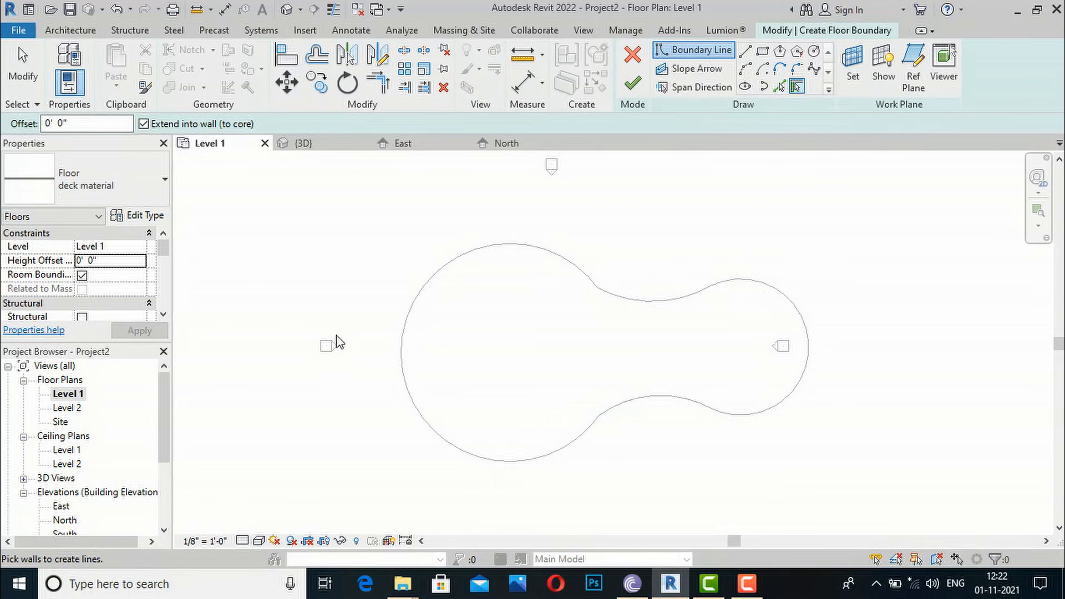
Step: Set the Offset tool to a numerical distance of 4' with copying enabled
left_click(317, 56)
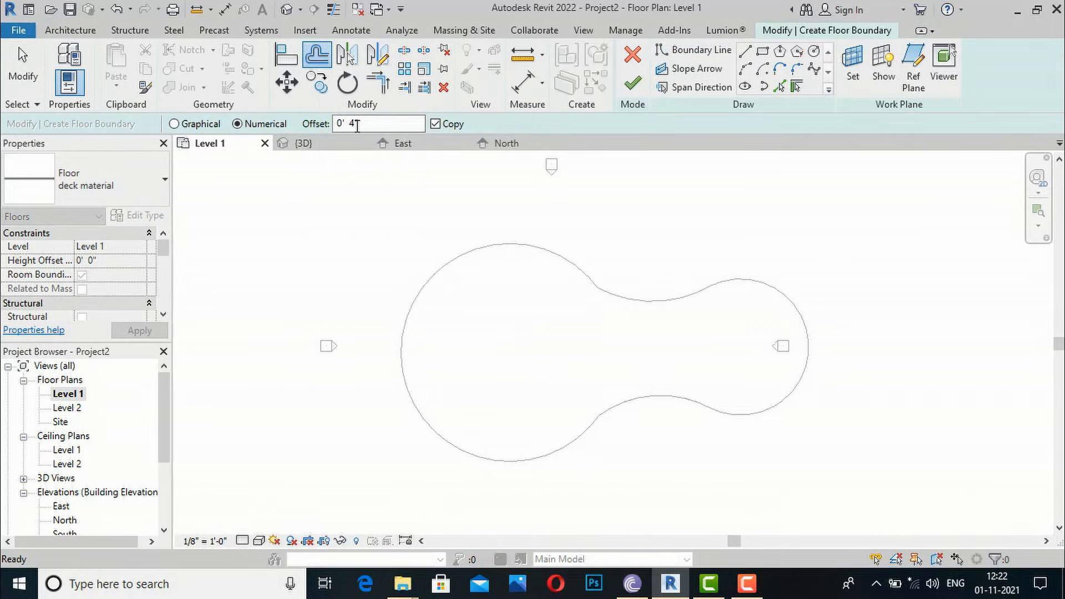
left_click_drag(357, 125, 307, 126)
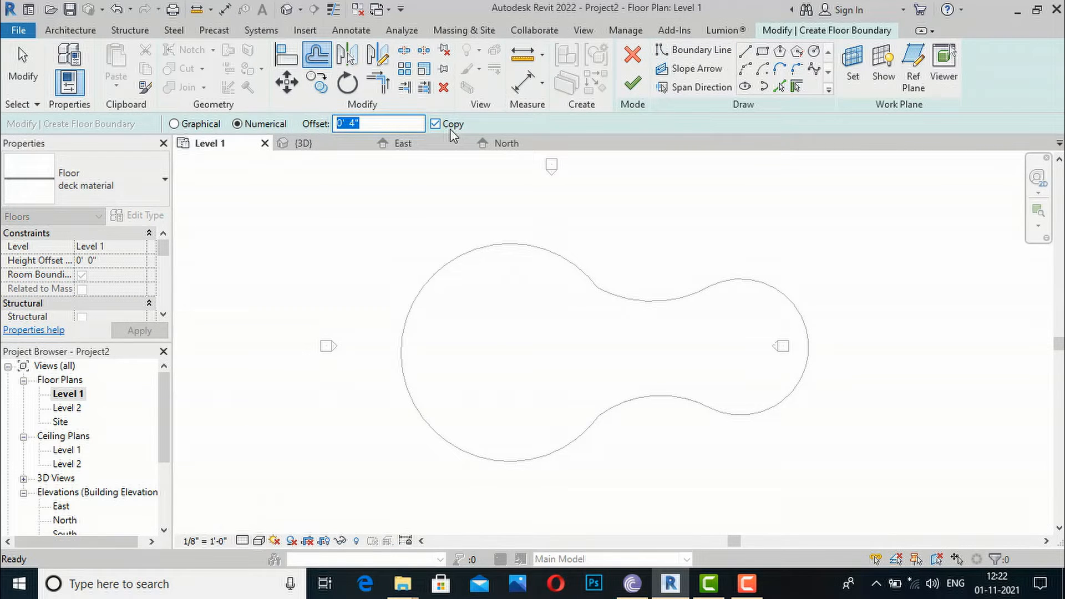
type("4'")
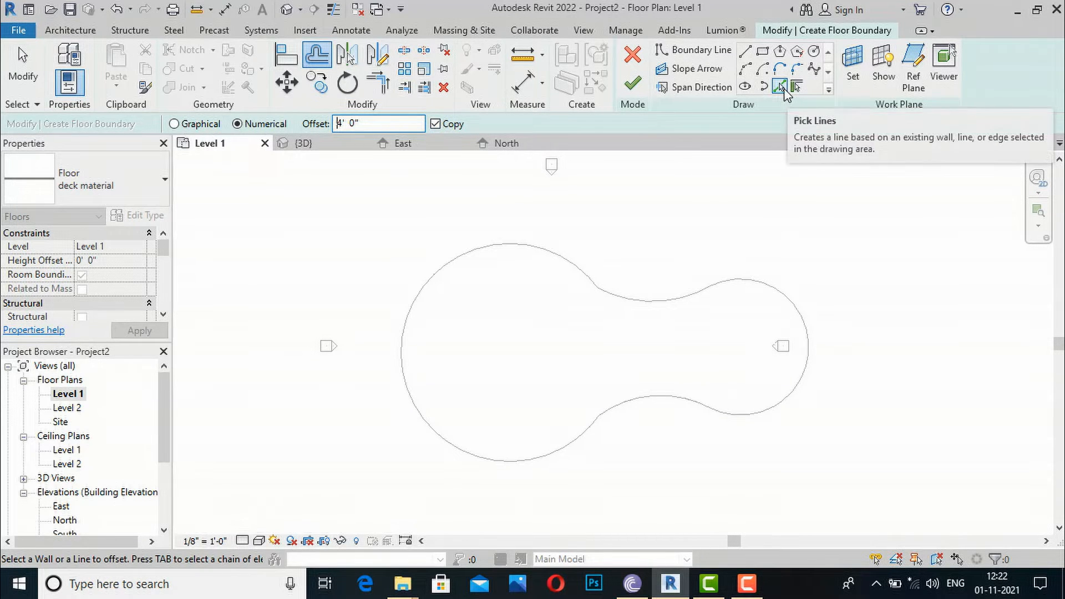
Step: Sketch the outer deck boundary by picking the pool's edge arcs with a 4' outward offset
left_click(781, 87)
left_click(60, 122)
triple_click(60, 122)
type("4")
key("Return")
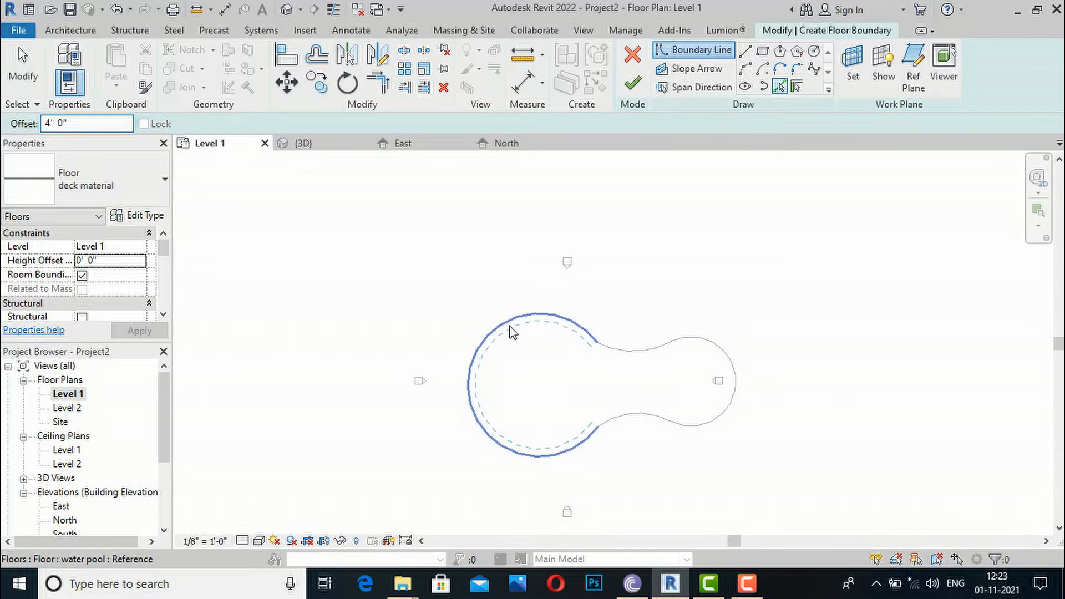
left_click(506, 327)
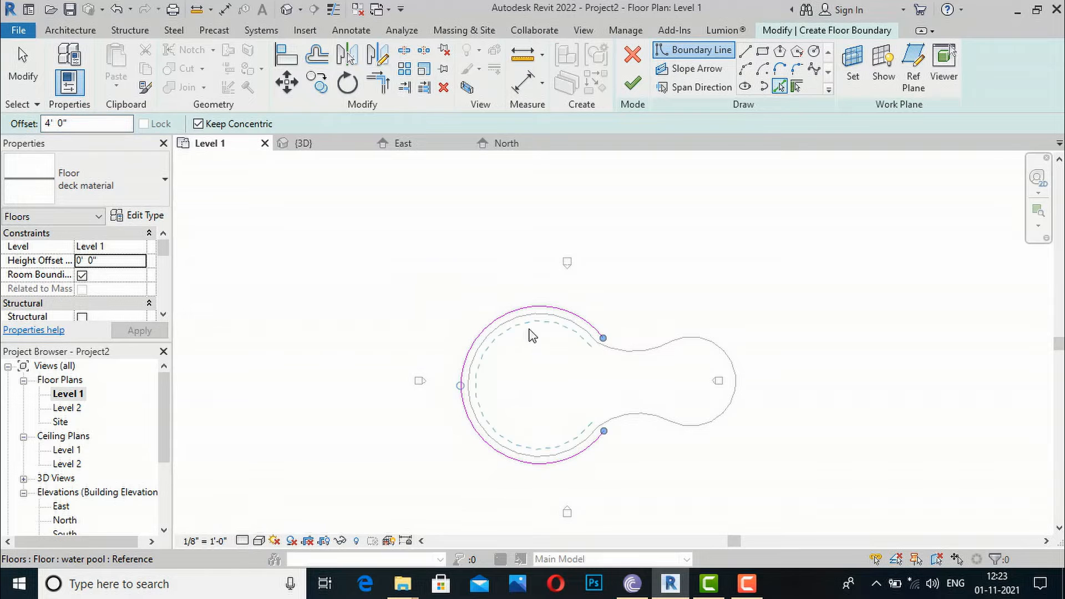
left_click(622, 355)
left_click(727, 360)
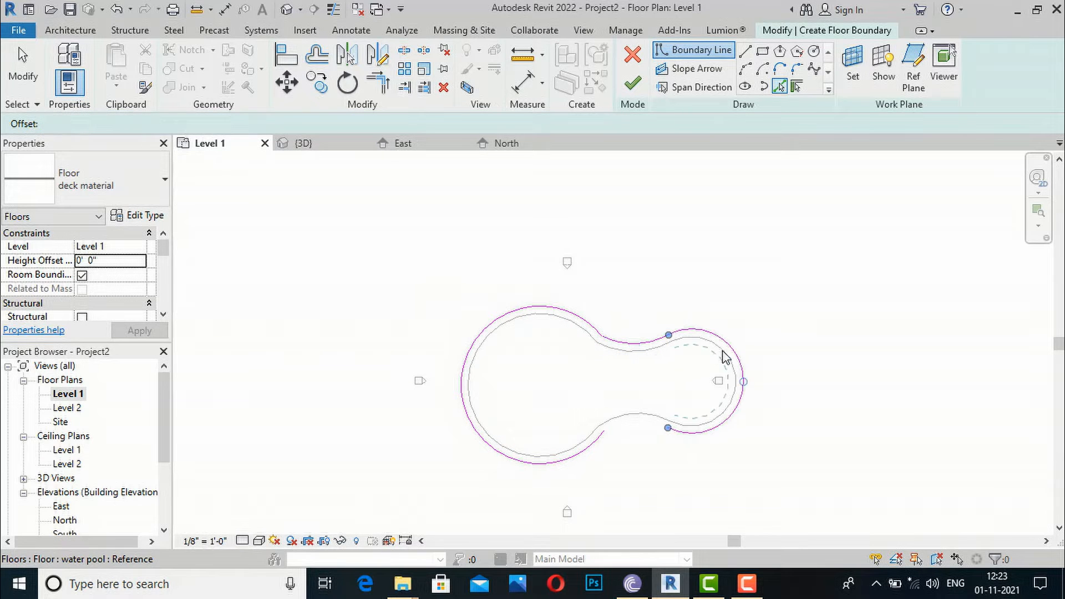
left_click(668, 423)
key("Escape")
Step: Offset the outer boundary lines 4' inward as copies to form the deck's inner boundary, and finish the floor sketch
scroll(660, 360, "up", 3)
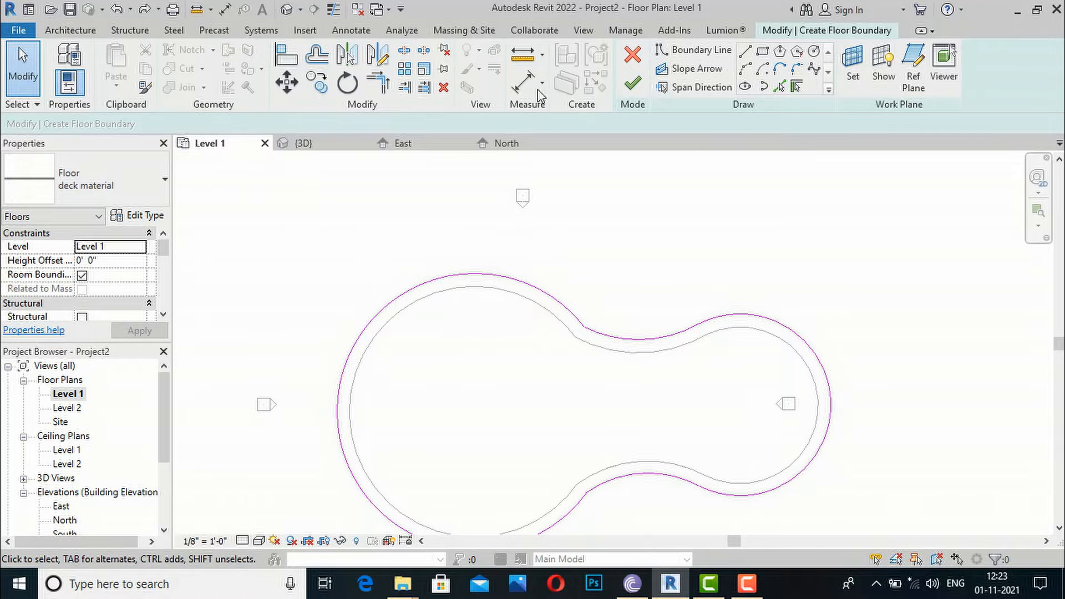
left_click(318, 57)
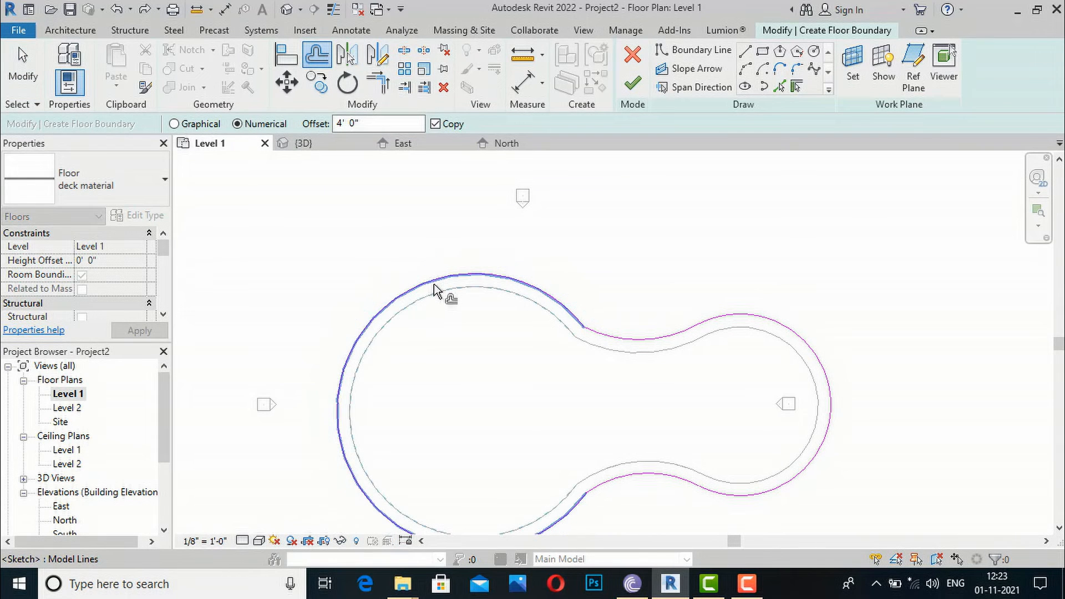
left_click(450, 281)
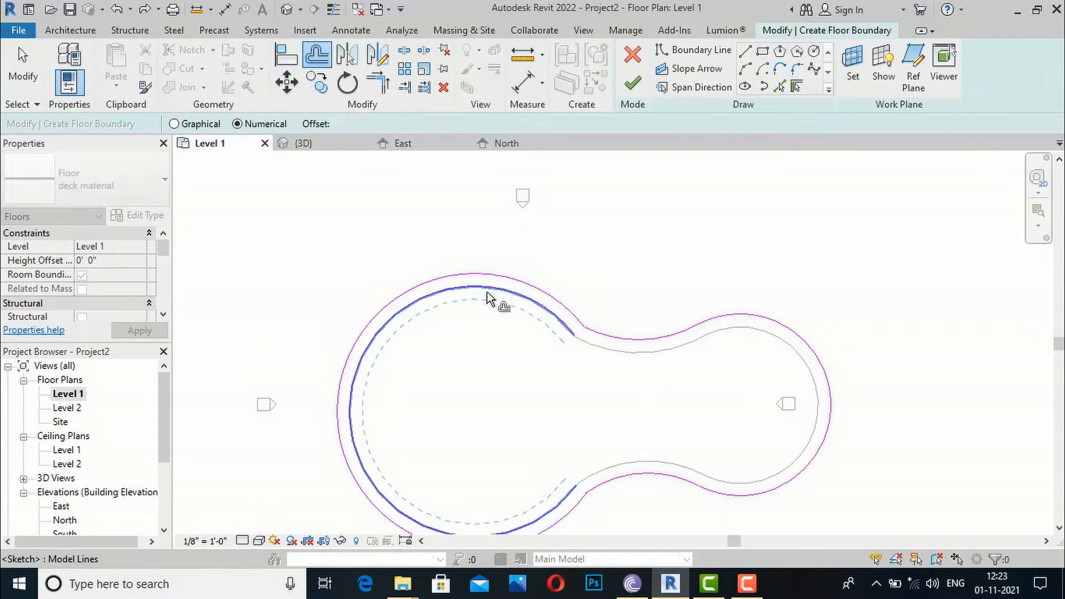
left_click(643, 348)
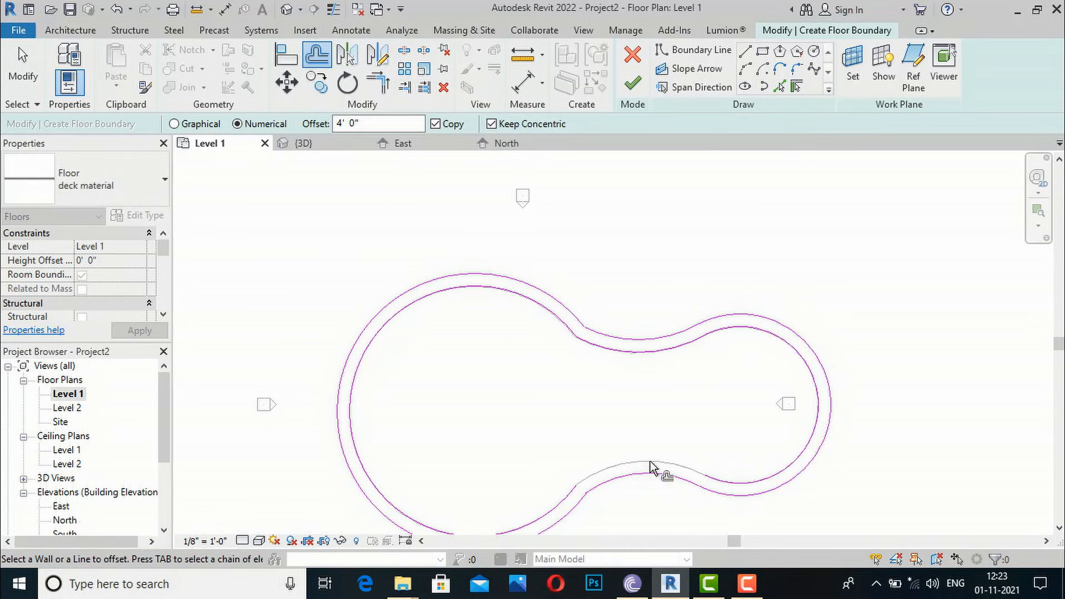
left_click(625, 476)
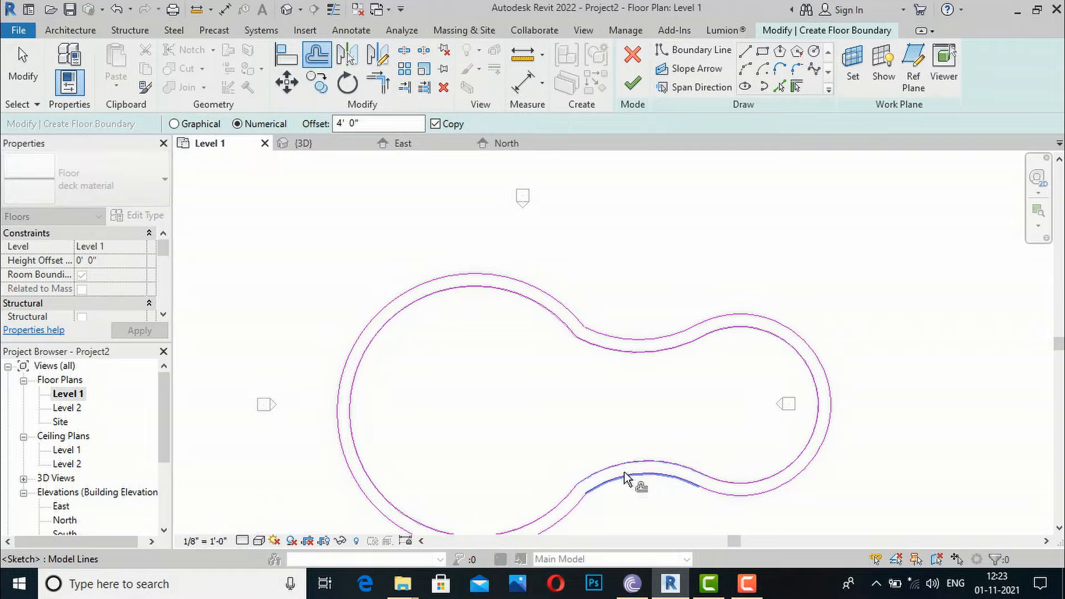
left_click(632, 83)
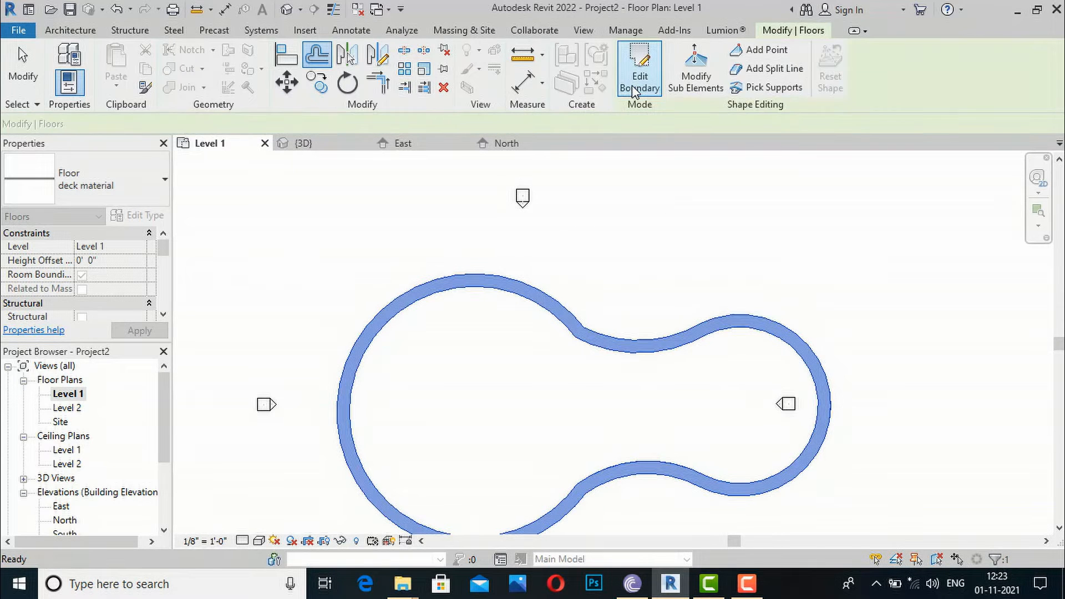
Step: Open the 3D view and examine the wooden deck around the pool
left_click(586, 31)
left_click(445, 56)
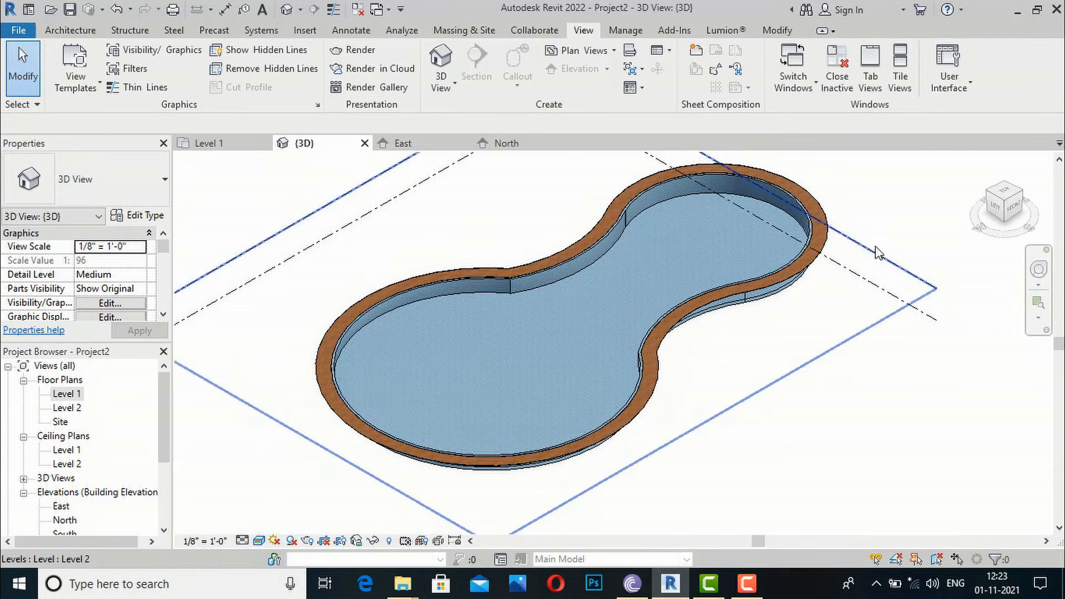
scroll(869, 251, "up", 2)
scroll(854, 251, "down", 2)
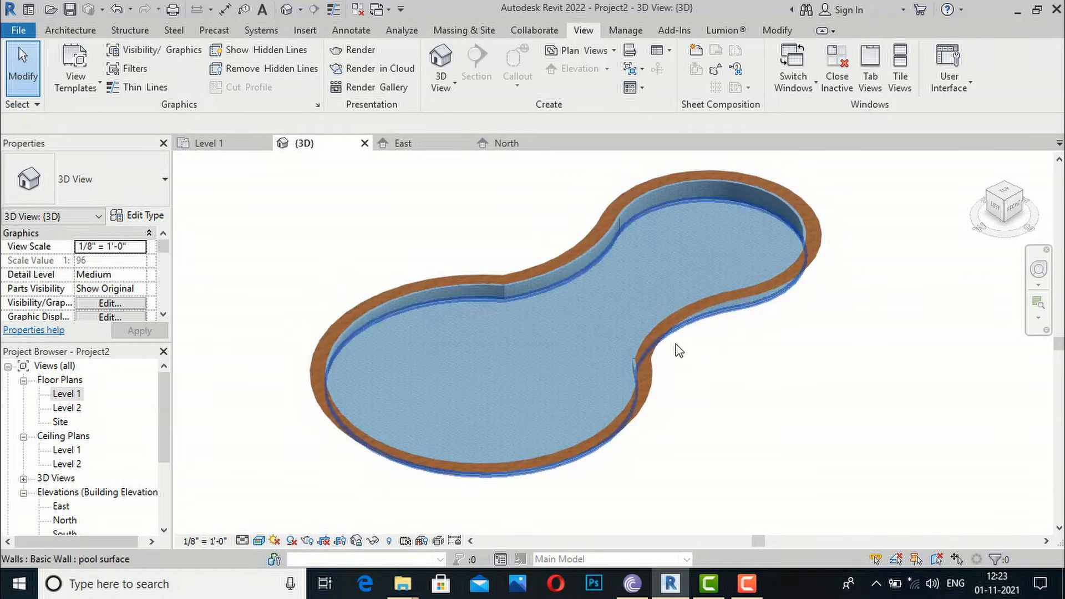
scroll(332, 388, "down", 2)
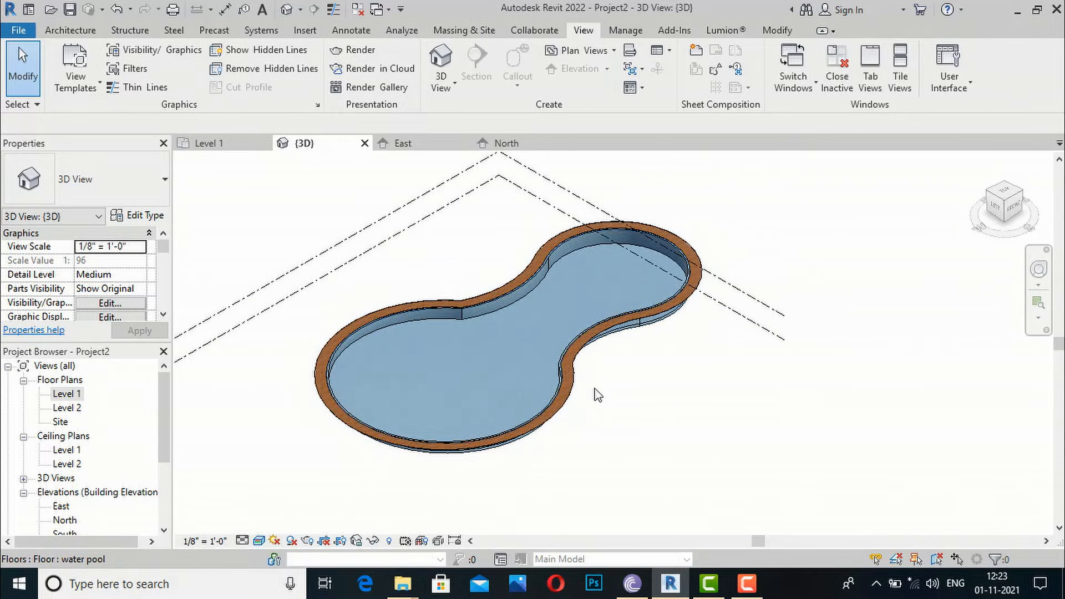
Step: Turn on the sun path with the current settings and enable shadows in the 3D view
left_click(274, 540)
left_click(285, 527)
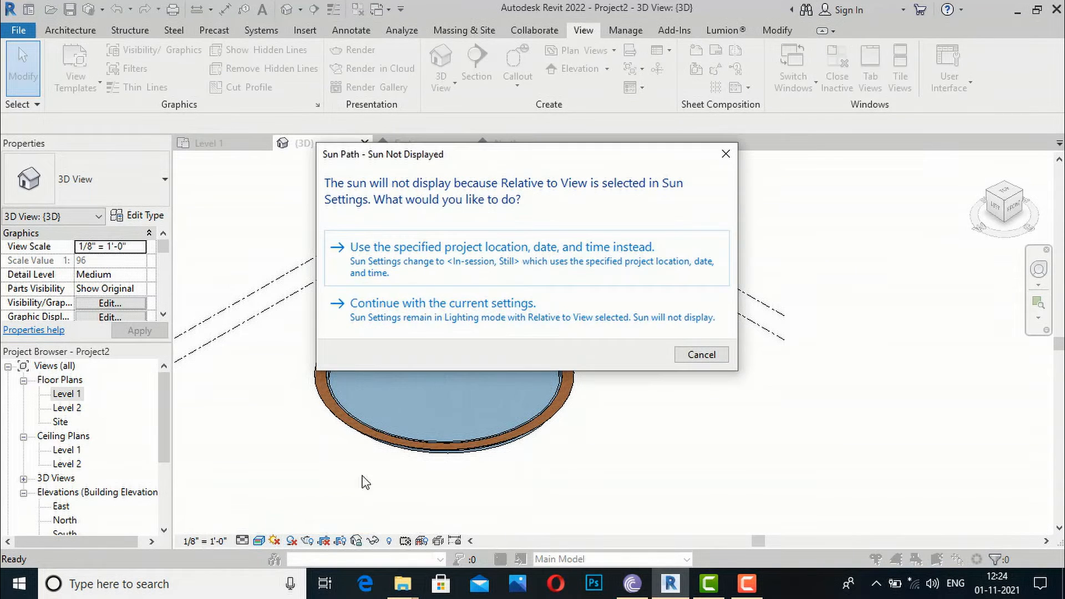
left_click(499, 316)
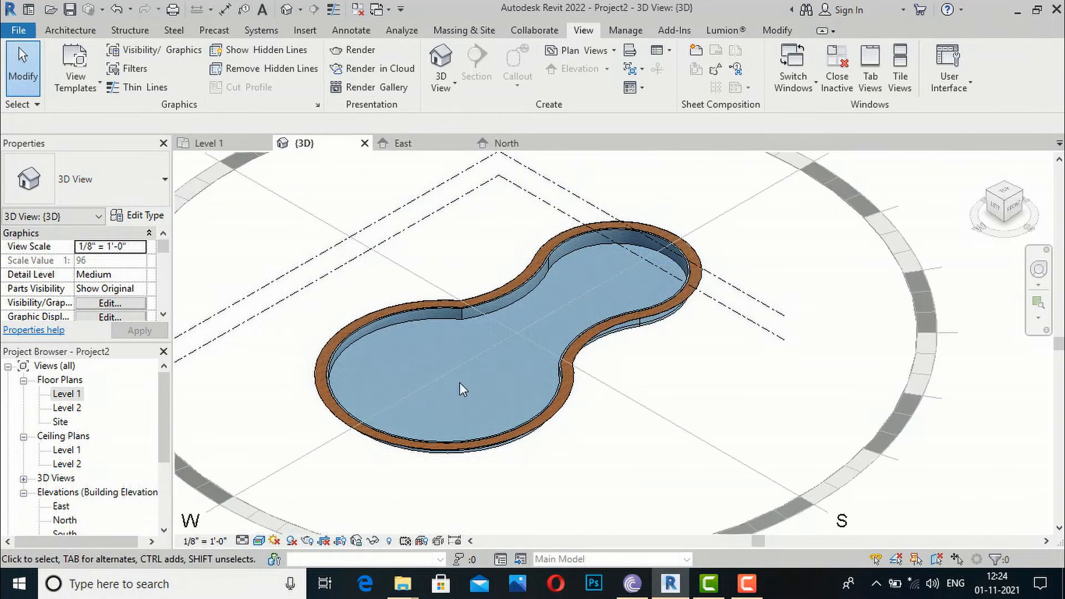
left_click(274, 541)
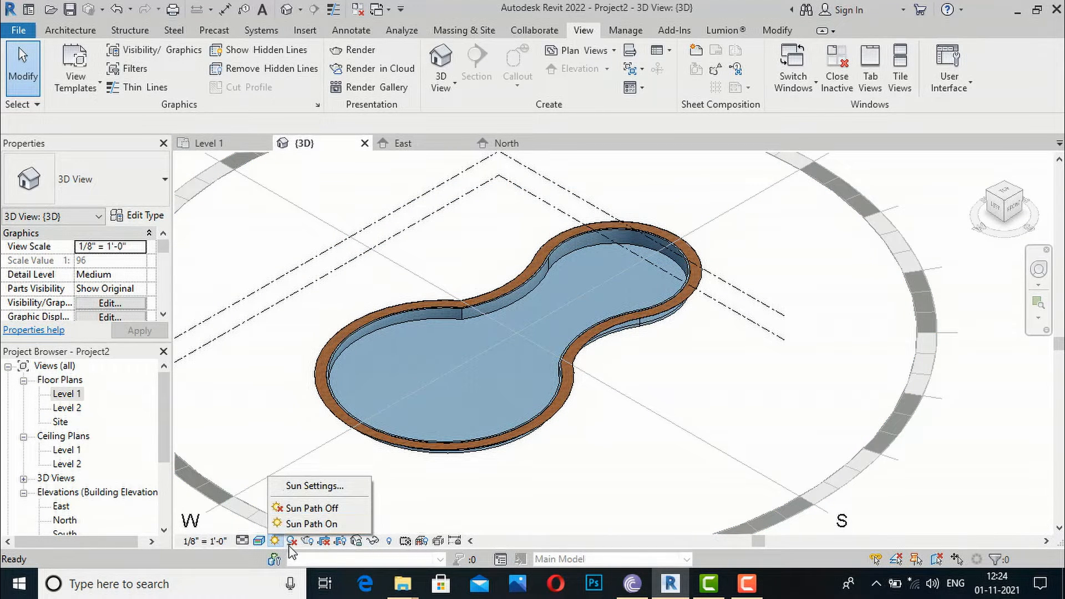
left_click(290, 540)
left_click(290, 541)
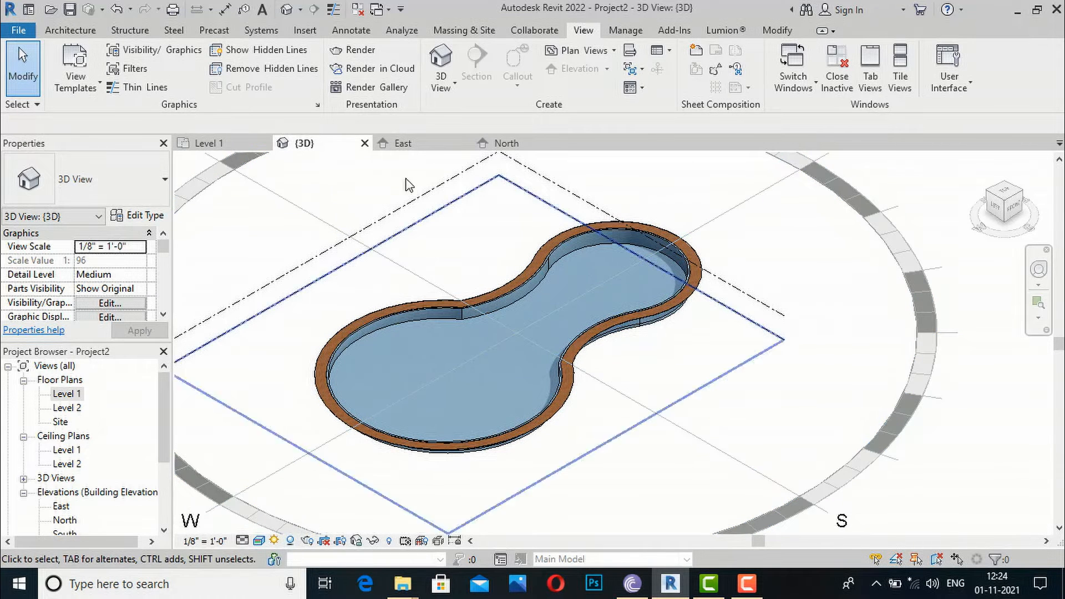
Step: Render the 3D view at Medium quality
left_click(309, 542)
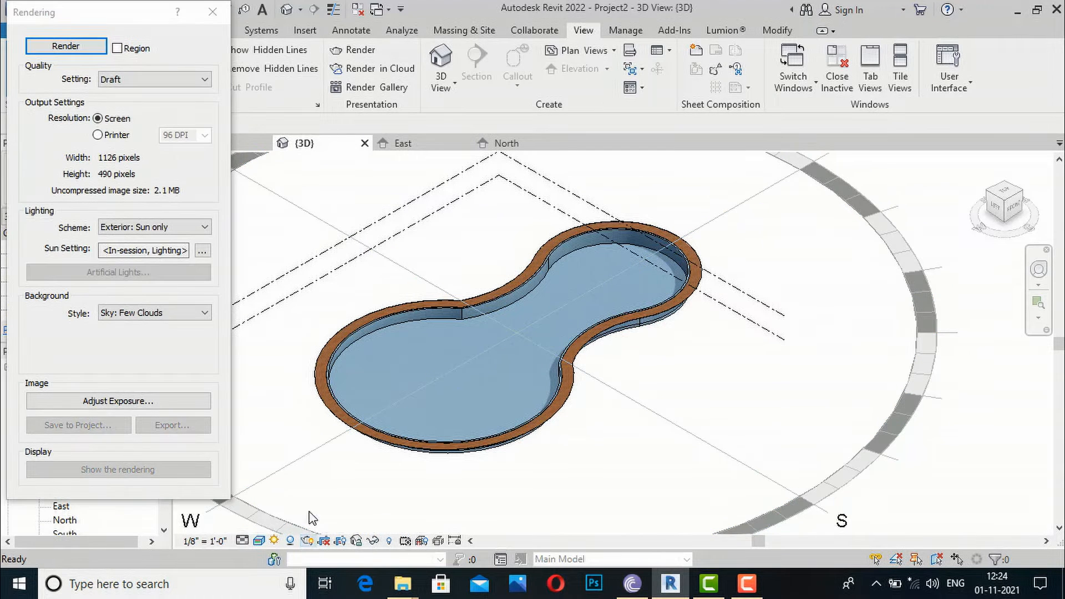
left_click(126, 80)
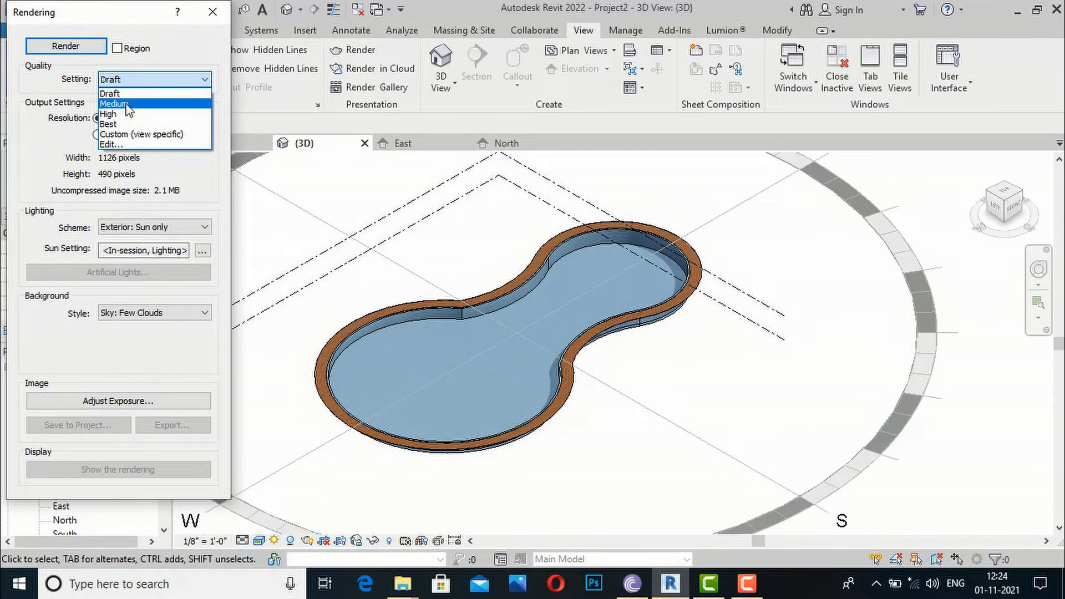
left_click(127, 106)
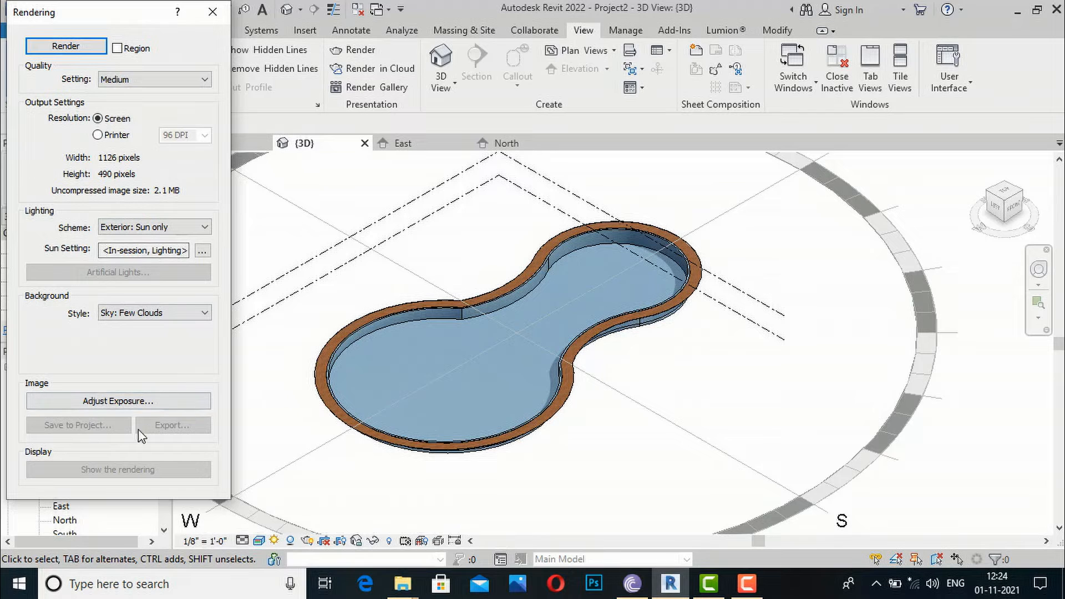
left_click(74, 52)
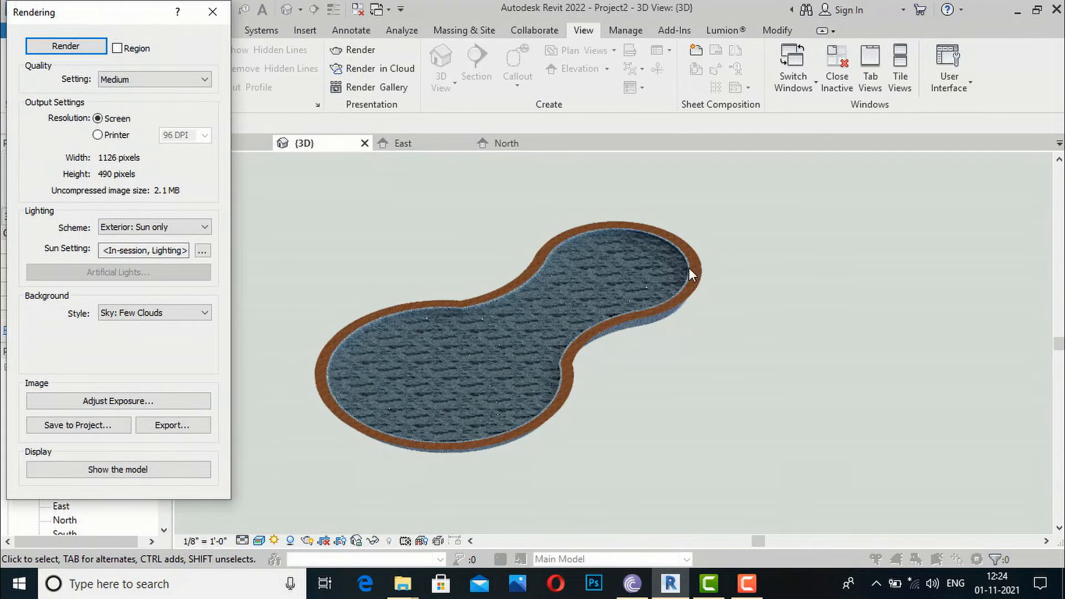
Step: Close the rendering settings and turn off the sun path in the 3D view
left_click(212, 11)
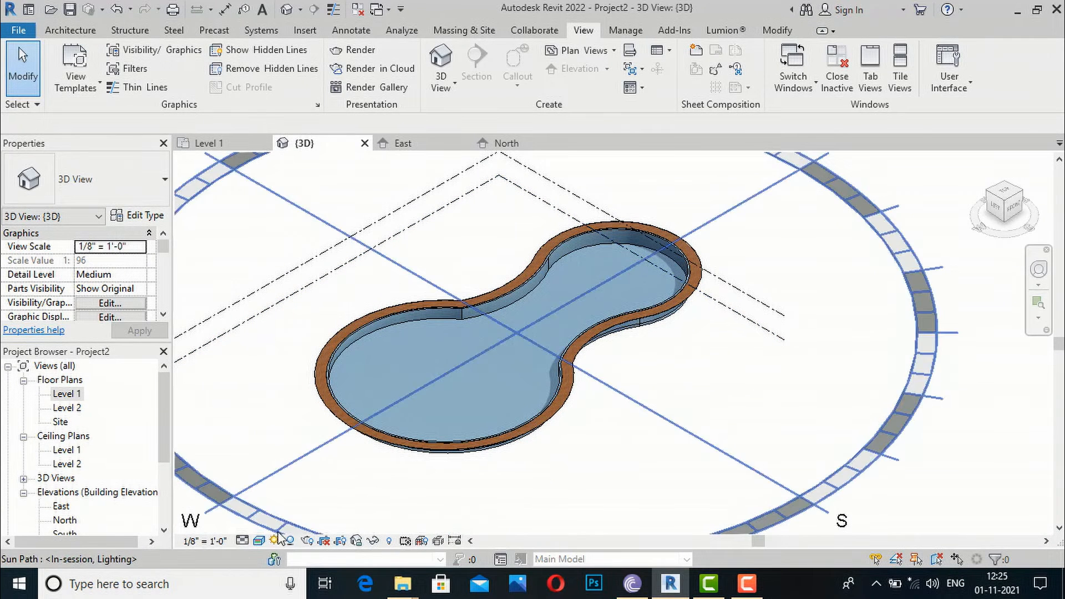
left_click(275, 540)
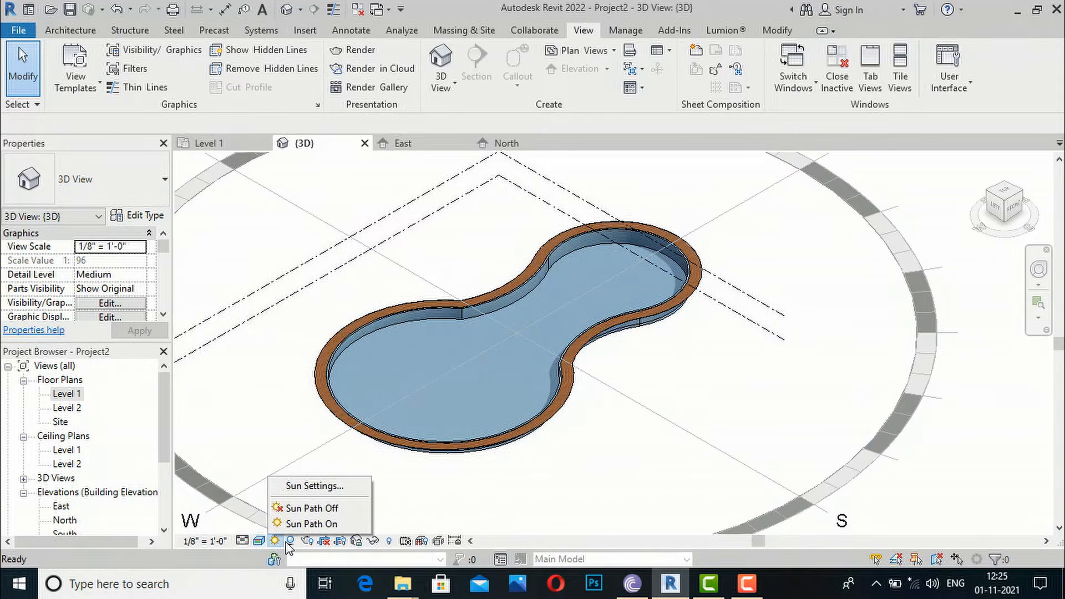
left_click(301, 512)
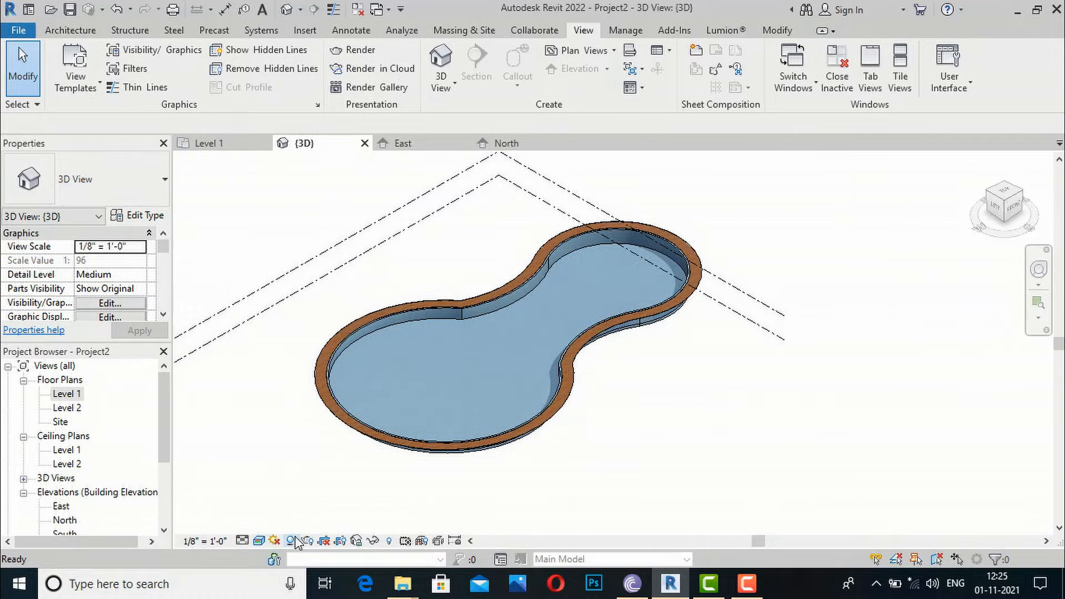
Step: Export the 3D model with the Lumion exporter as a COLLADA file named swimming pool in the Downloads folder
left_click(722, 30)
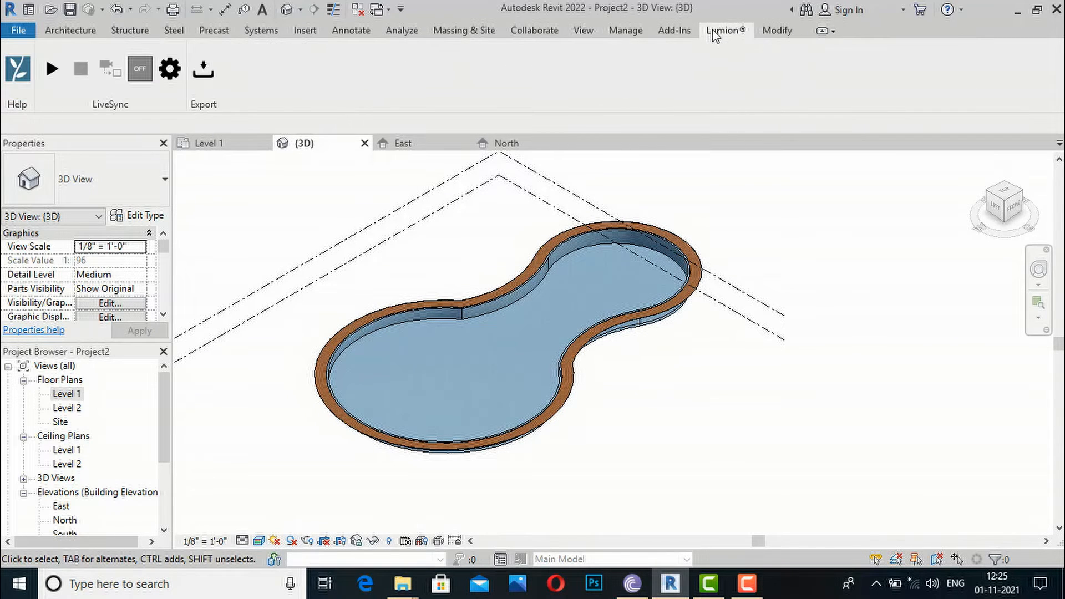
left_click(203, 69)
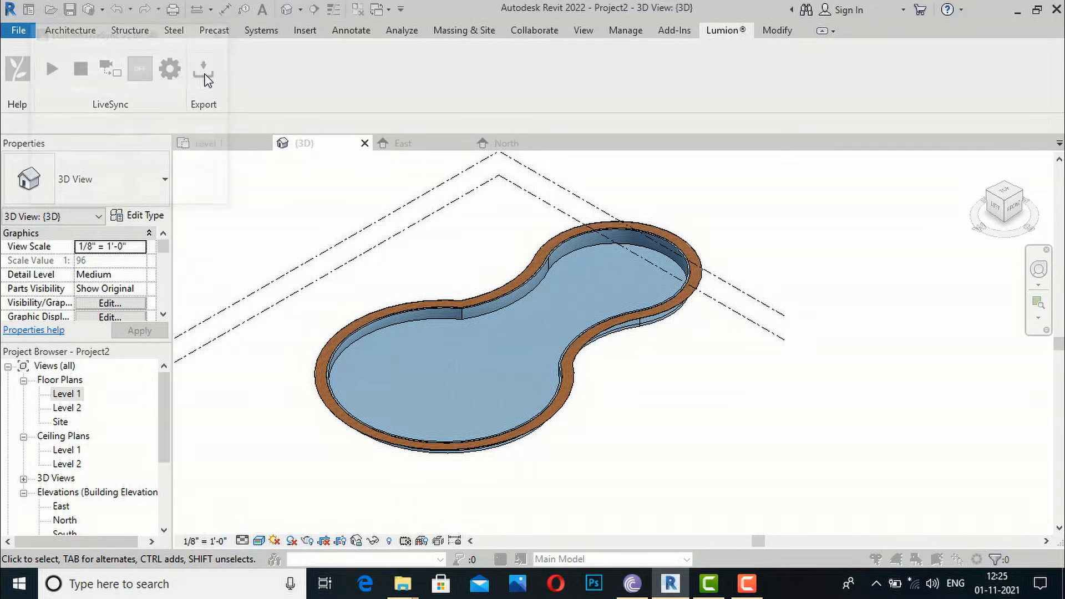
left_click(87, 188)
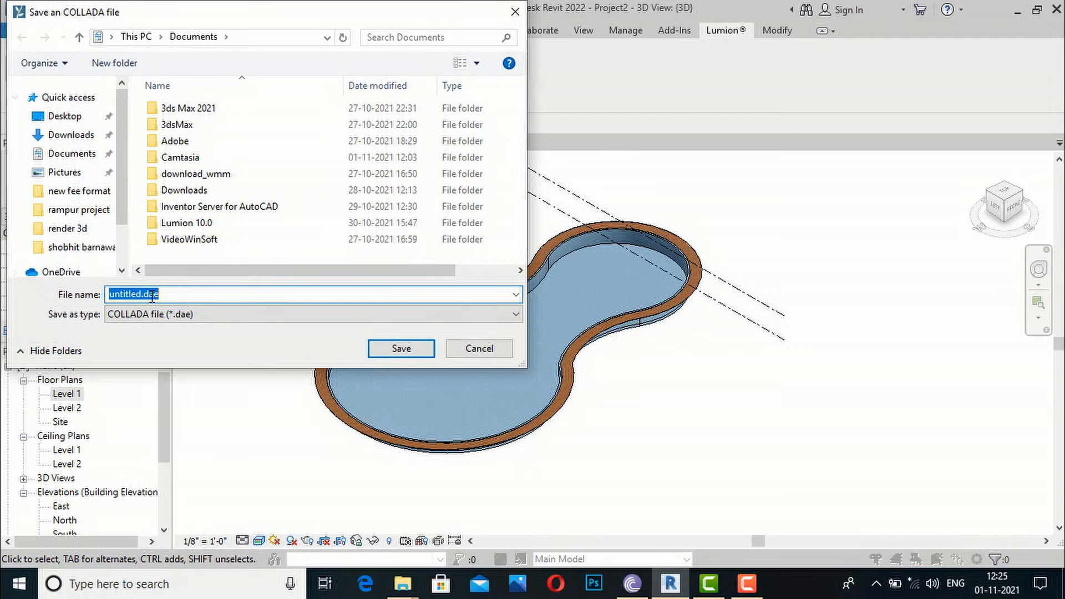
left_click(69, 135)
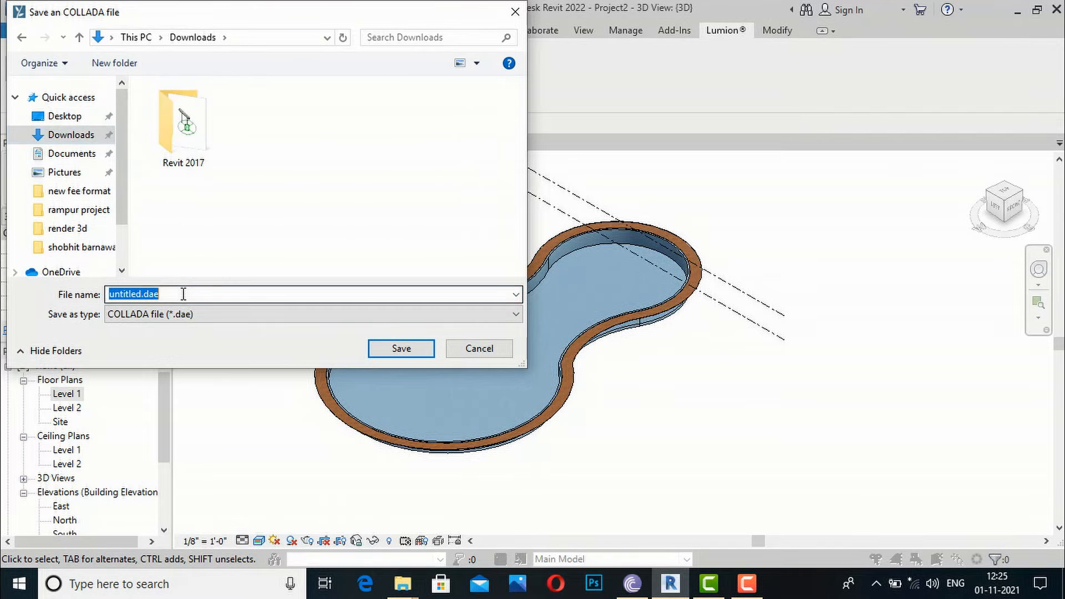
type("swimming pool")
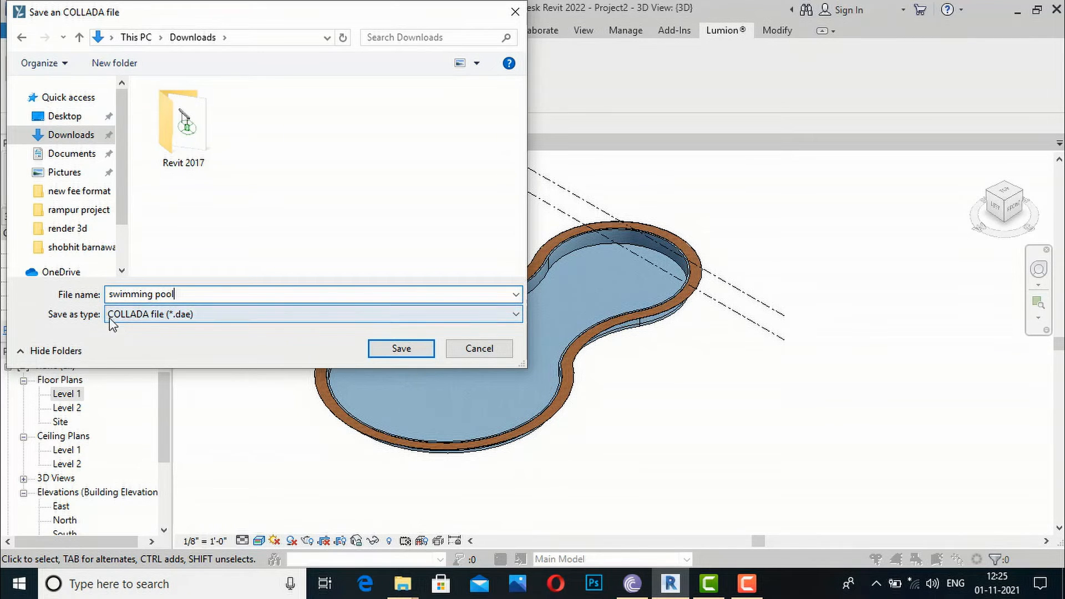
left_click(413, 349)
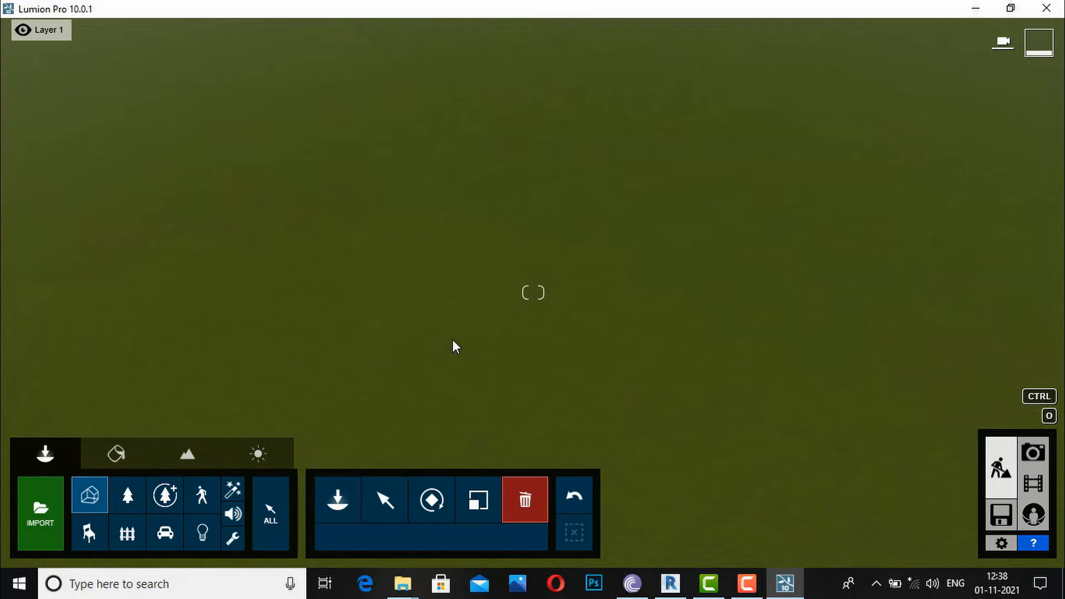
Step: In Lumion, import swimming pool.dae under the model name swimming pool 12 with animations and edges/lines off
right_click(452, 341)
right_click_drag(452, 340, 450, 310)
left_click(36, 515)
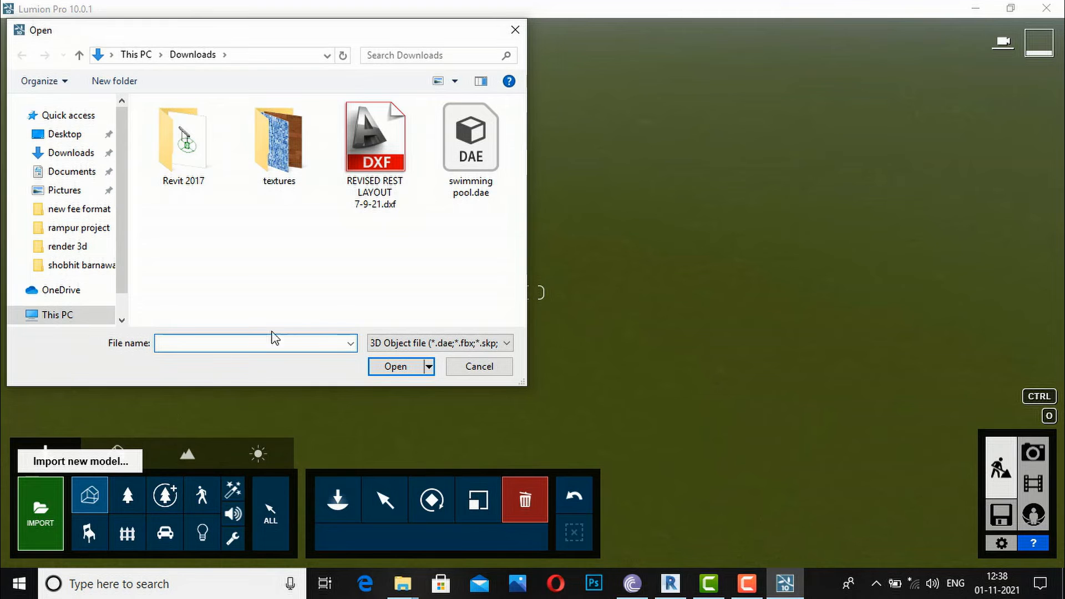
left_click(458, 184)
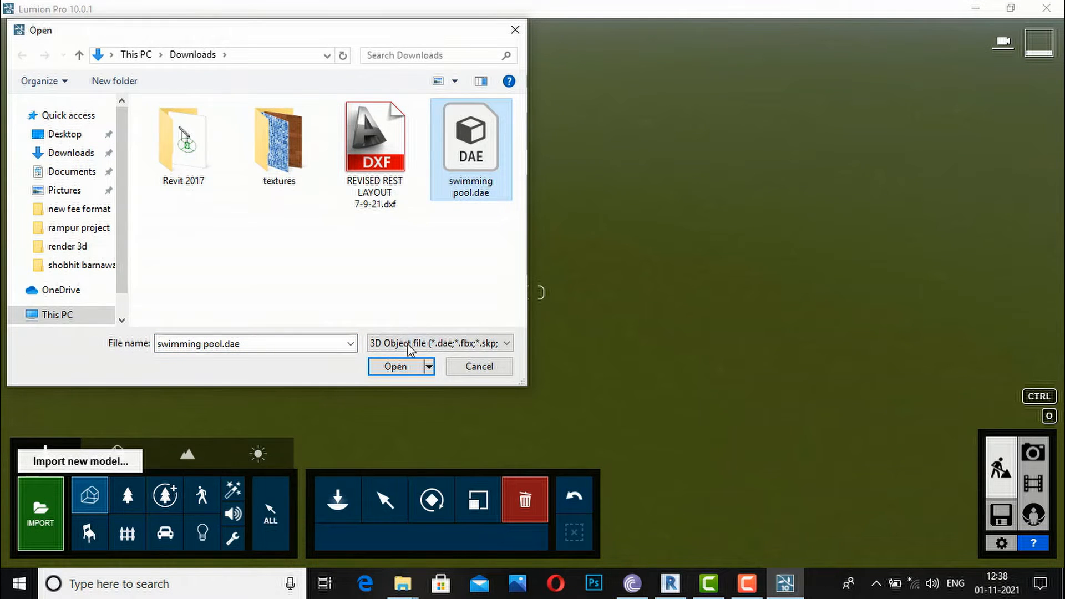
left_click(395, 368)
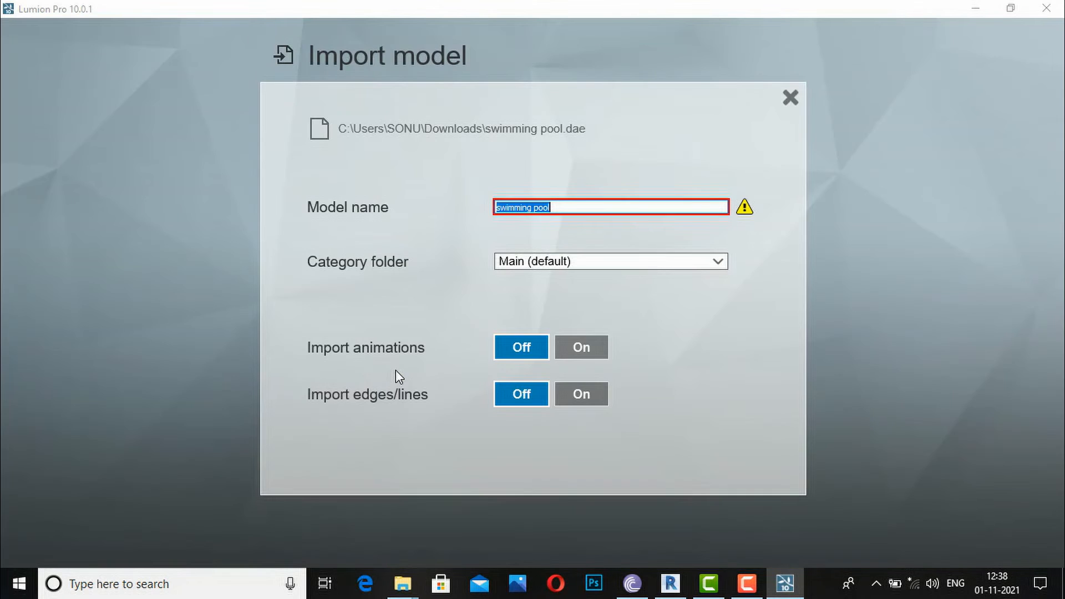
left_click(572, 212)
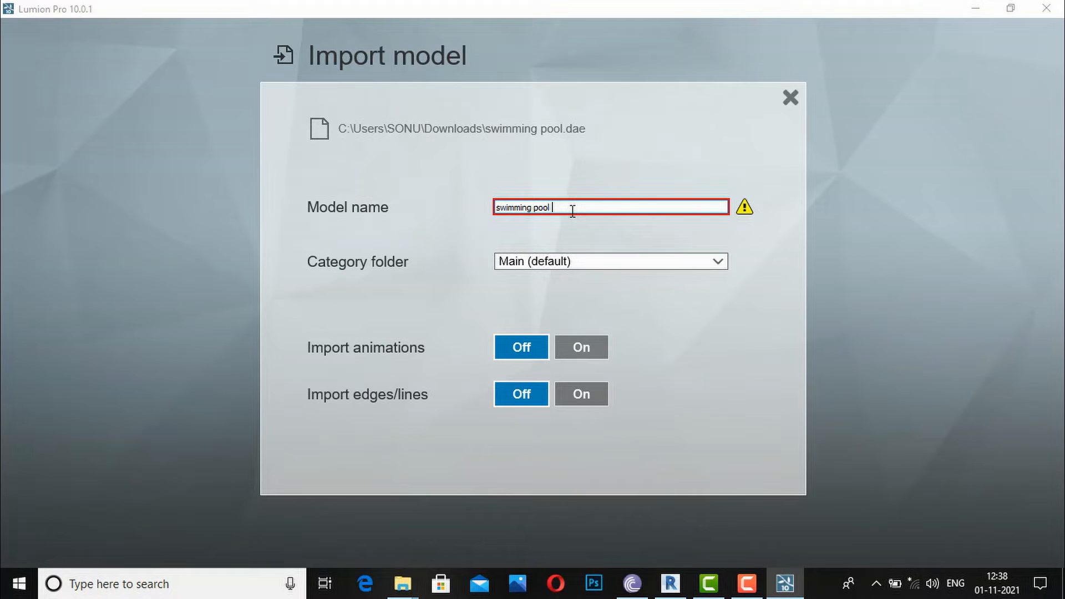
type("12")
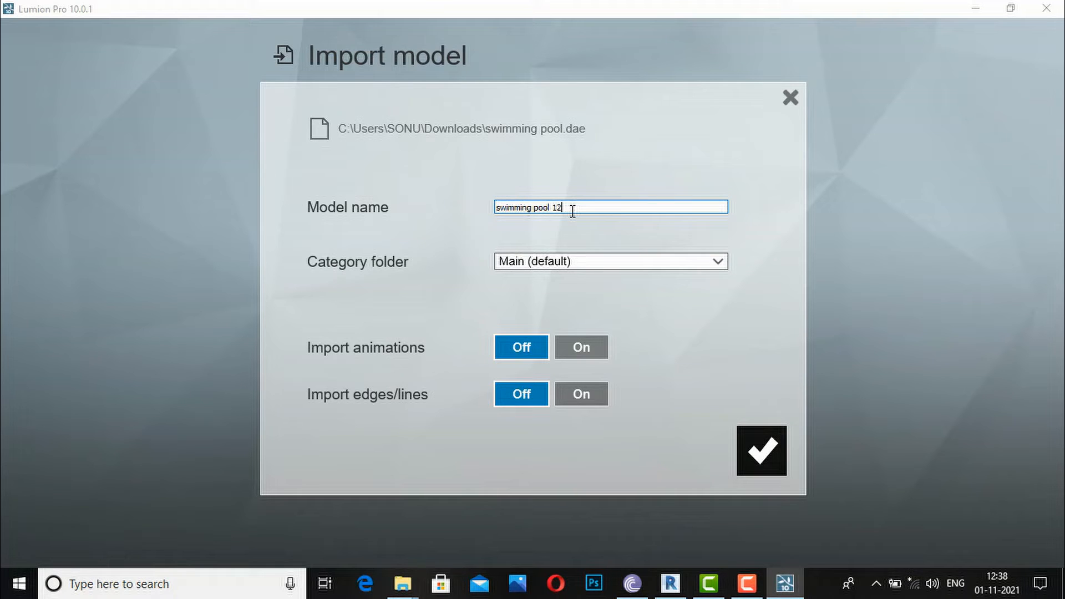
left_click(760, 454)
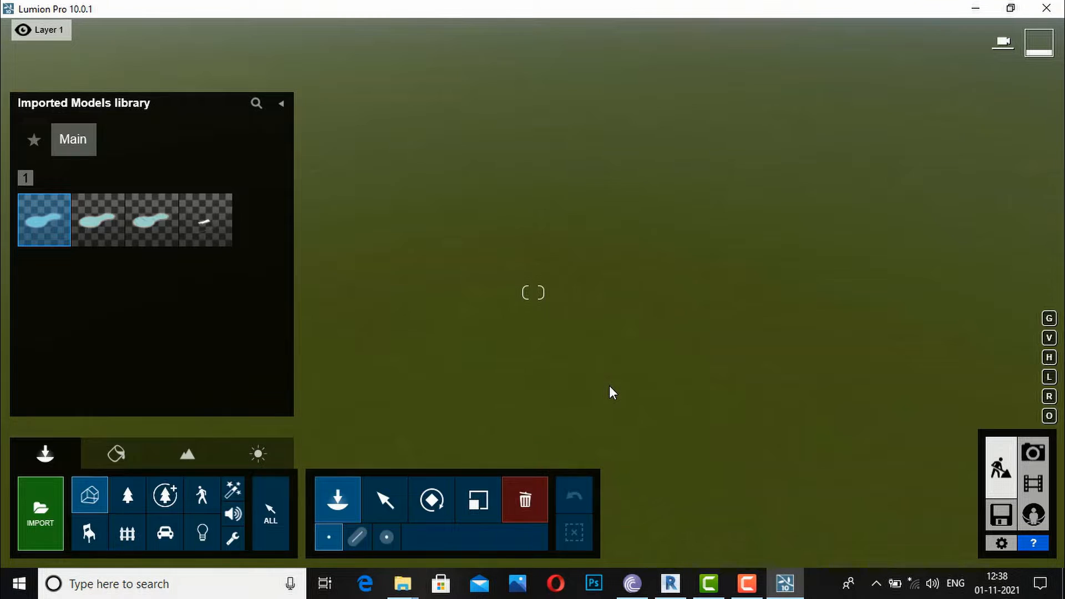
Step: Place one copy of the imported pool model on the grass terrain and end placement
left_click(609, 384)
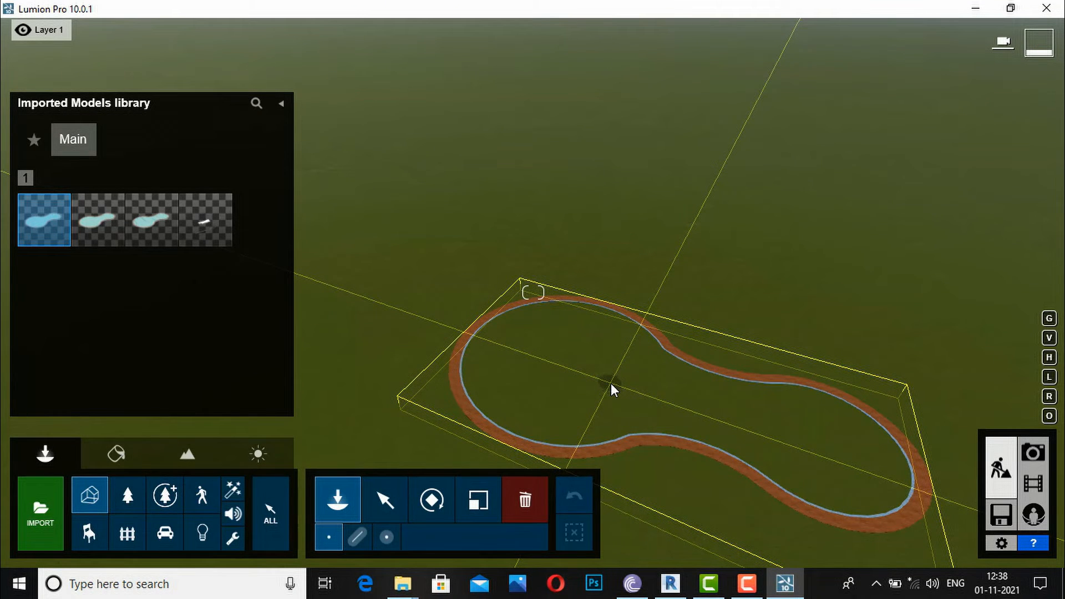
left_click_drag(617, 378, 546, 361)
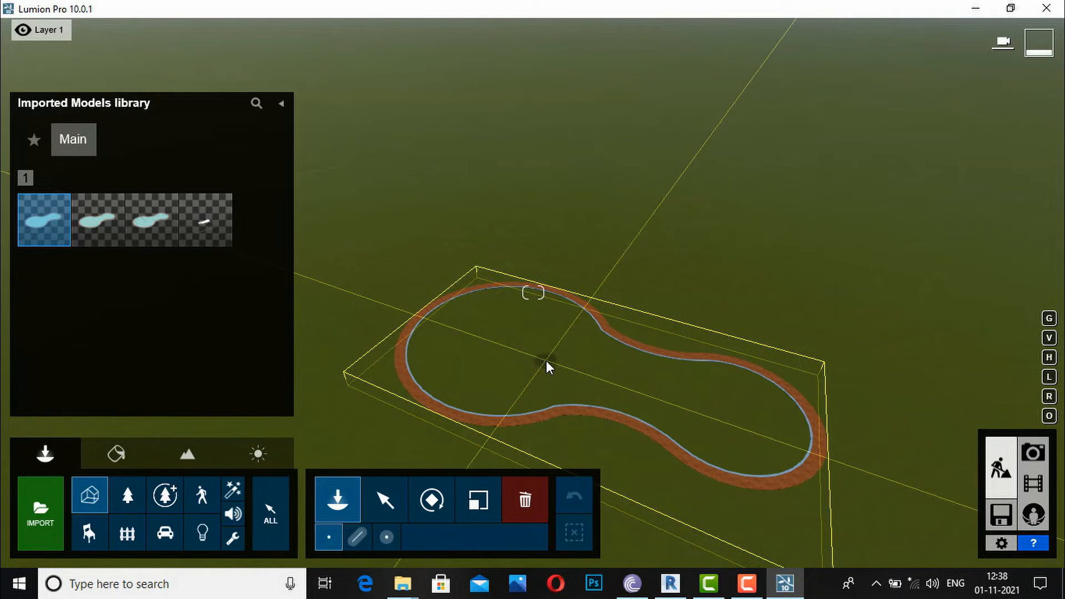
left_click(647, 276)
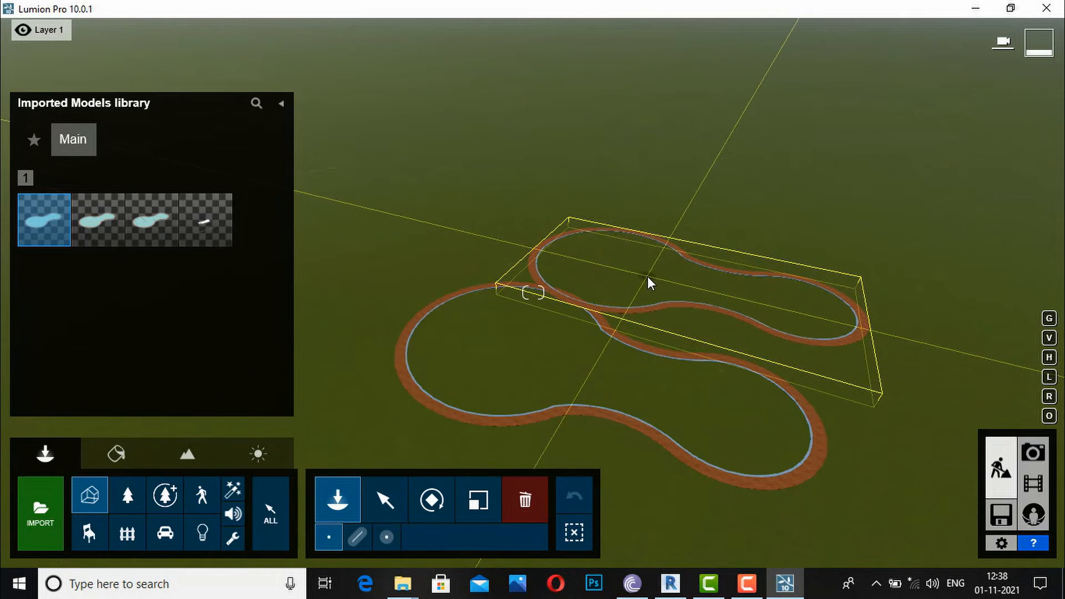
key("Escape")
Step: View the placed pool from above, close enough to see its whole outline
mouse_move(432, 362)
right_mouse_down()
mouse_move(431, 388)
mouse_move(436, 359)
right_mouse_up()
key("a")
key("a")
right_click_drag(459, 330, 452, 294)
key("w")
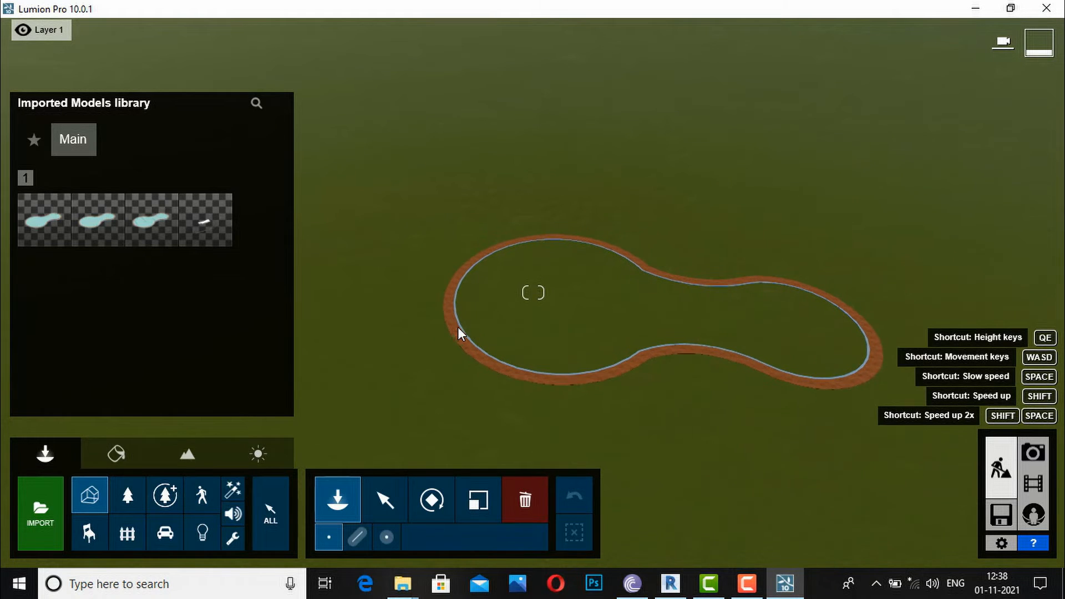
key("w")
right_click_drag(464, 312, 468, 312)
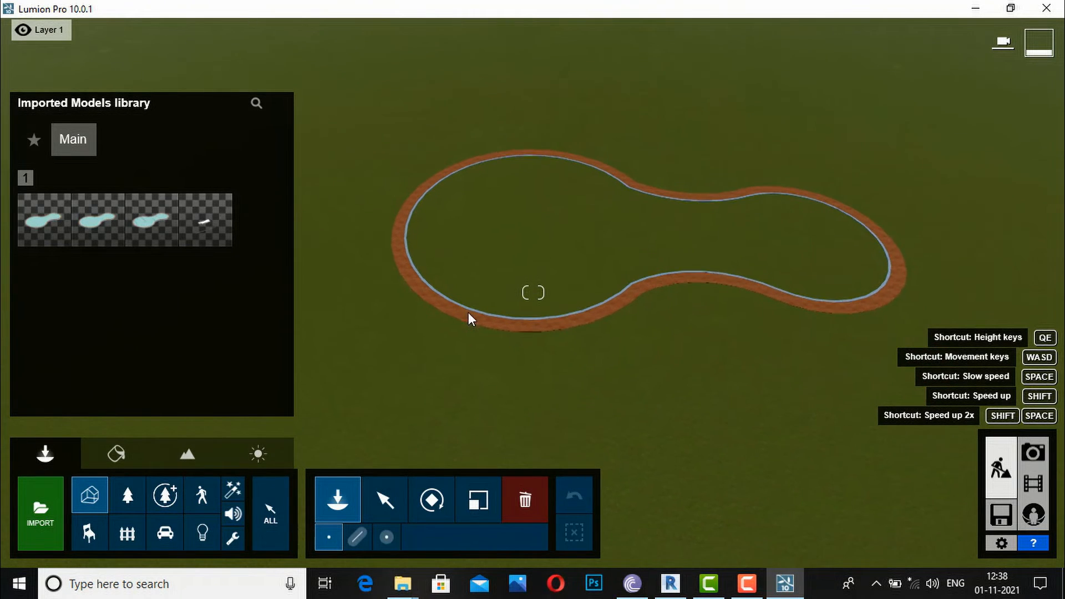
key("a")
key("q")
right_click_drag(506, 243, 507, 248)
key("q")
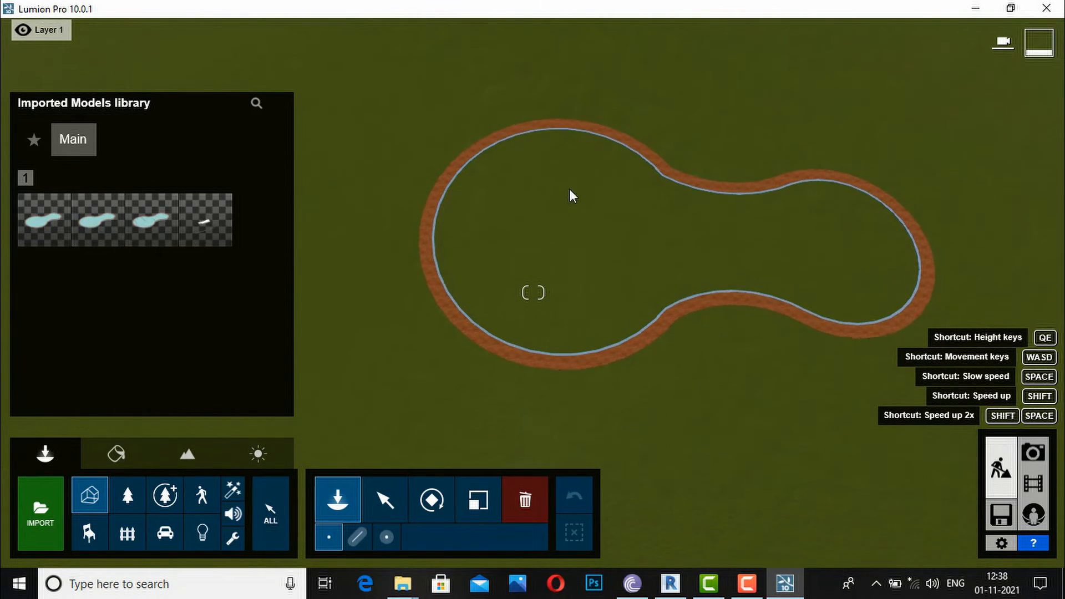
key("w")
key("s")
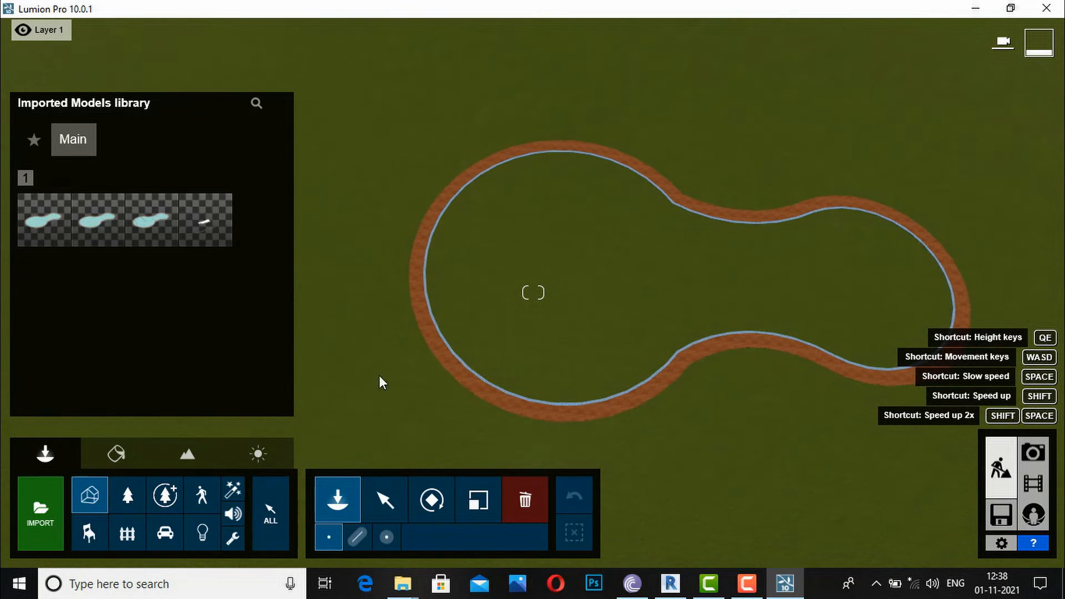
Step: Lower the terrain across the whole area inside the pool outline, using a smaller brush size
left_click(183, 462)
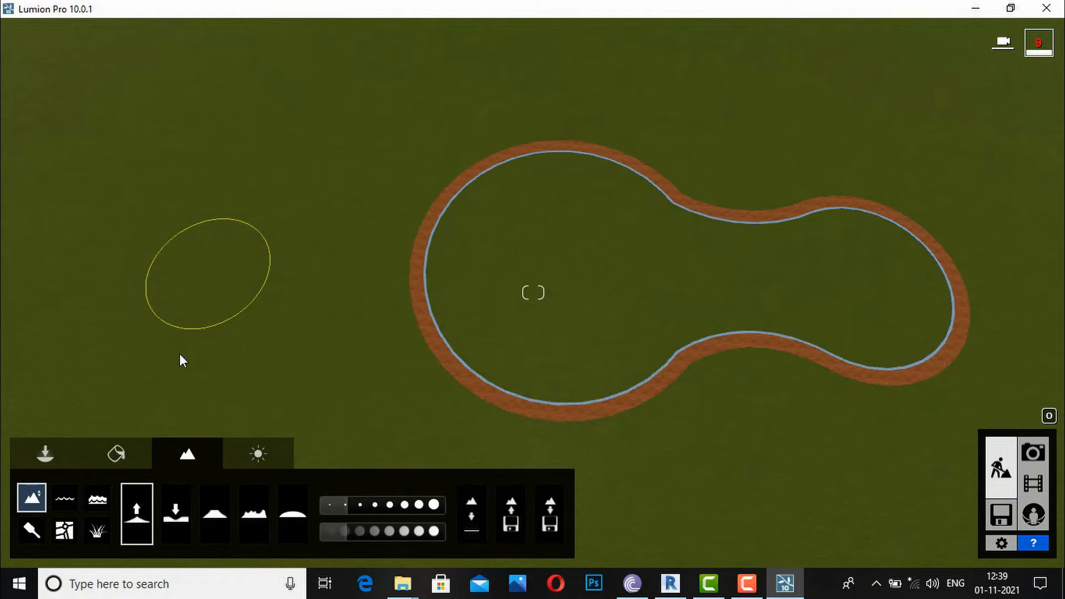
left_click(173, 510)
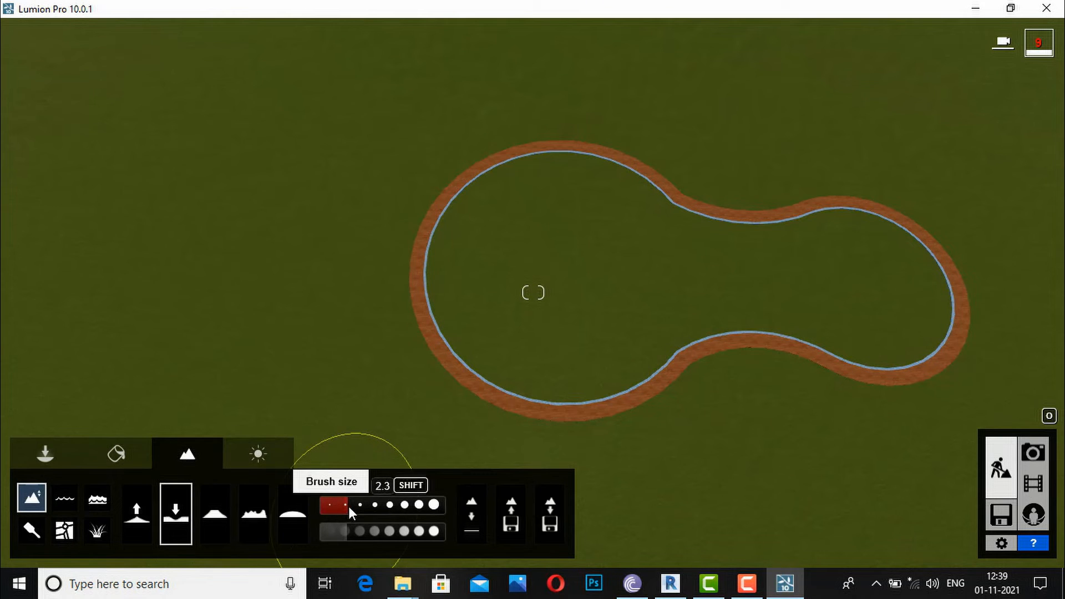
left_click(328, 505)
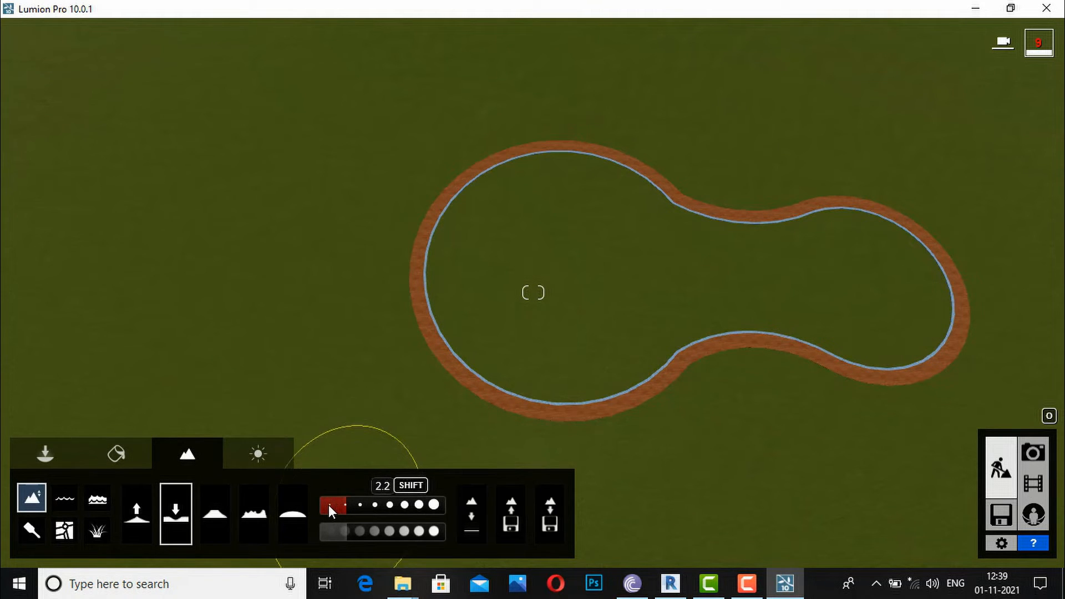
mouse_move(332, 504)
left_mouse_down()
mouse_move(348, 510)
mouse_move(332, 501)
left_mouse_up()
mouse_move(540, 270)
left_mouse_down()
mouse_move(527, 254)
mouse_move(537, 244)
mouse_move(587, 235)
mouse_move(591, 263)
mouse_move(551, 296)
mouse_move(509, 275)
mouse_move(502, 234)
mouse_move(551, 194)
mouse_move(595, 197)
mouse_move(640, 254)
mouse_move(718, 267)
mouse_move(836, 255)
mouse_move(885, 267)
mouse_move(902, 305)
mouse_move(889, 324)
mouse_move(825, 303)
mouse_move(701, 297)
mouse_move(620, 315)
mouse_move(591, 347)
mouse_move(549, 357)
mouse_move(729, 271)
mouse_move(706, 328)
mouse_move(599, 357)
mouse_move(549, 386)
mouse_move(603, 373)
mouse_move(684, 321)
mouse_move(809, 329)
mouse_move(874, 350)
mouse_move(888, 349)
mouse_move(888, 325)
mouse_move(833, 252)
mouse_move(746, 263)
mouse_move(646, 225)
mouse_move(451, 249)
mouse_move(447, 310)
mouse_move(461, 331)
mouse_move(489, 356)
mouse_move(553, 377)
mouse_move(583, 374)
mouse_move(673, 321)
mouse_move(760, 319)
mouse_move(851, 347)
mouse_move(875, 345)
mouse_move(884, 316)
left_mouse_up()
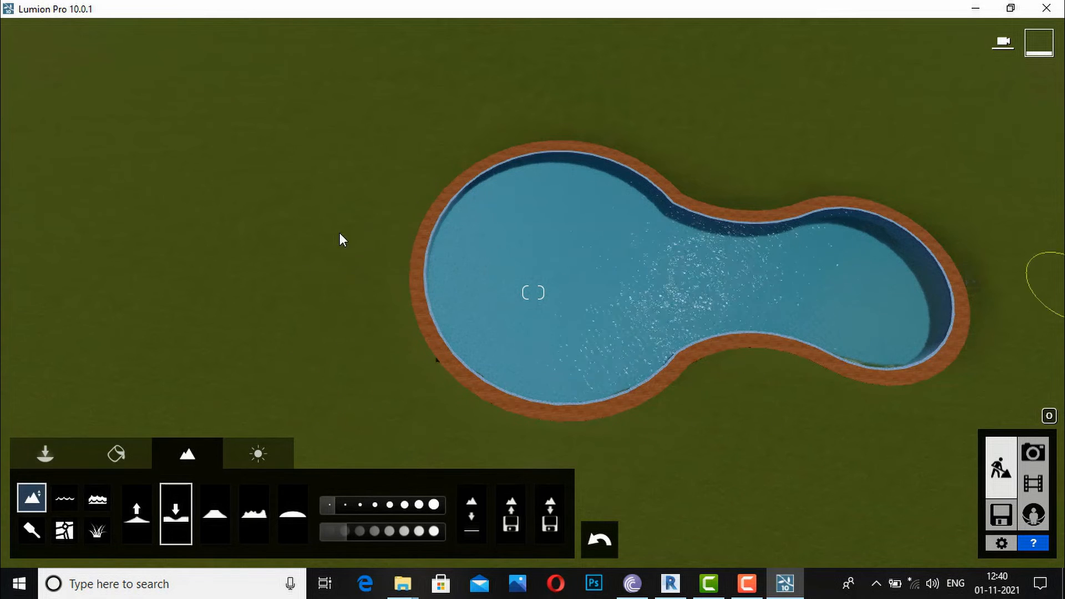
Step: Browse the material library for the pool's water surface and apply the Clear Pool water material
left_click(115, 454)
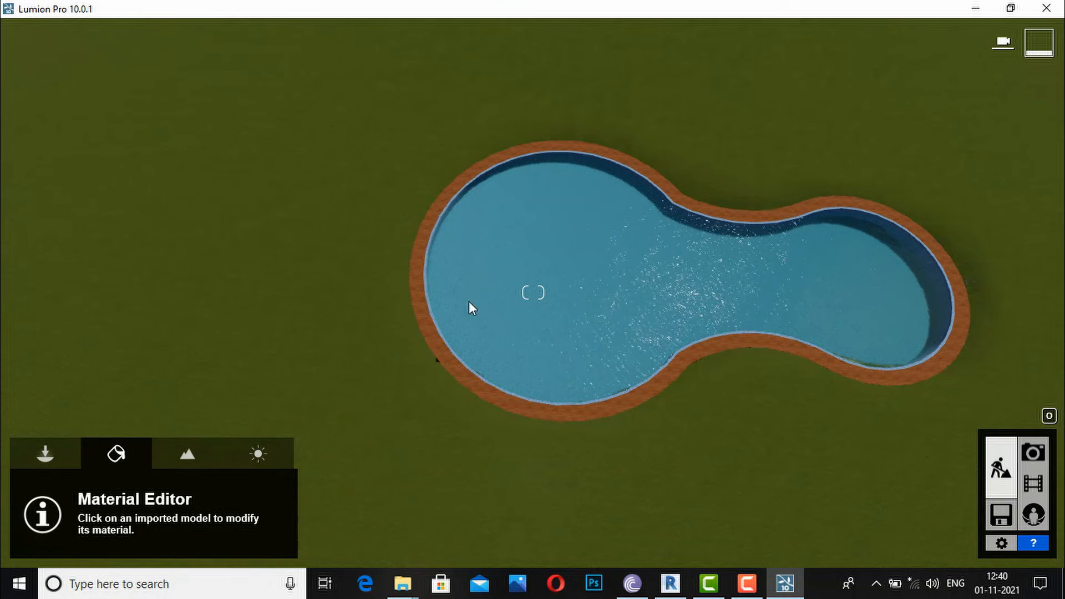
left_click(518, 273)
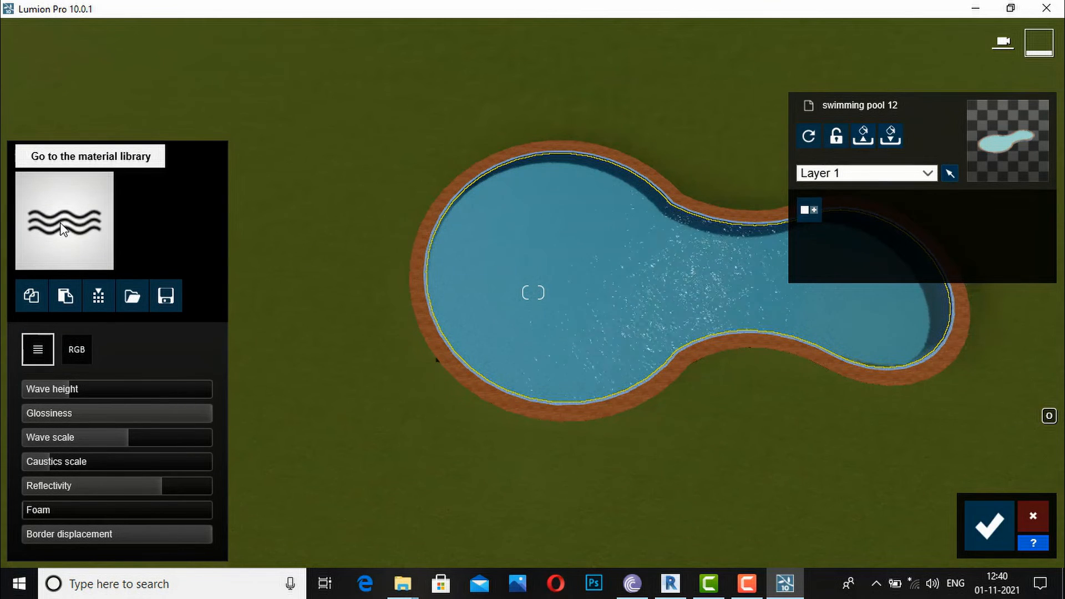
left_click(61, 228)
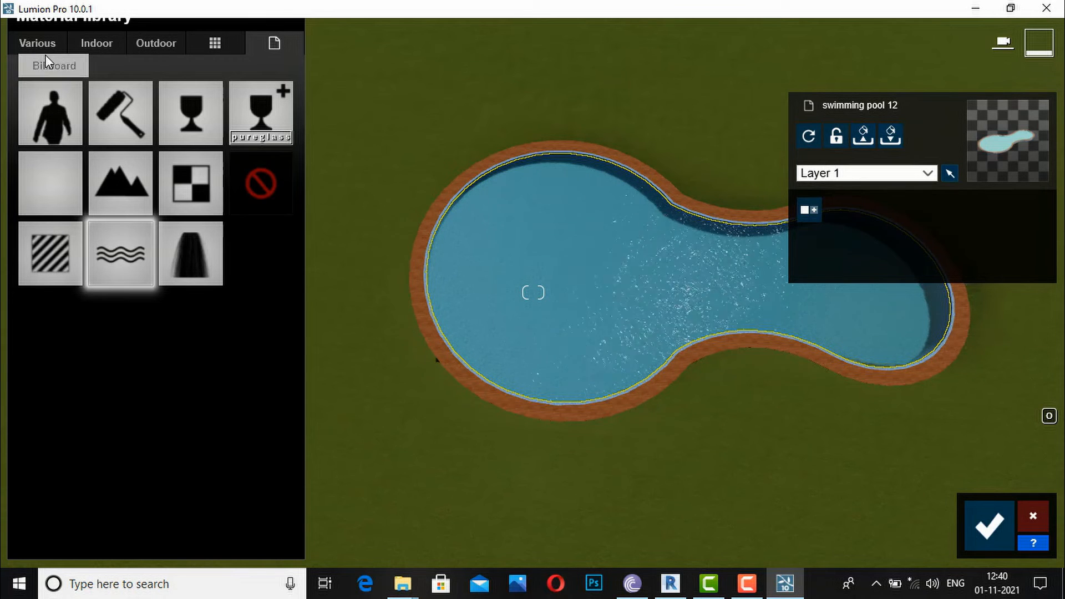
left_click(152, 42)
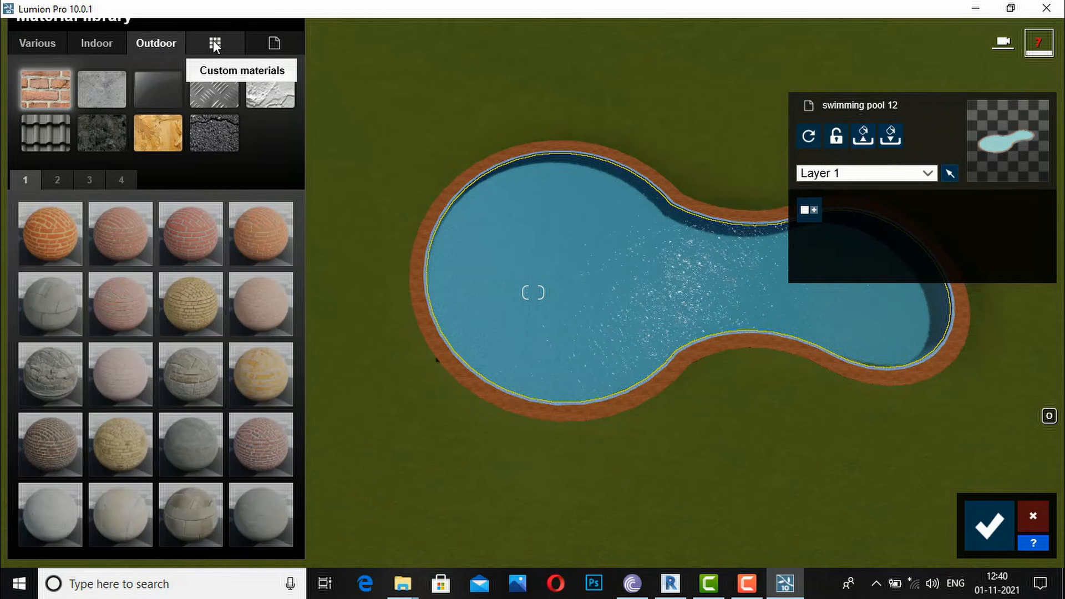
left_click(272, 44)
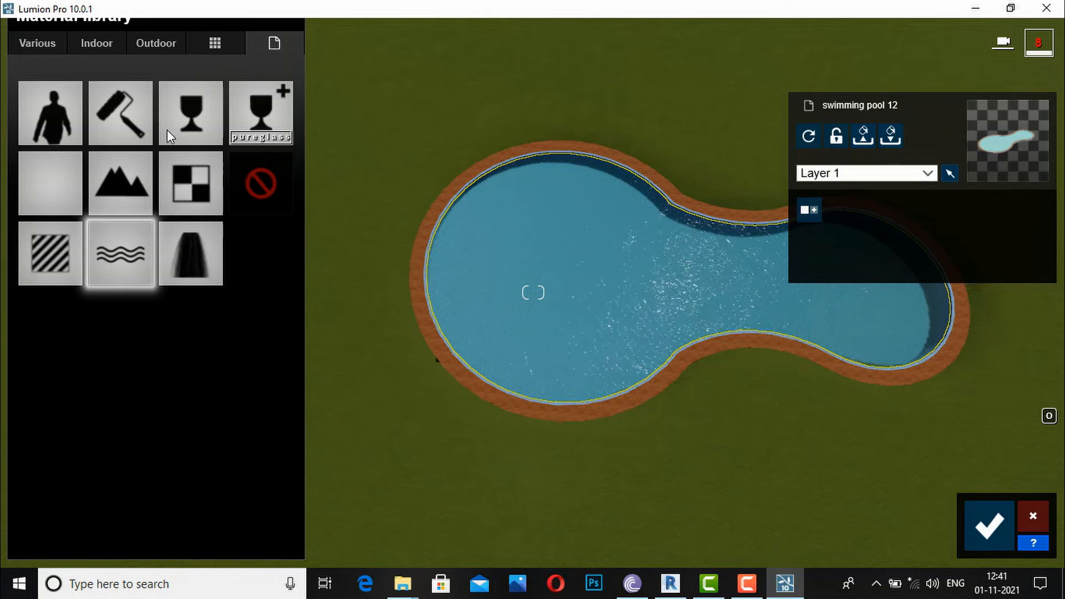
left_click(157, 45)
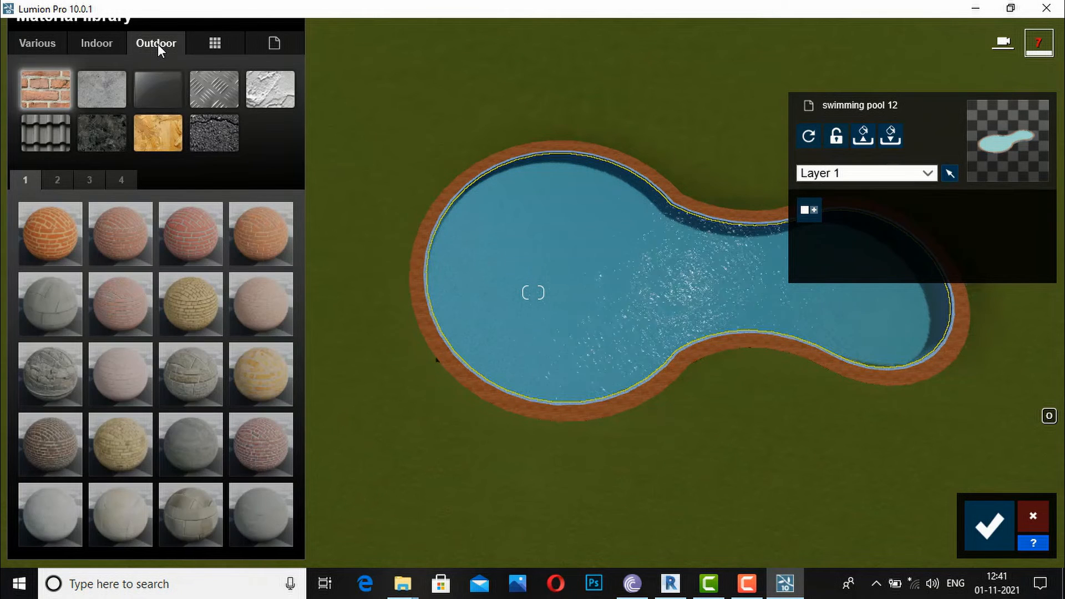
left_click(215, 42)
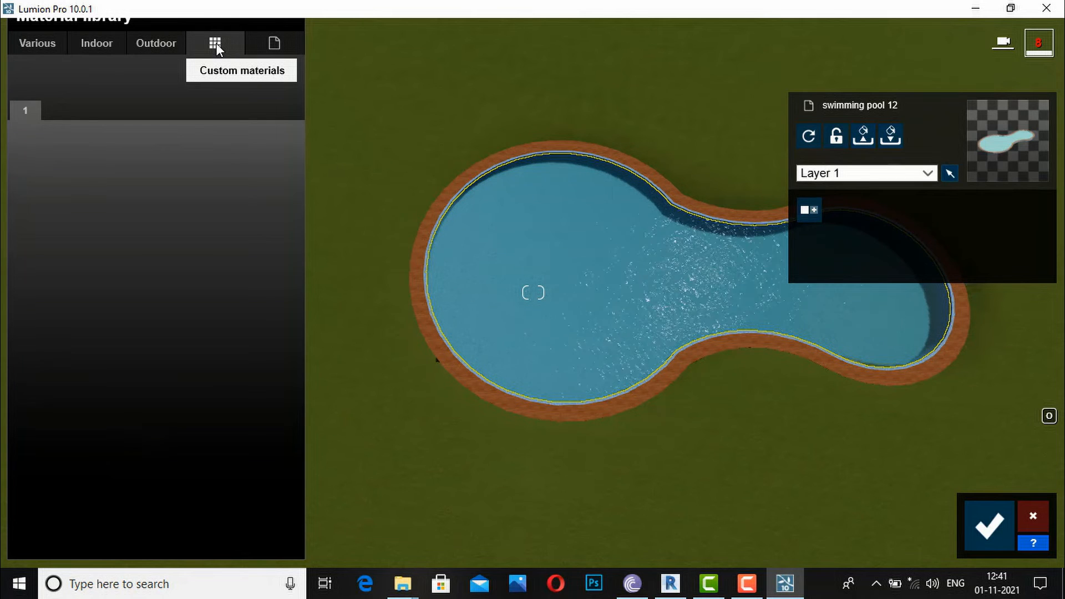
left_click(37, 42)
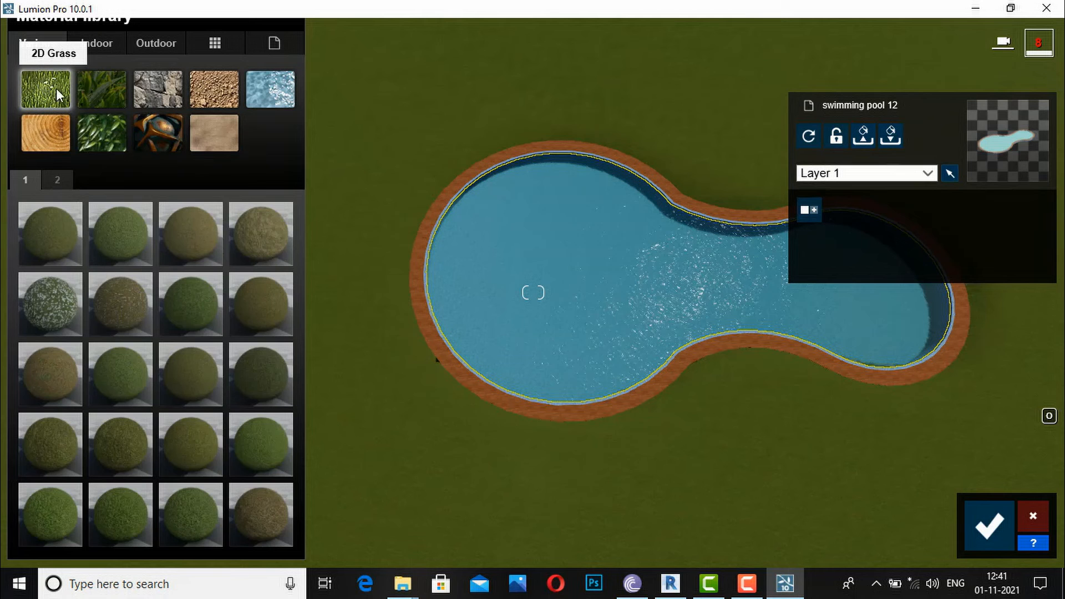
left_click(265, 89)
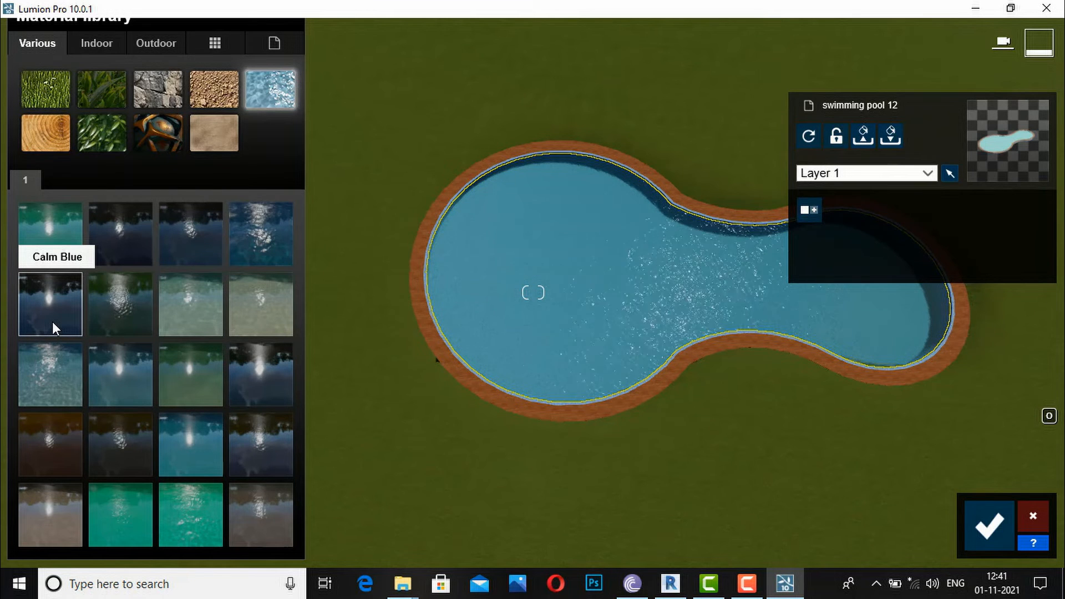
left_click(119, 376)
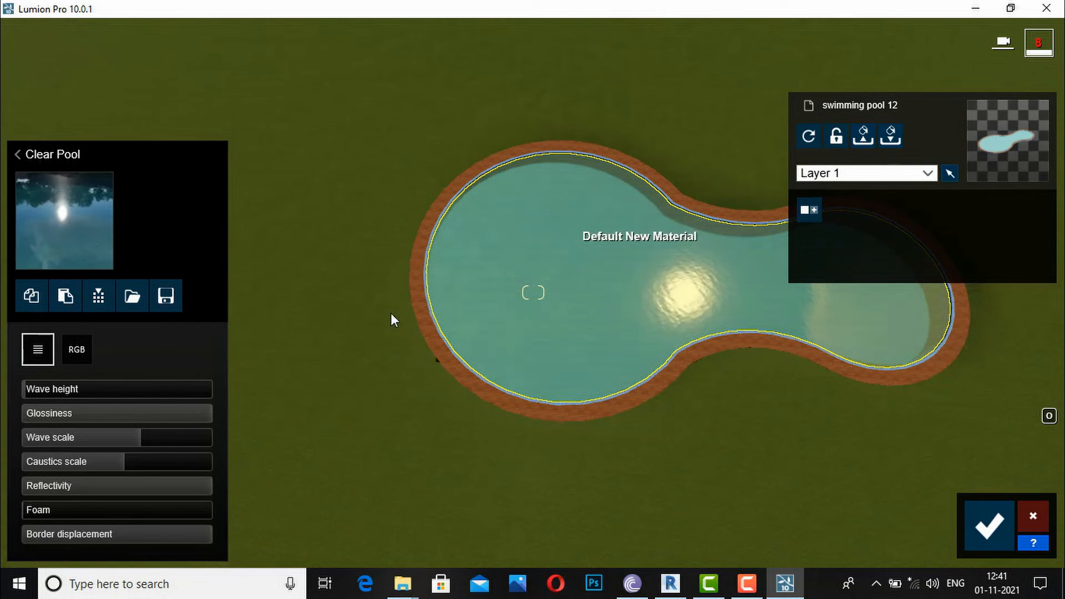
Step: Raise the Clear Pool material's wave height slightly and set its glossiness to 0.9
left_click_drag(32, 391, 48, 389)
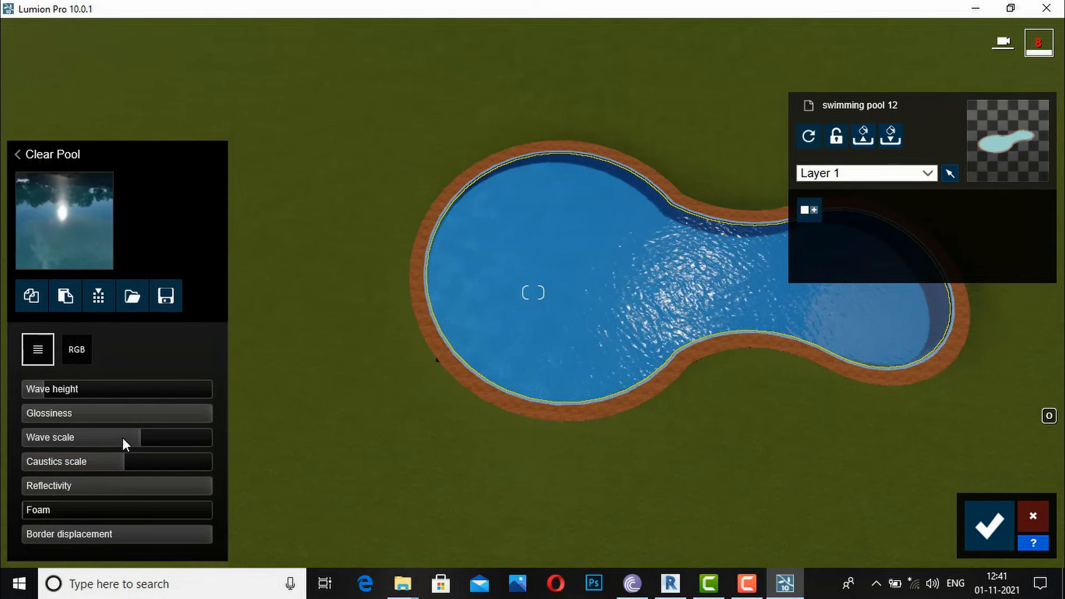
left_click_drag(178, 417, 152, 416)
left_click(155, 417)
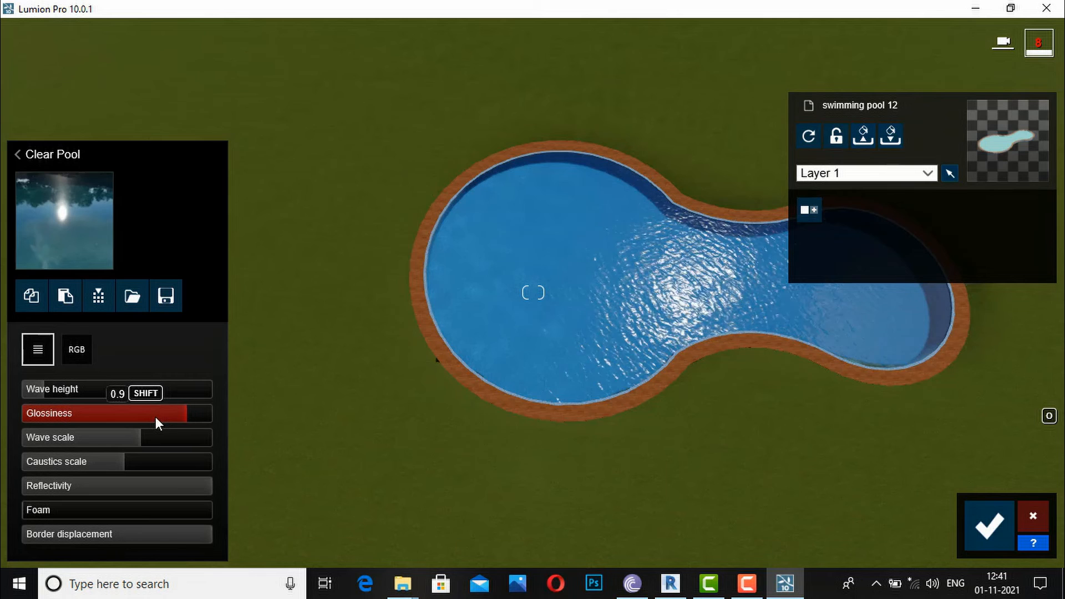
Step: Fine-tune the Clear Pool water to a glossiness of 0.9 and a wave scale of about 22.0, and save the material changes
left_click(180, 417)
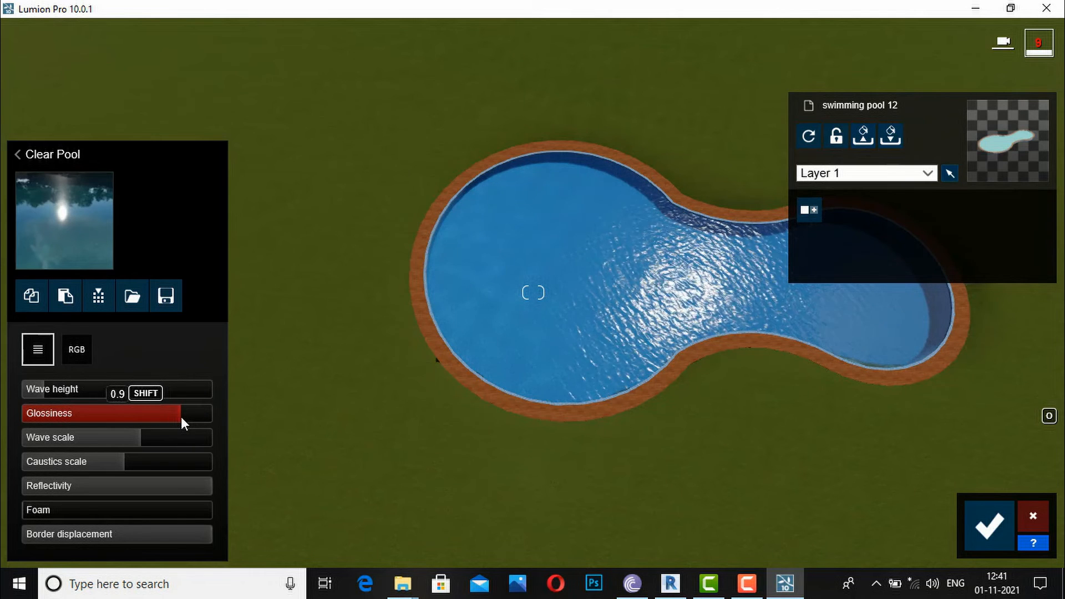
left_click(182, 435)
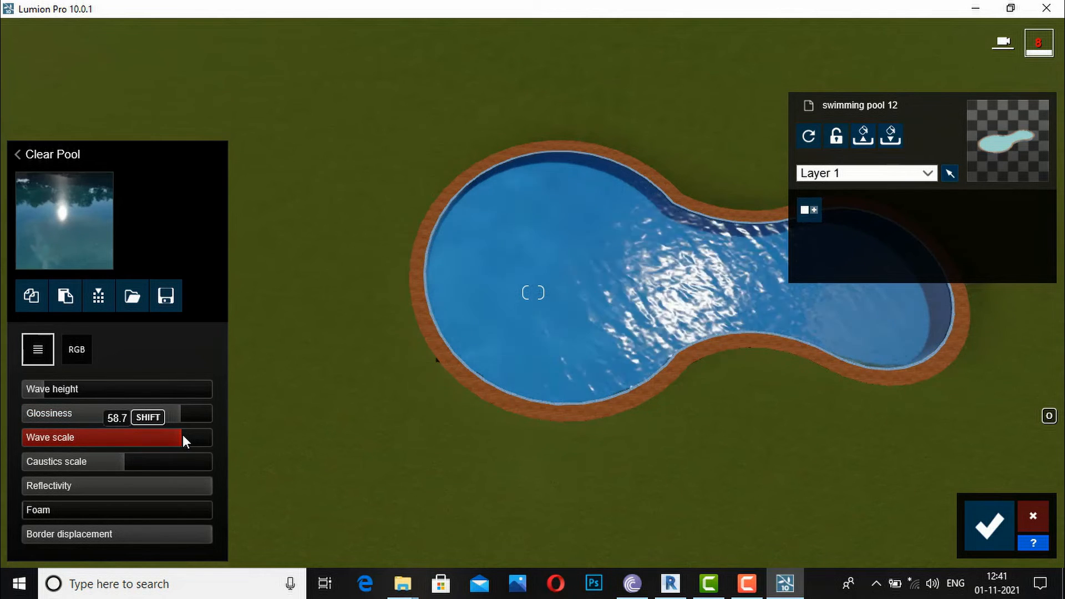
mouse_move(125, 438)
left_mouse_down()
mouse_move(116, 440)
mouse_move(137, 442)
left_mouse_up()
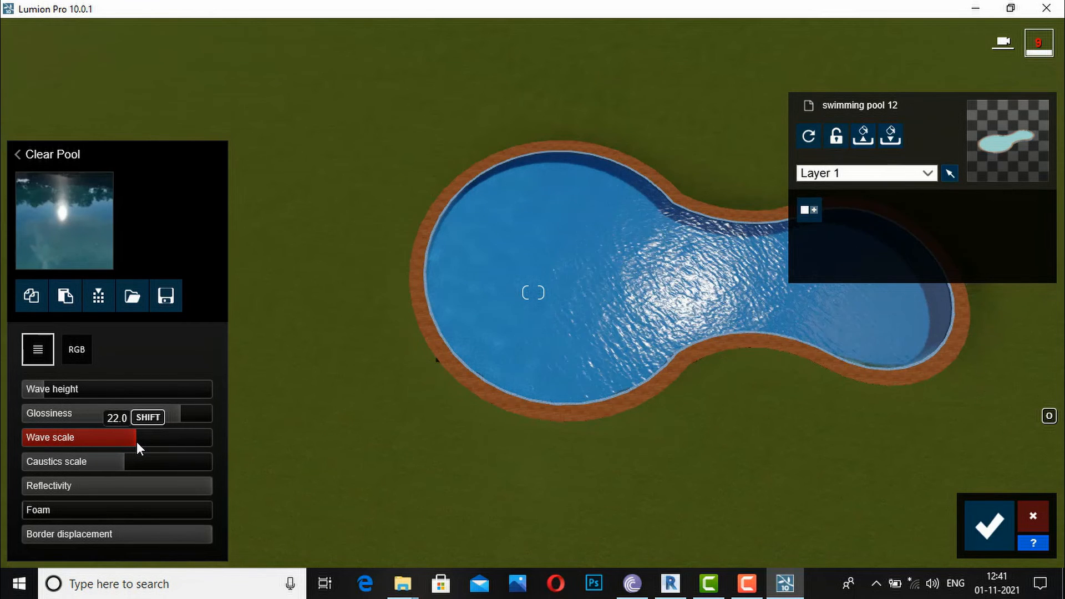
left_click(994, 527)
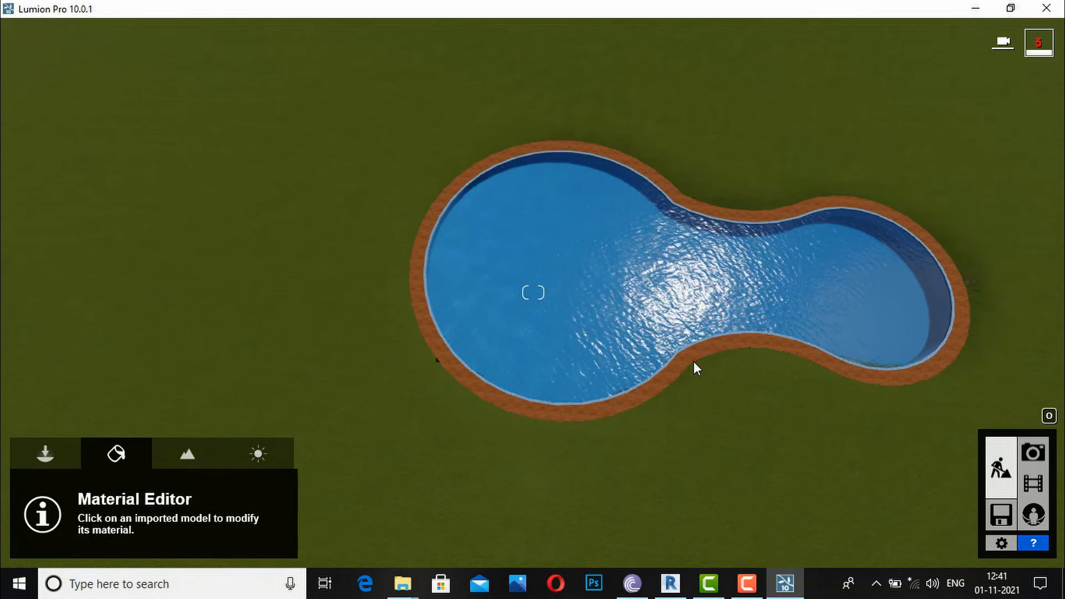
Step: Apply the outdoor stone material Polii CityStreet Sidewalk 004 2k to the pool deck and save the material changes
left_click(692, 359)
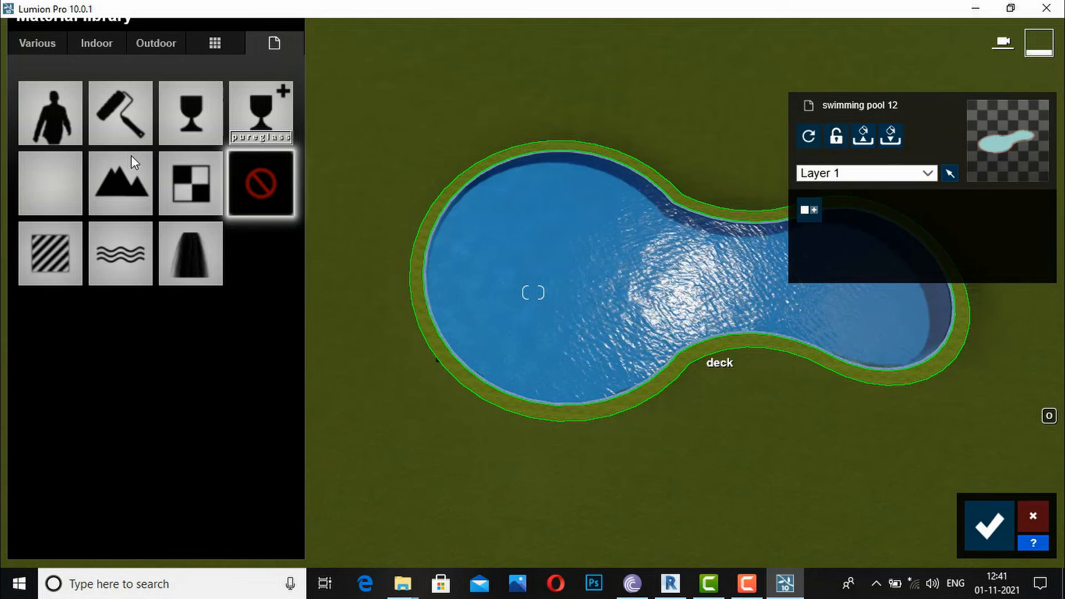
left_click(147, 42)
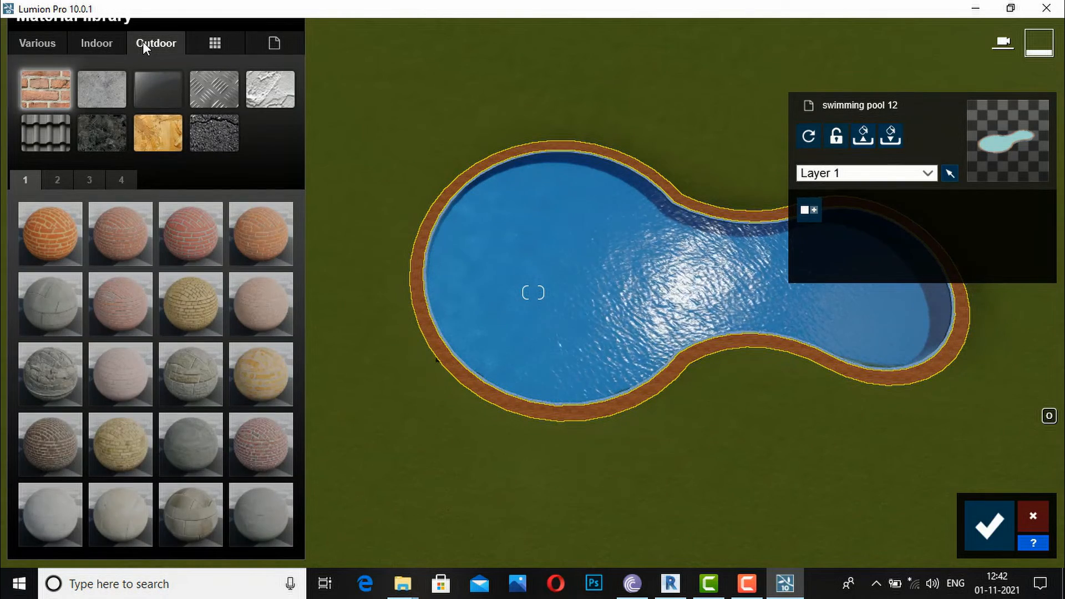
left_click(104, 123)
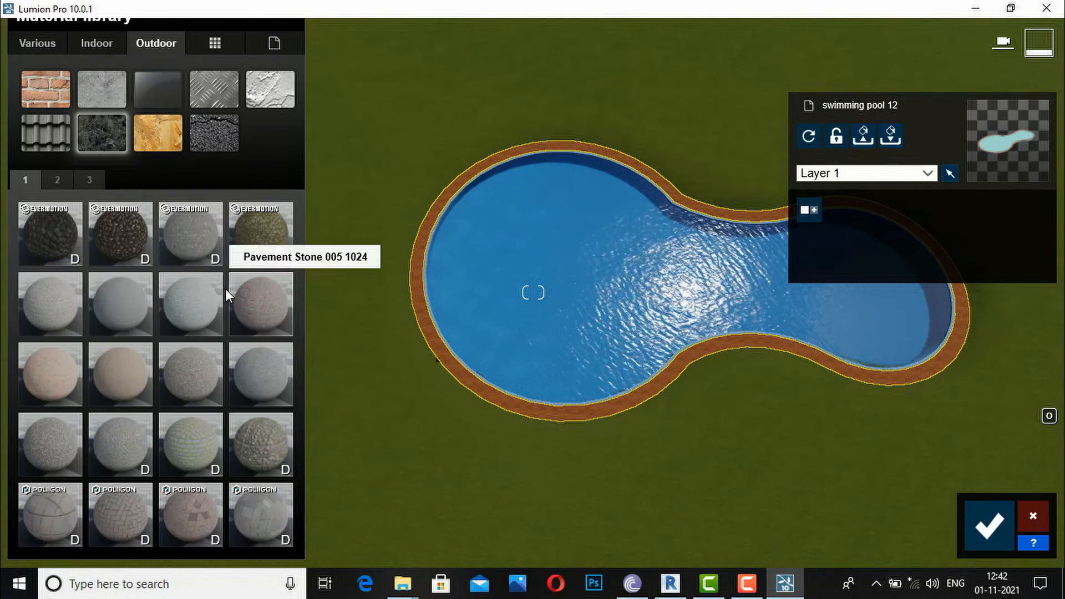
left_click(275, 524)
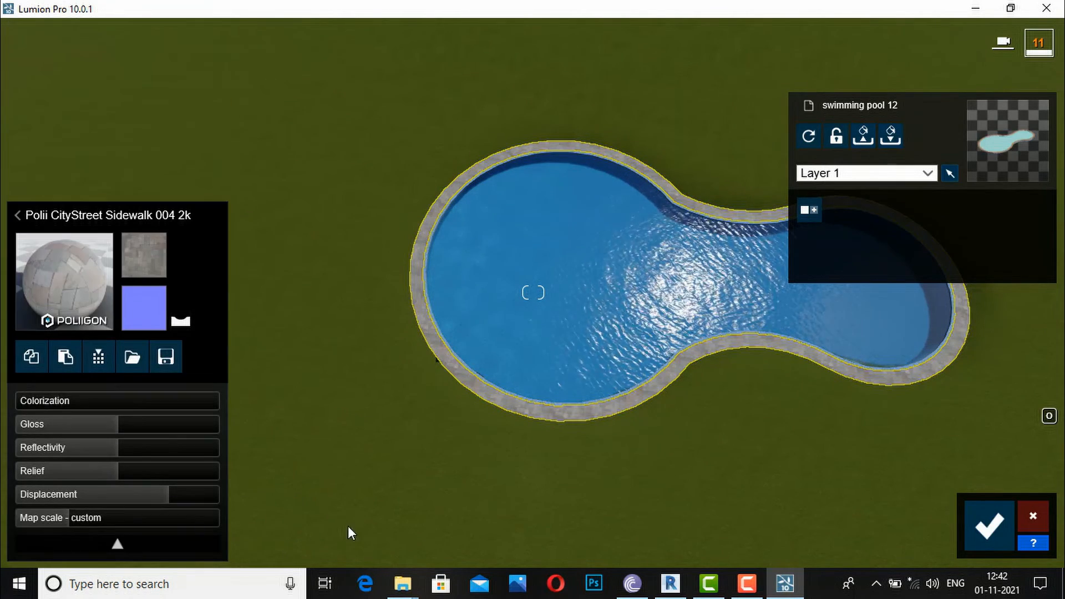
left_click(992, 531)
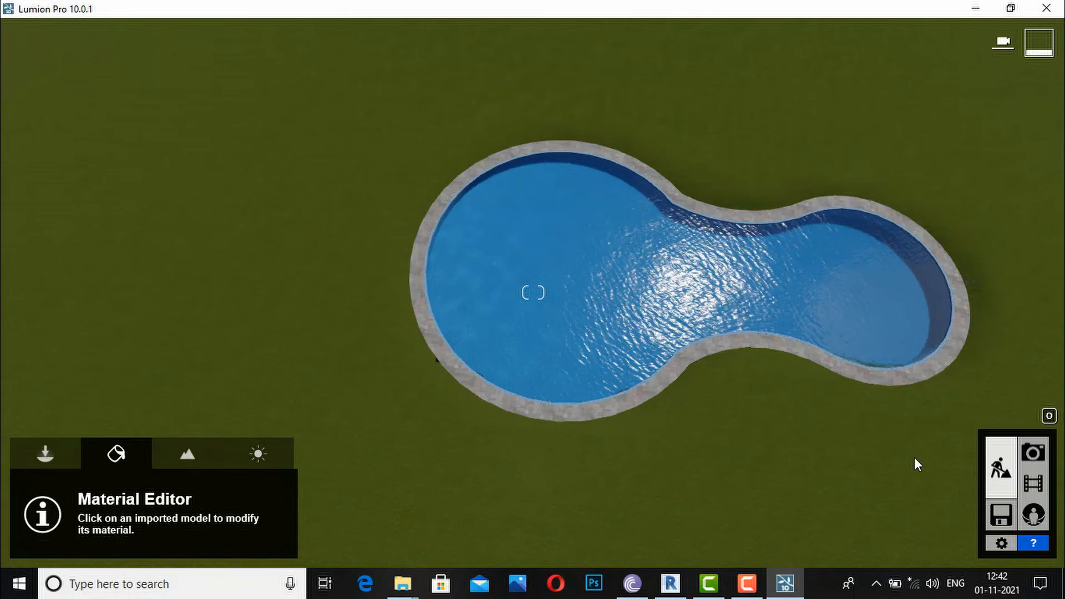
Step: Place one small palm from the nature library on the grass just outside the upper-left curve of the pool deck
right_click_drag(533, 293, 536, 383)
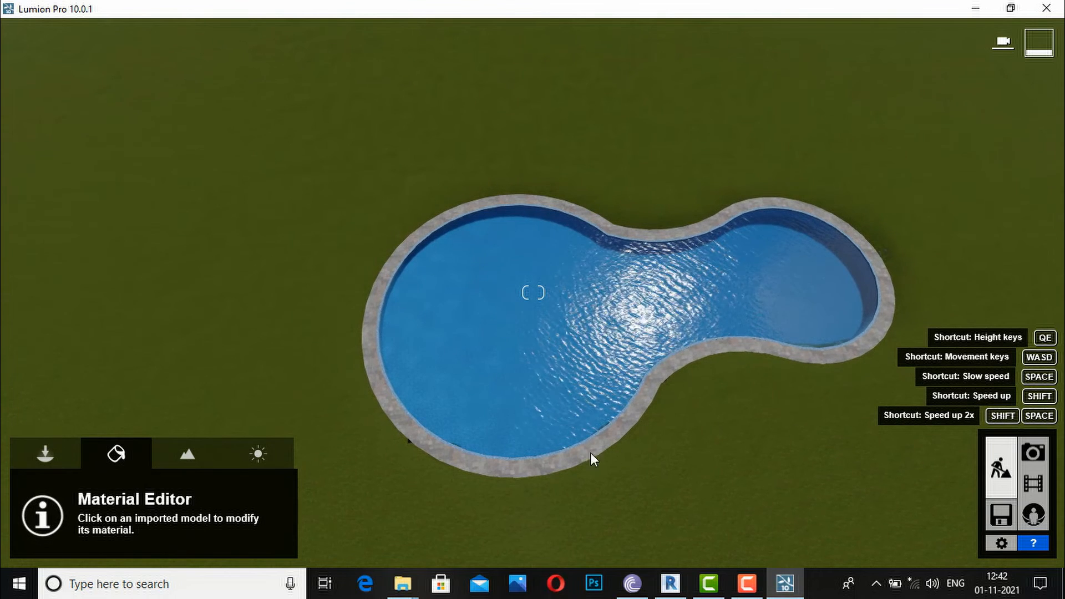
left_click(47, 452)
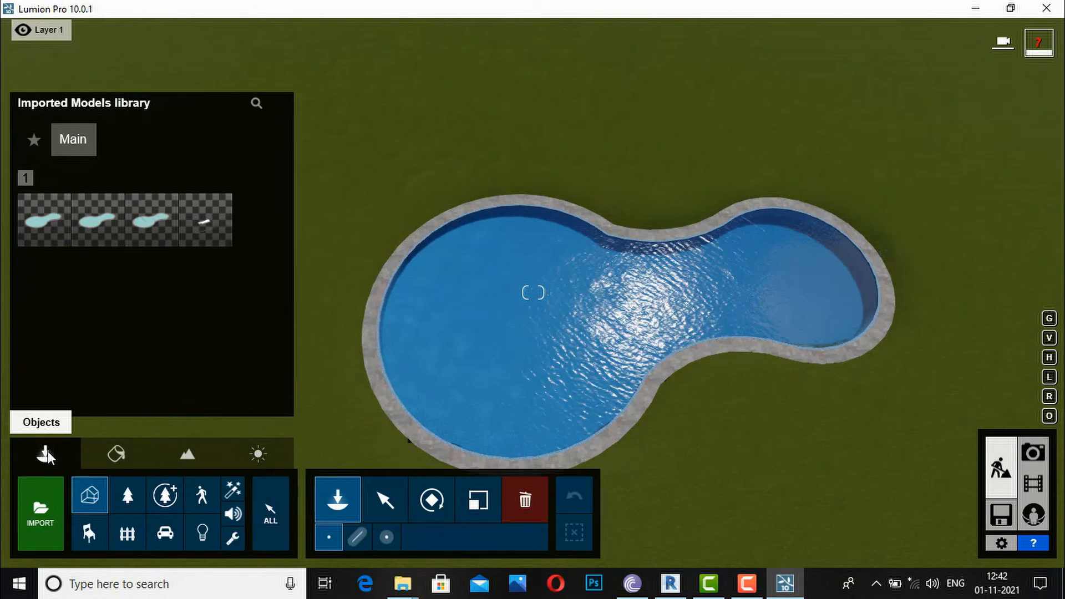
left_click(128, 498)
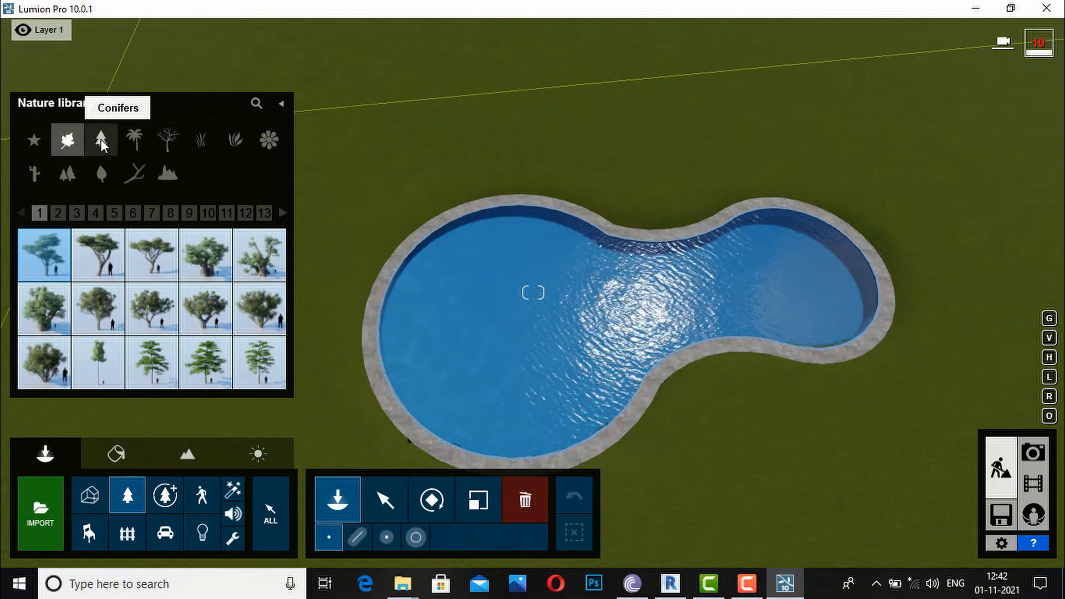
left_click(133, 139)
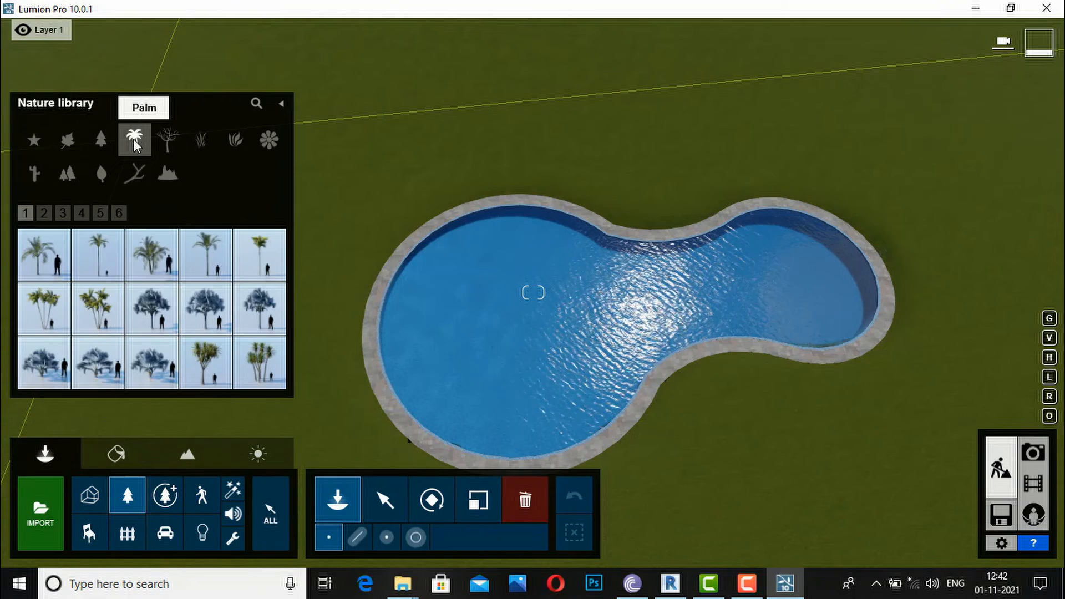
left_click(45, 271)
left_click(424, 197)
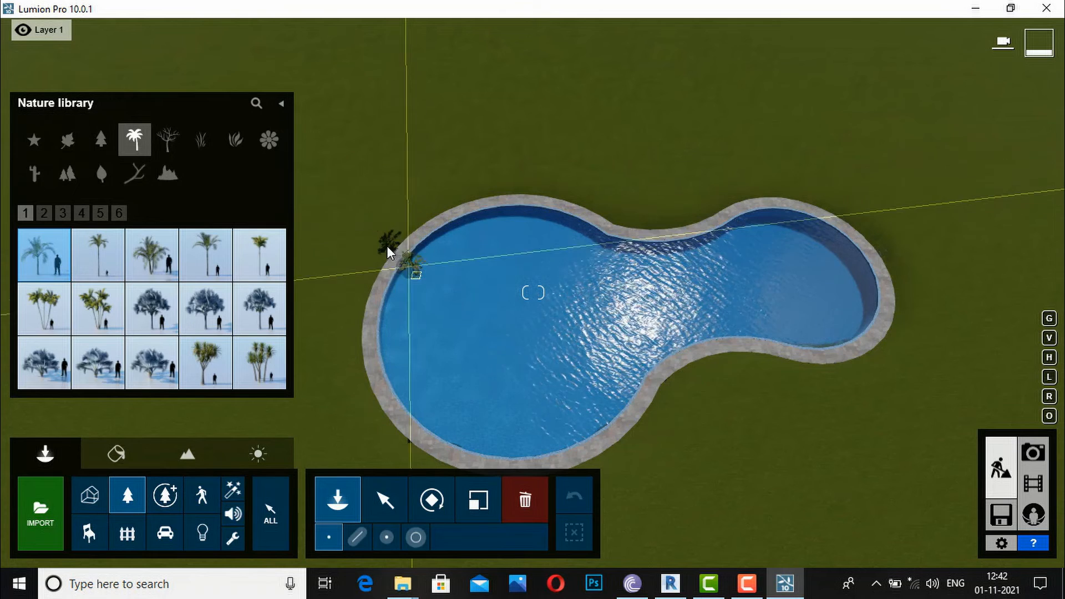
left_click(384, 244)
Step: Choose a taller palm from the second page of palms and place six of them along the pool's far edge
mouse_move(210, 382)
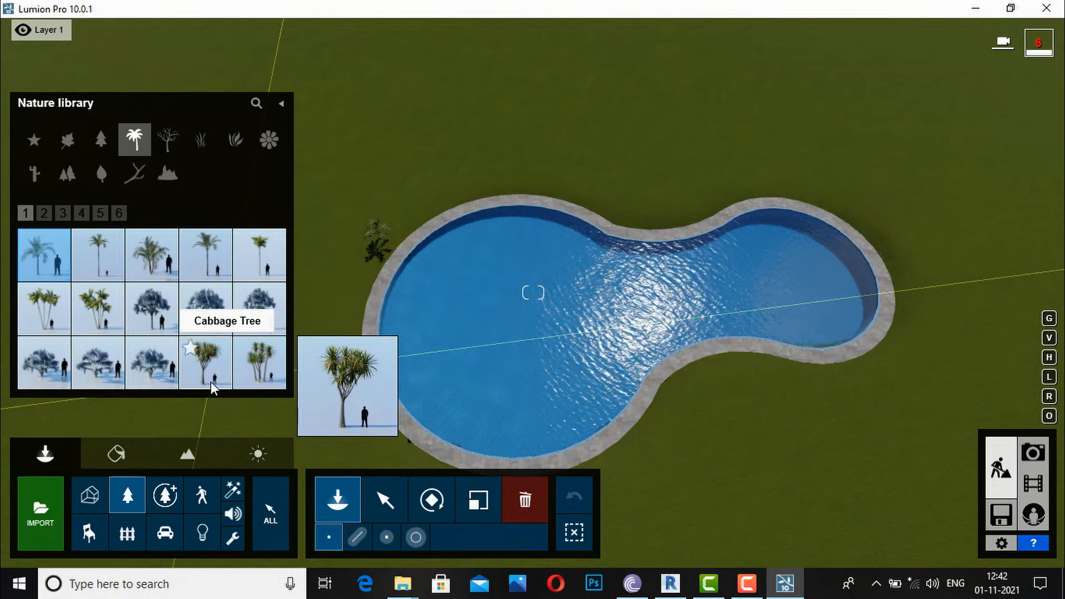
left_click(50, 214)
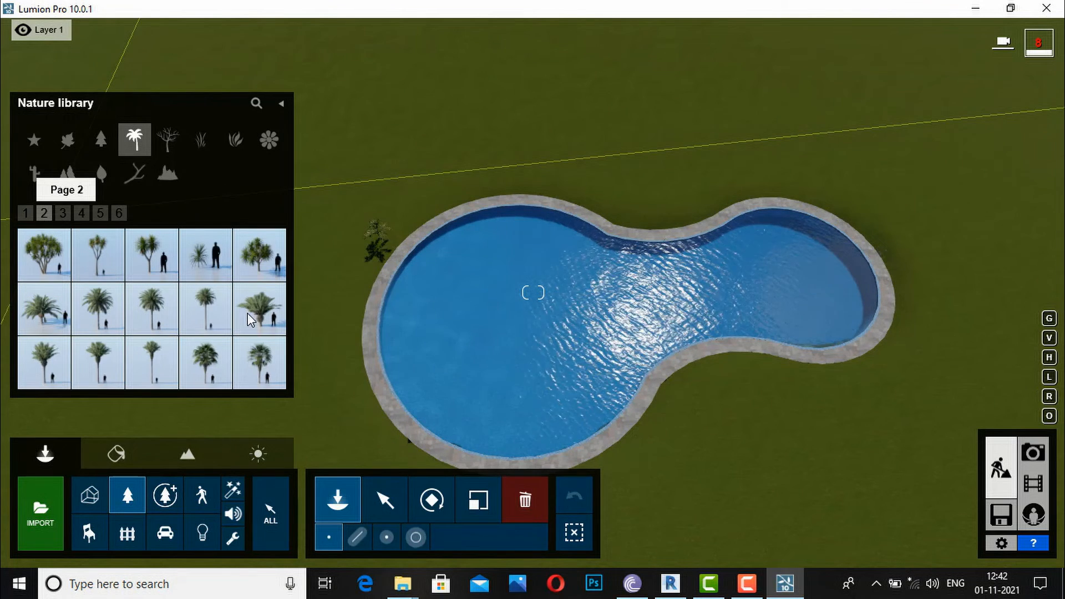
mouse_move(168, 323)
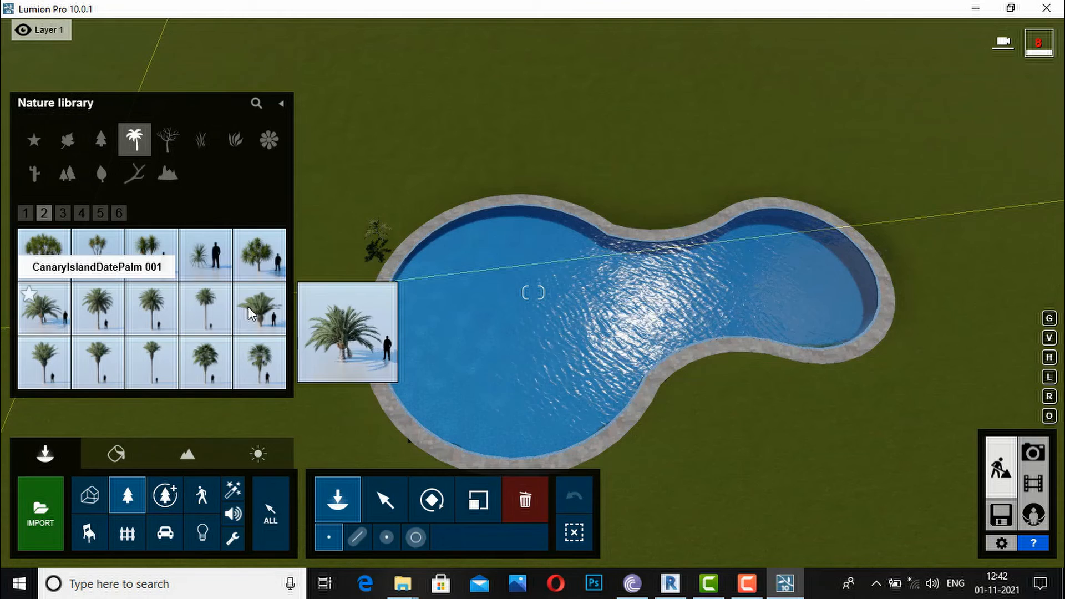
left_click(254, 361)
left_click(439, 203)
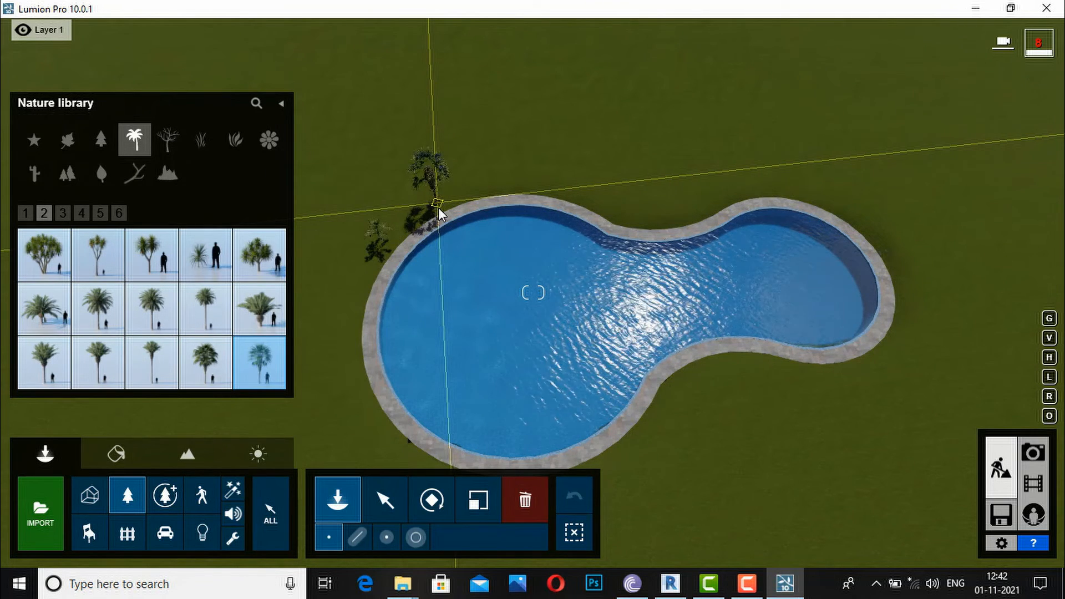
left_click(546, 195)
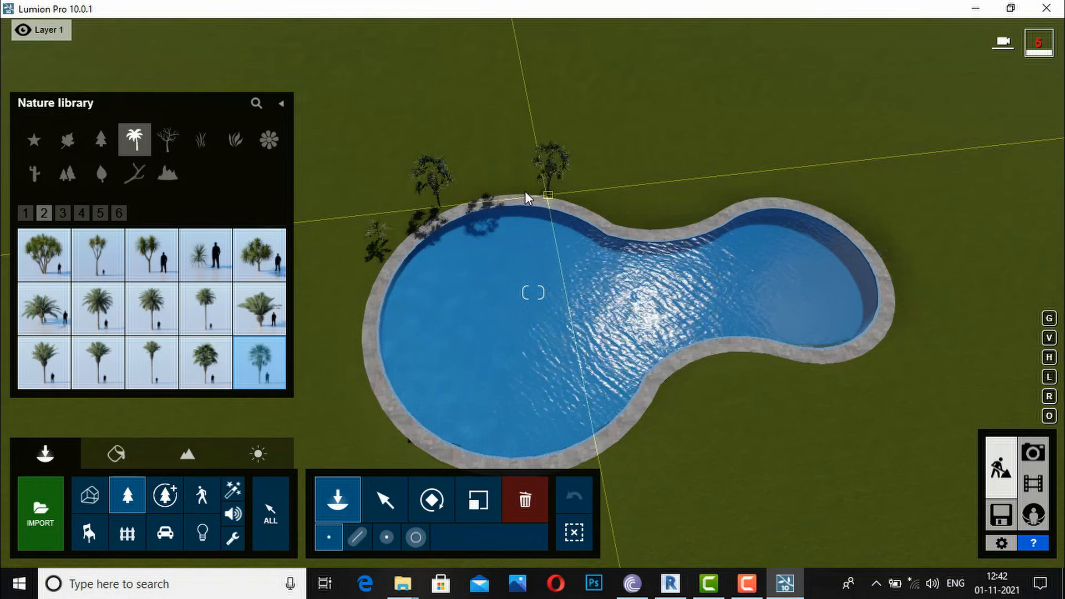
left_click(617, 218)
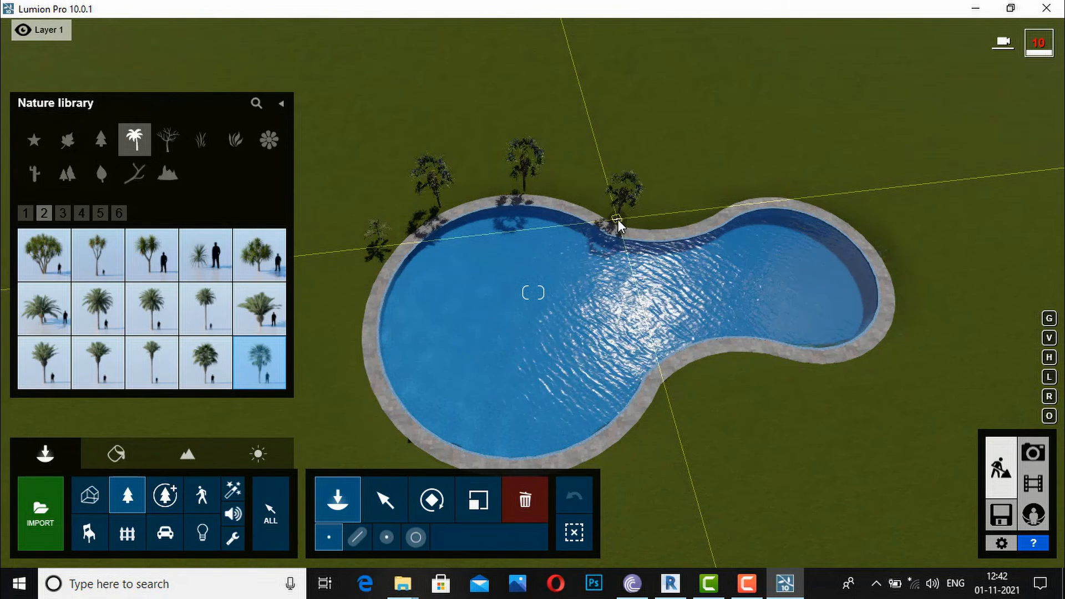
left_click(701, 215)
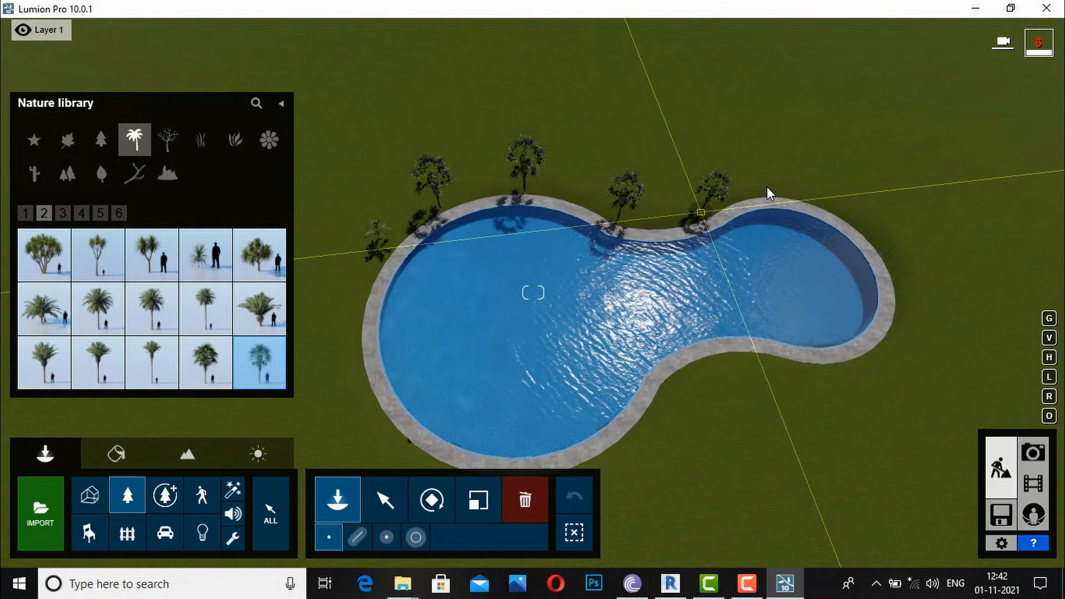
left_click(843, 213)
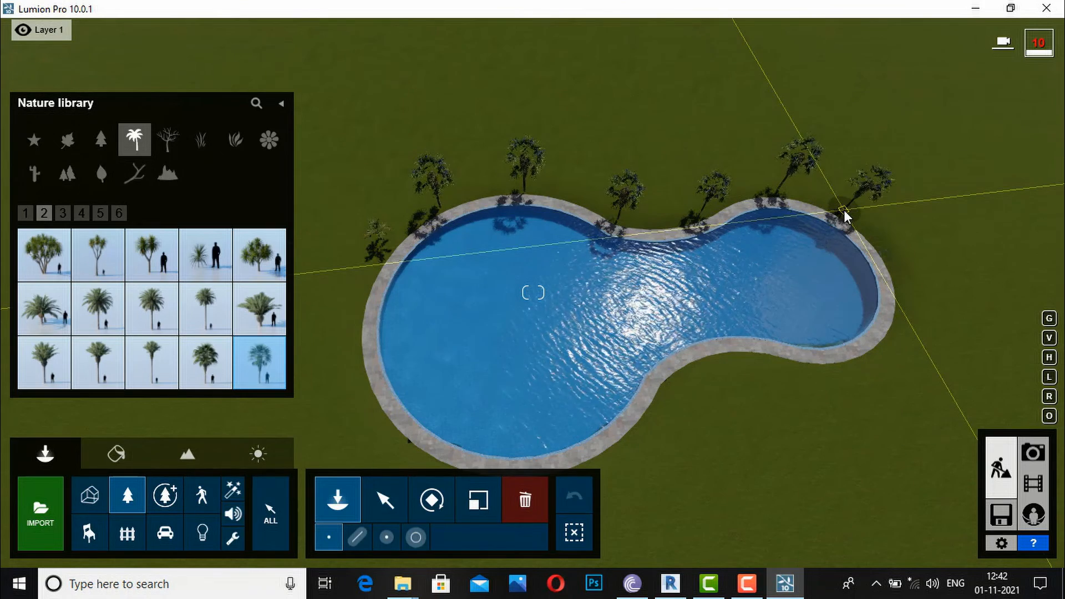
Step: Continue the row of the same palm around the pool's narrow end, near edge and wide end, and finish placing
left_click(901, 294)
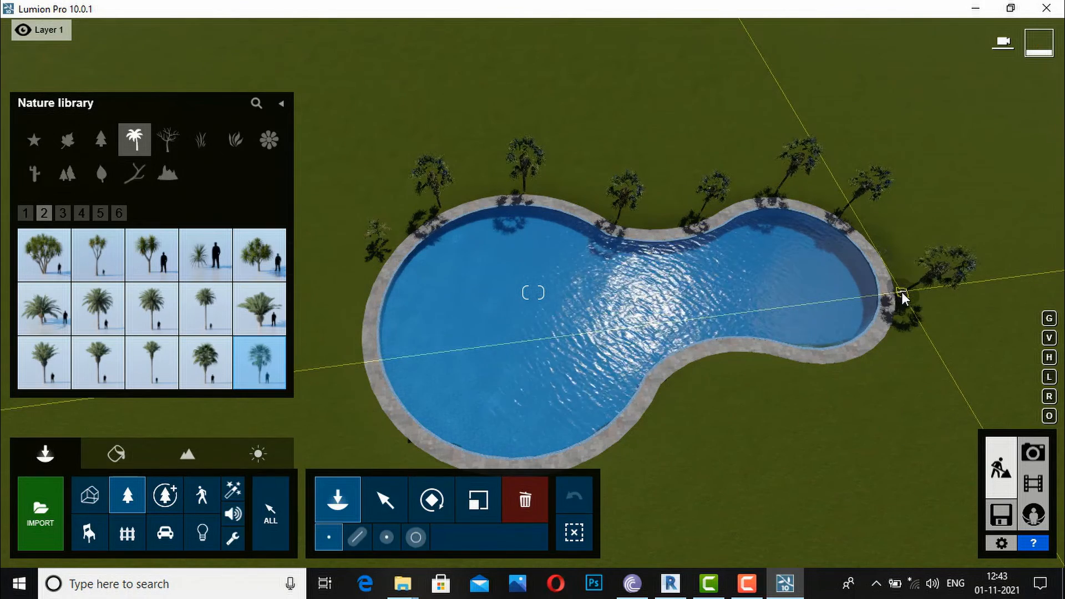
left_click(884, 355)
left_click(783, 370)
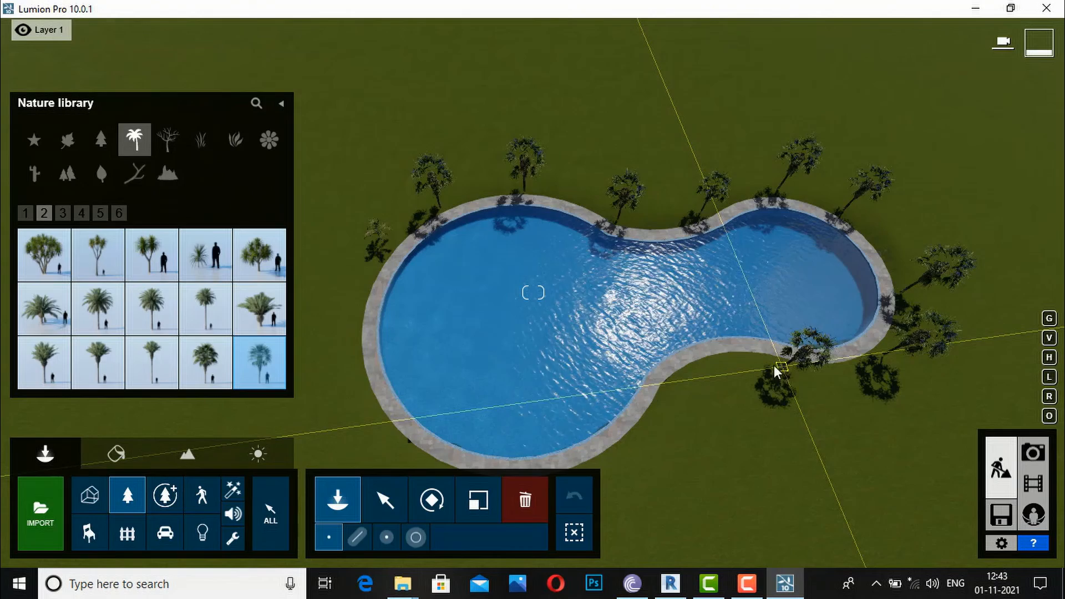
left_click(716, 371)
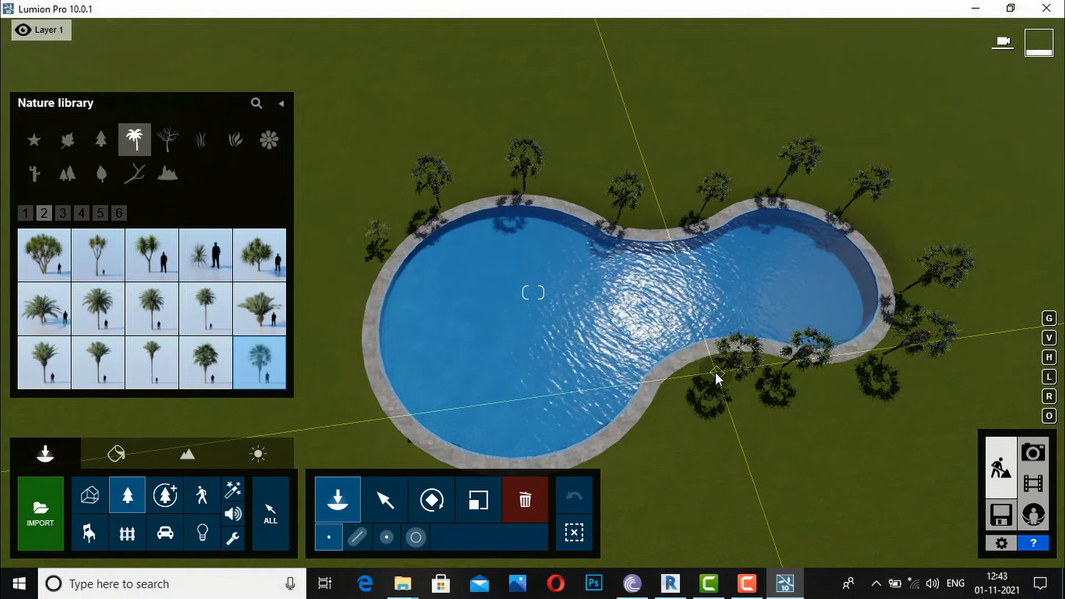
left_click(666, 415)
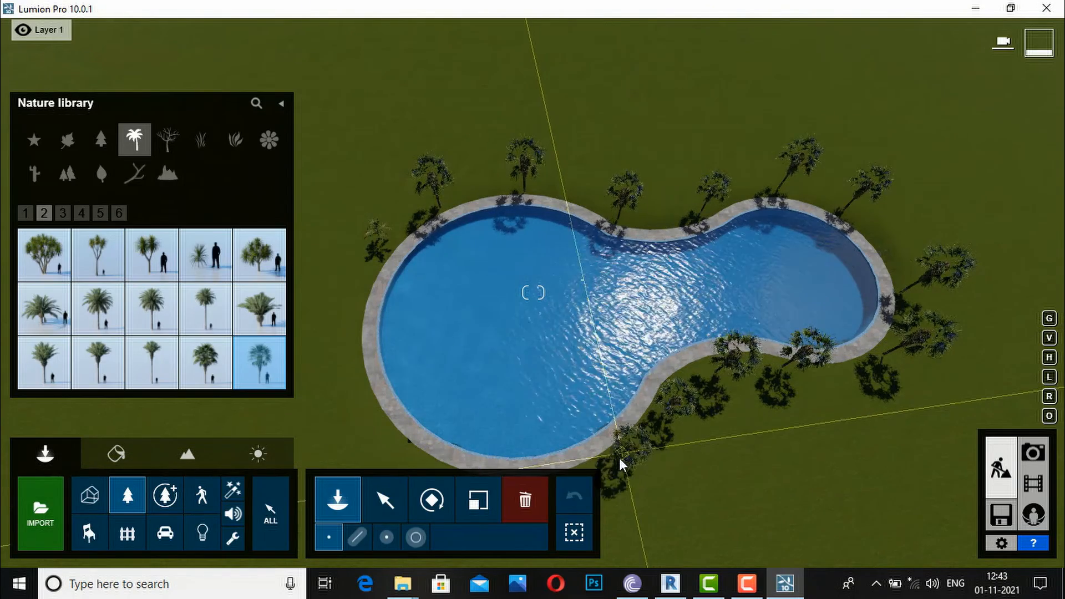
left_click(415, 466)
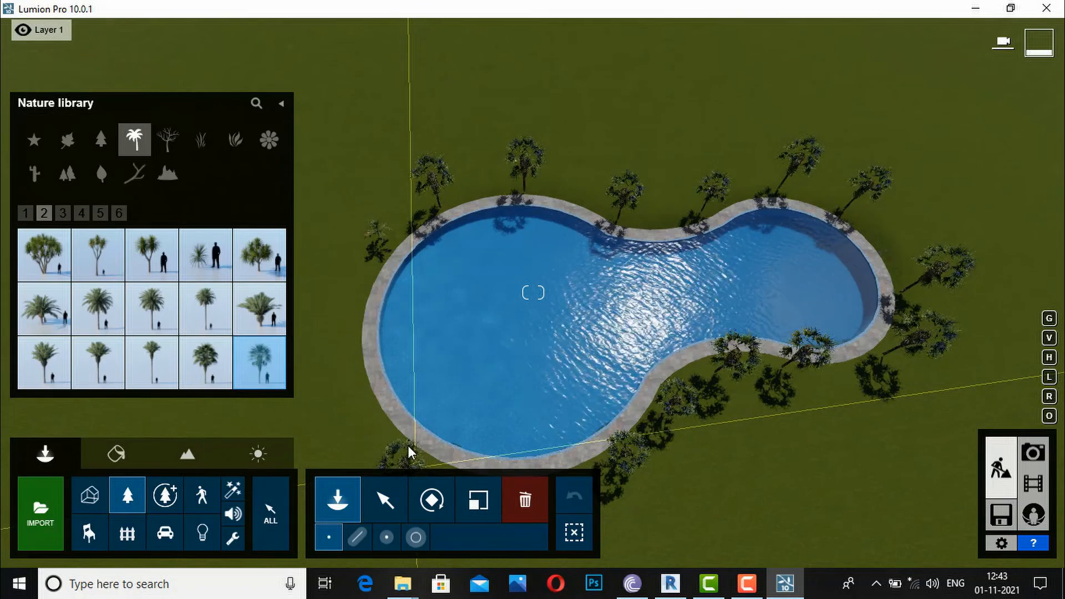
left_click(364, 396)
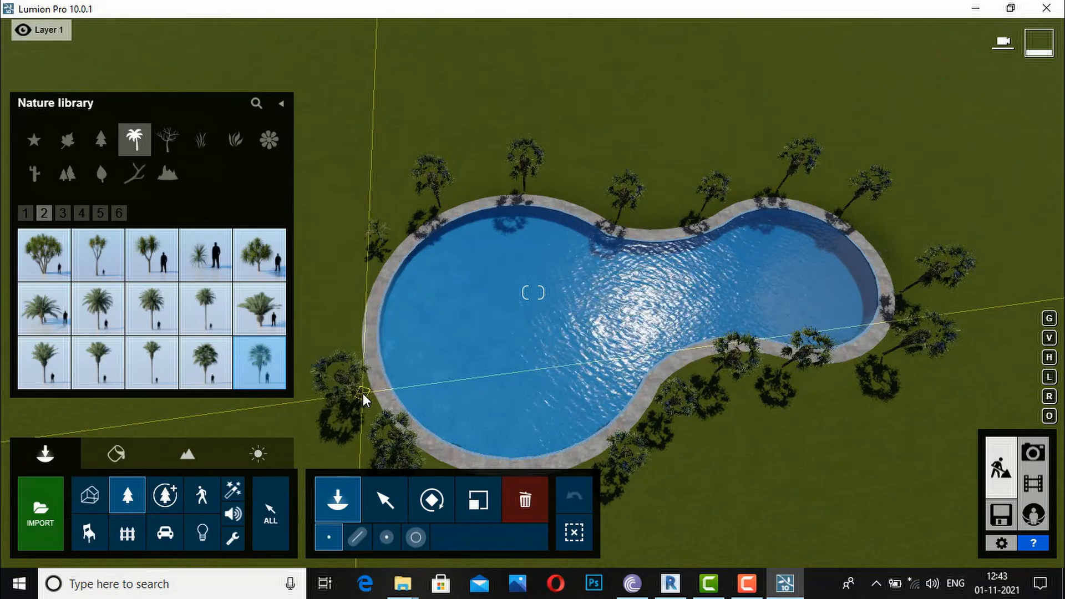
left_click(358, 301)
left_click(363, 294)
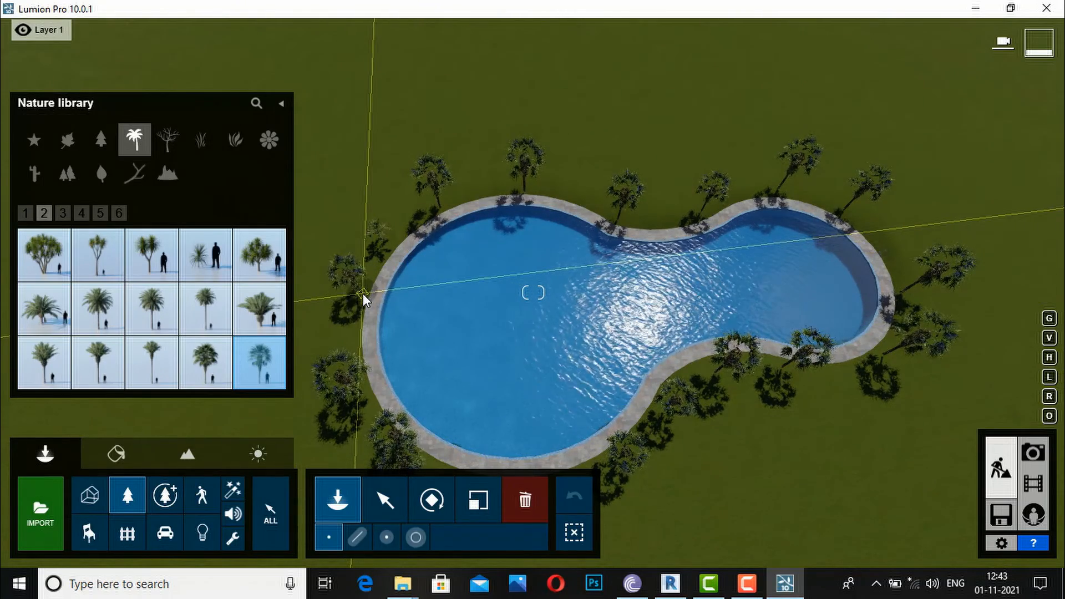
key("Escape")
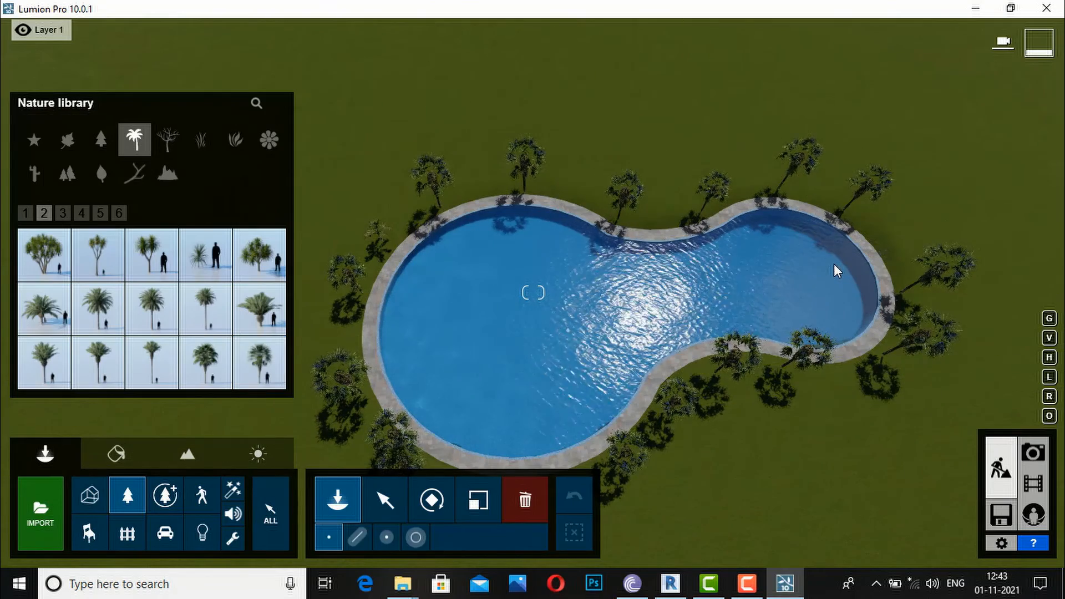
Step: View the pool and its surrounding palms from a lower, oblique angle to examine the planting
key("s")
key("e")
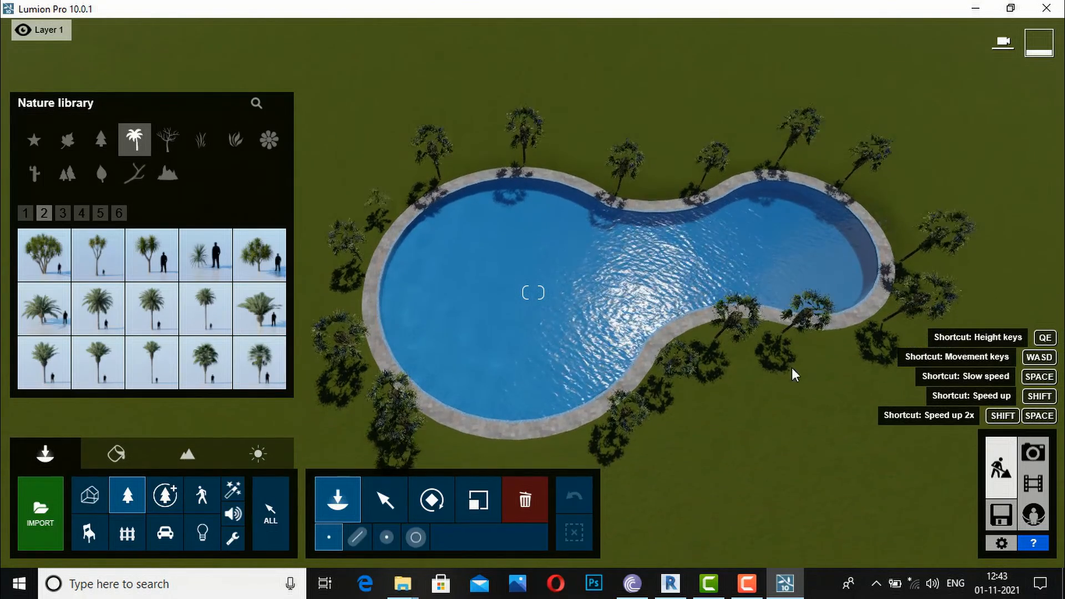
right_click_drag(704, 450, 707, 363)
key("e")
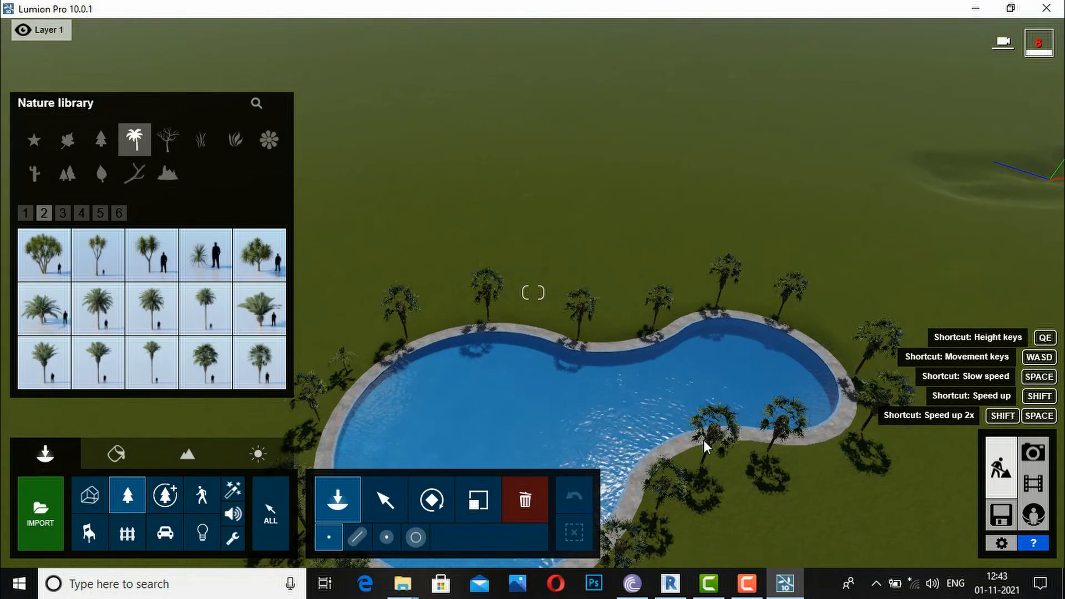
key("e")
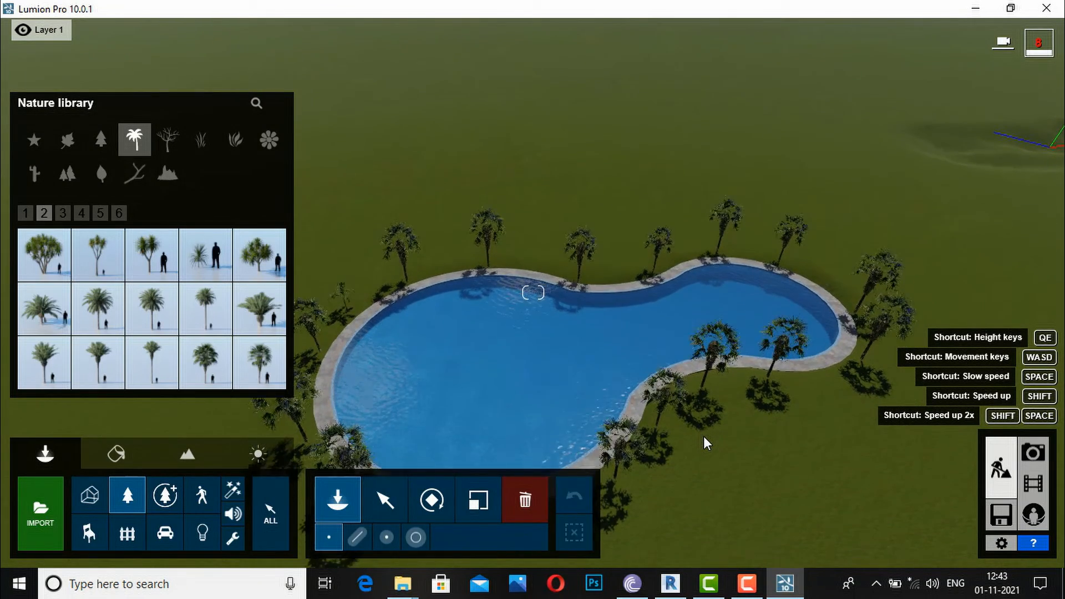
key("e")
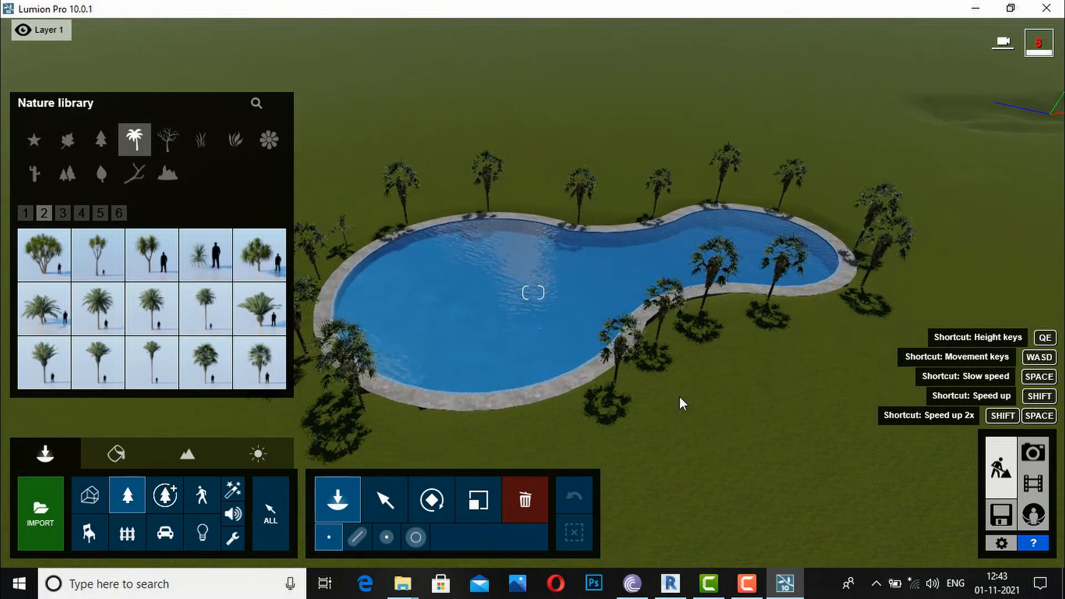
key("w")
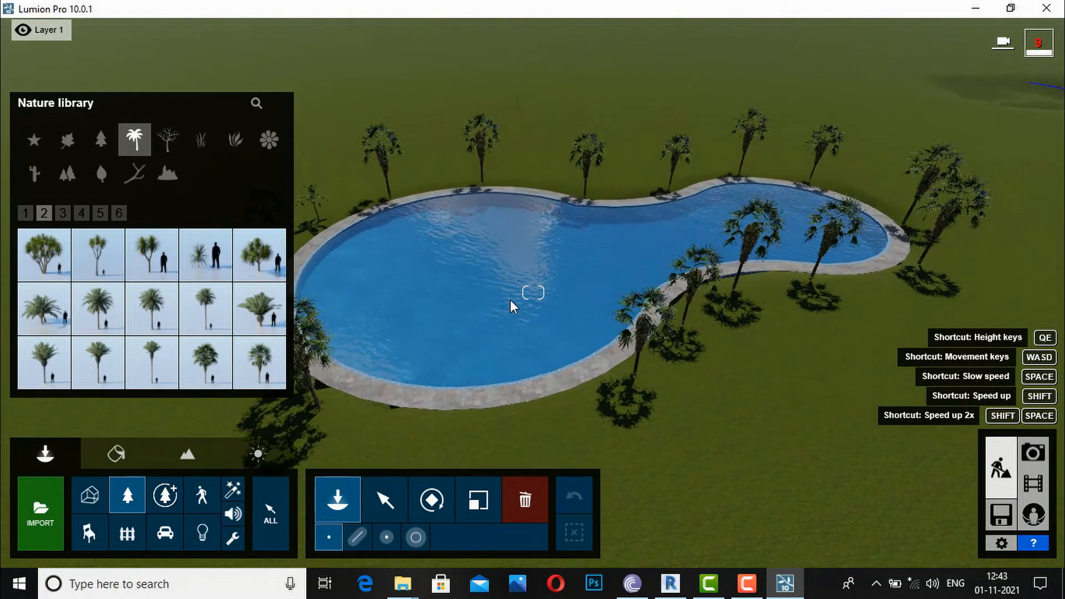
Step: Apply the Realistic style to the first photo in Photo mode and frame the pool and palms with the sky above the horizon
key("w")
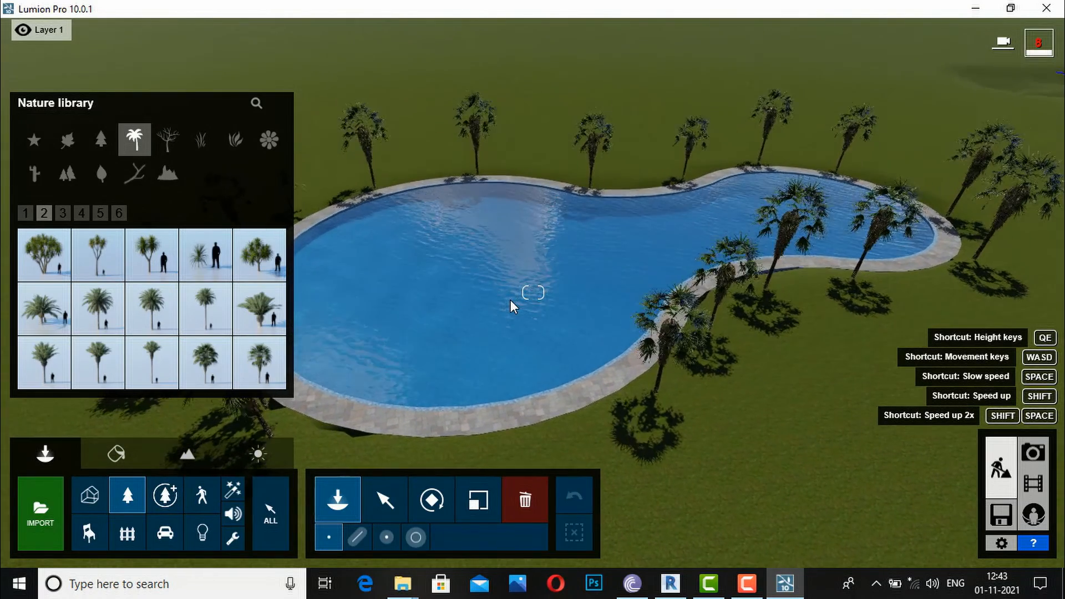
key("e")
mouse_move(533, 292)
right_mouse_down()
mouse_move(588, 438)
mouse_move(605, 443)
mouse_move(596, 393)
mouse_move(538, 302)
right_mouse_up()
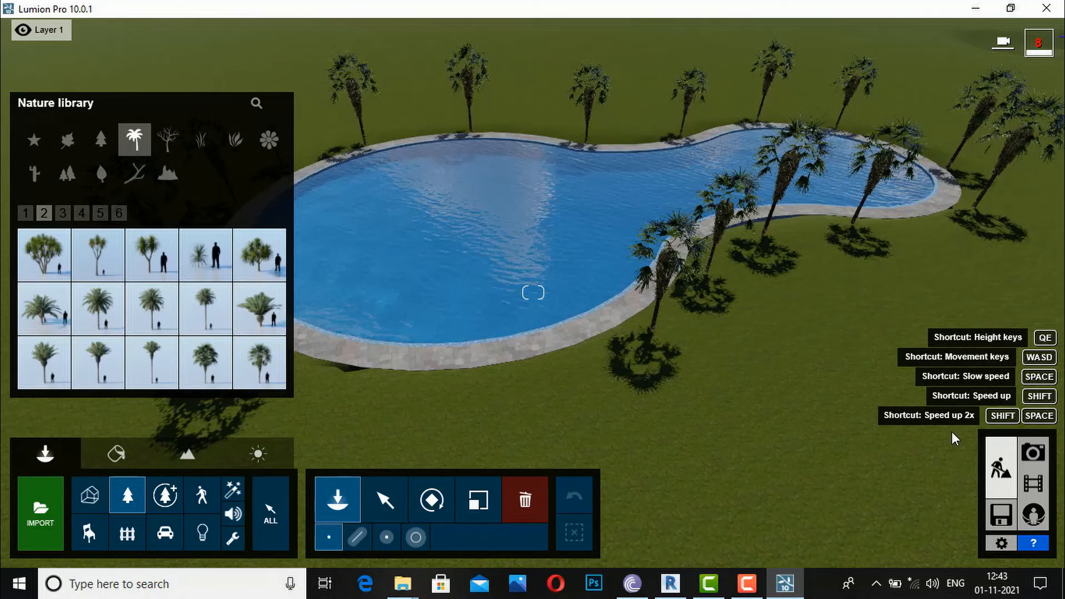
left_click(1032, 454)
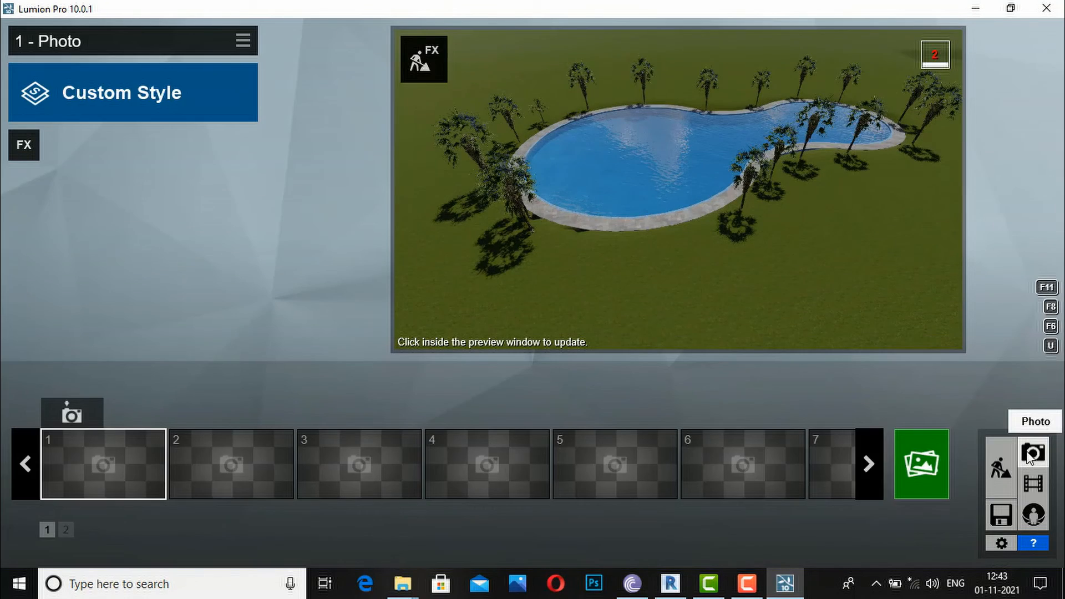
left_click(152, 104)
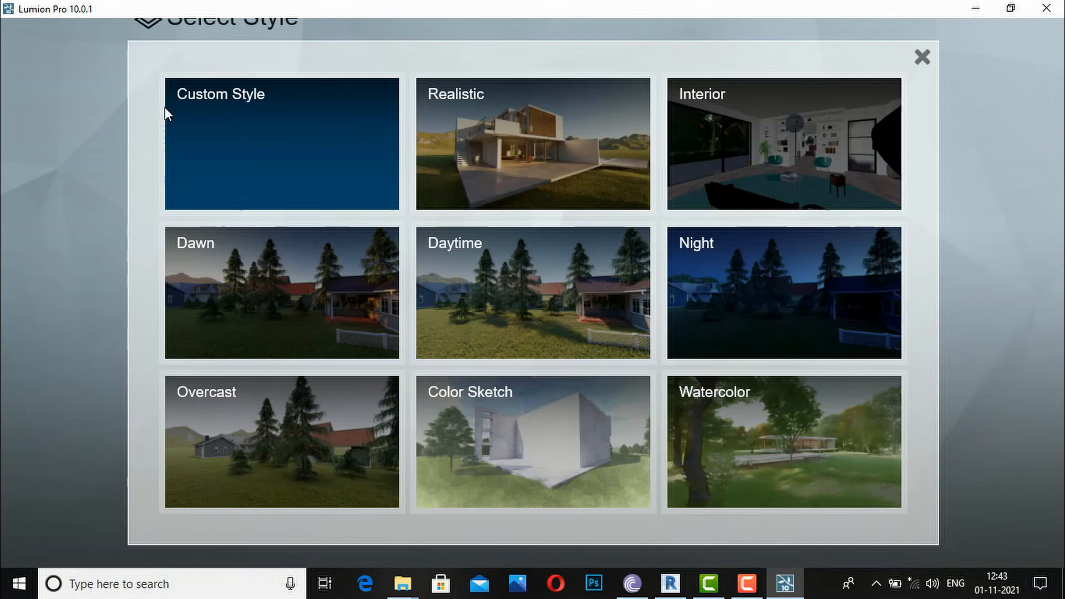
left_click(486, 132)
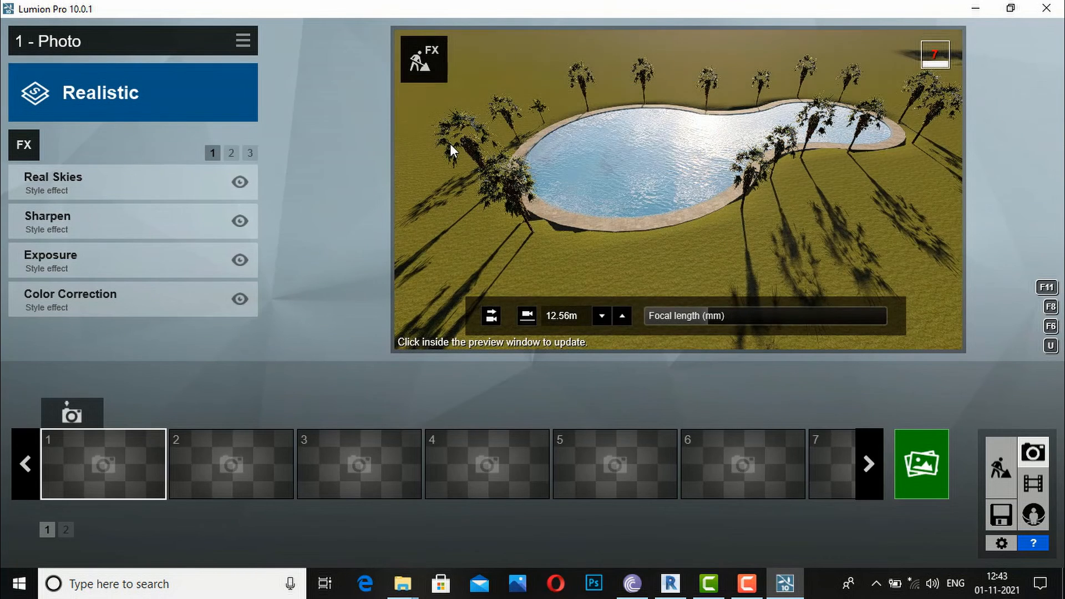
right_click_drag(671, 222, 674, 185)
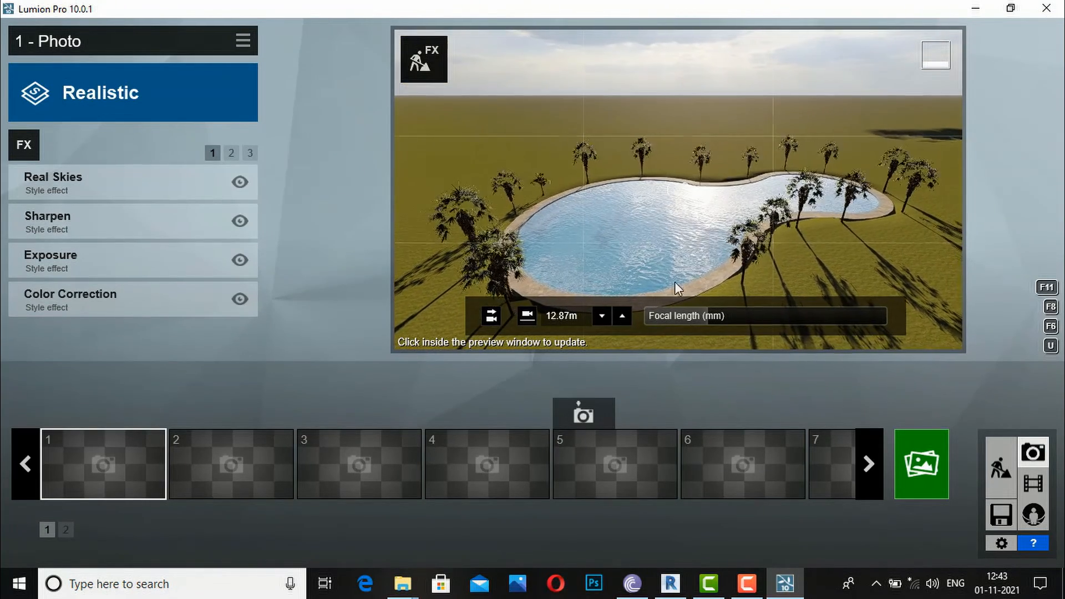
left_click(434, 287)
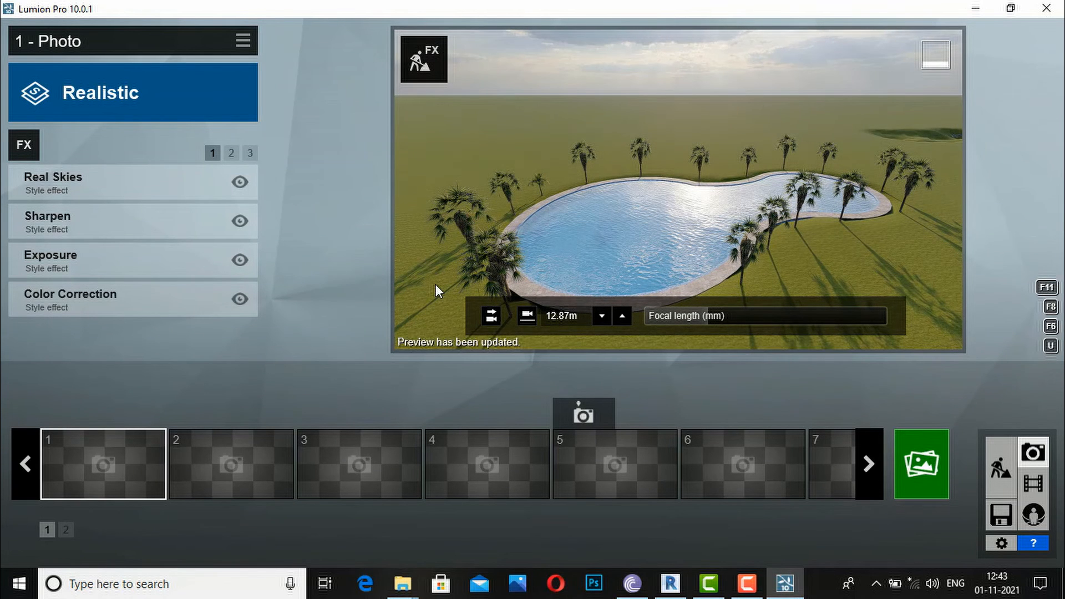
Step: Render the current shot at Print size, 3840x2160, and save it as the JPG file "swimming pool render" in Downloads
left_click(920, 463)
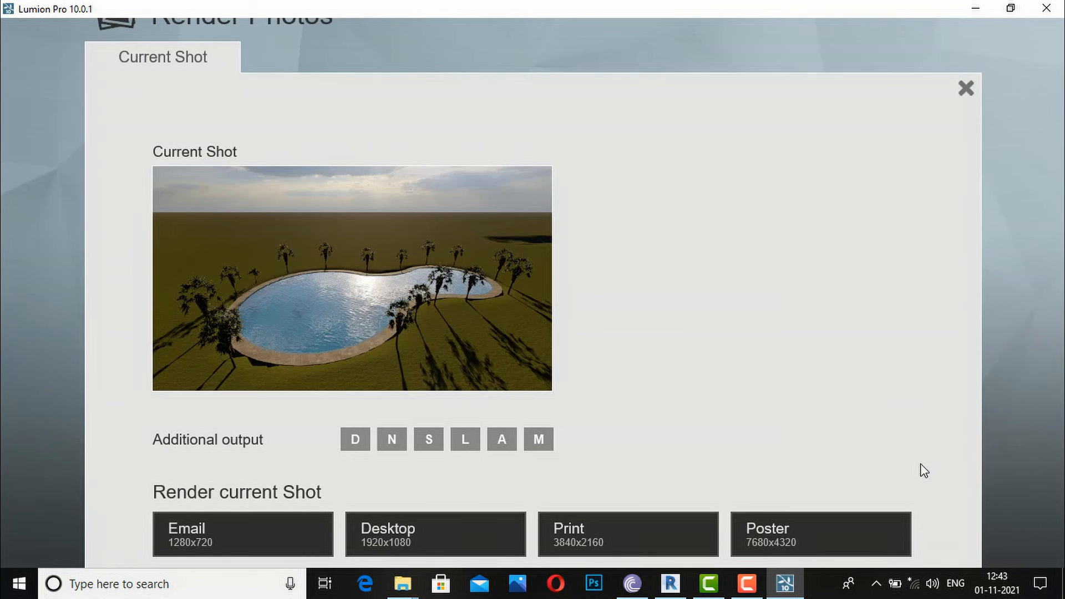
left_click(587, 535)
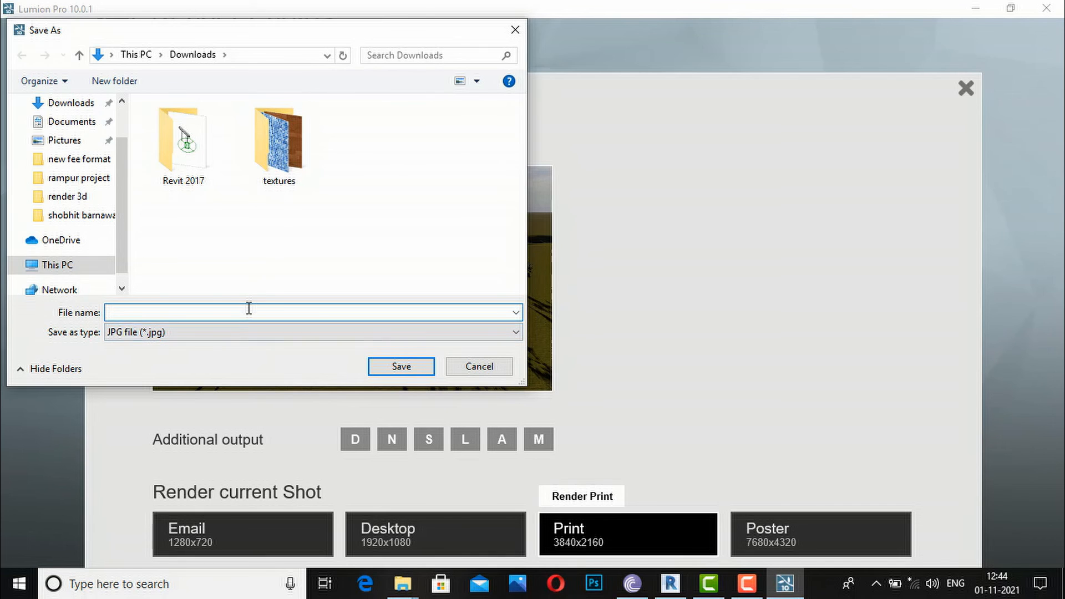
type("sw")
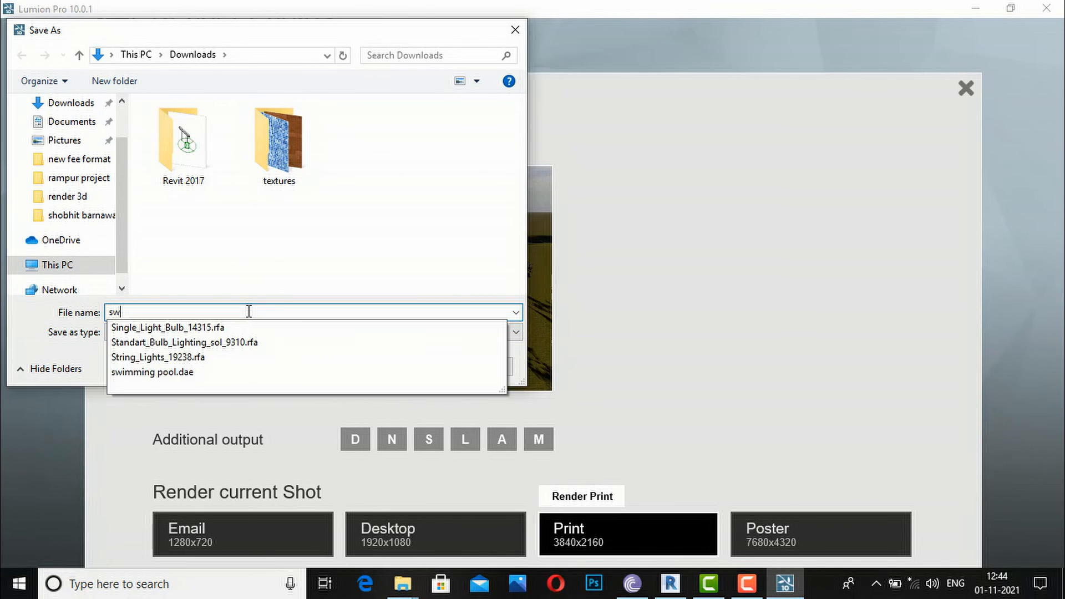
type("imming po")
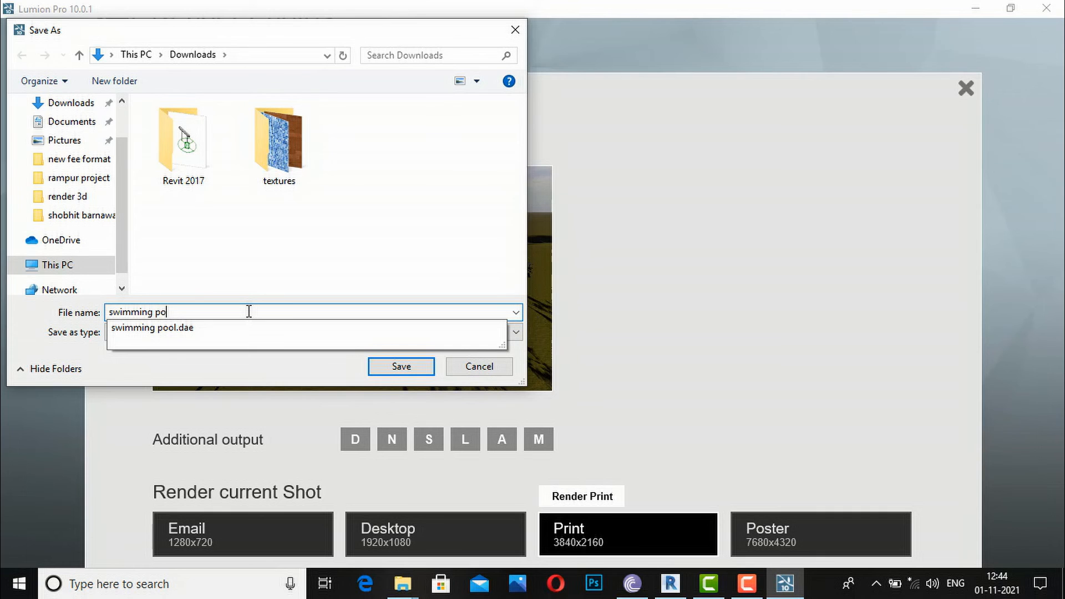
type("ol render")
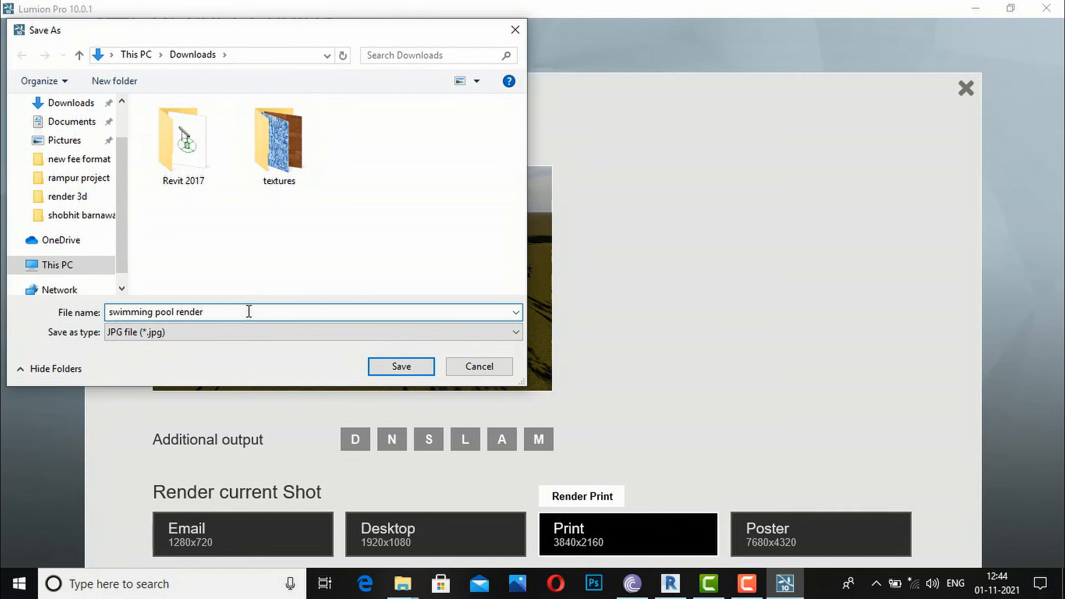
left_click(398, 365)
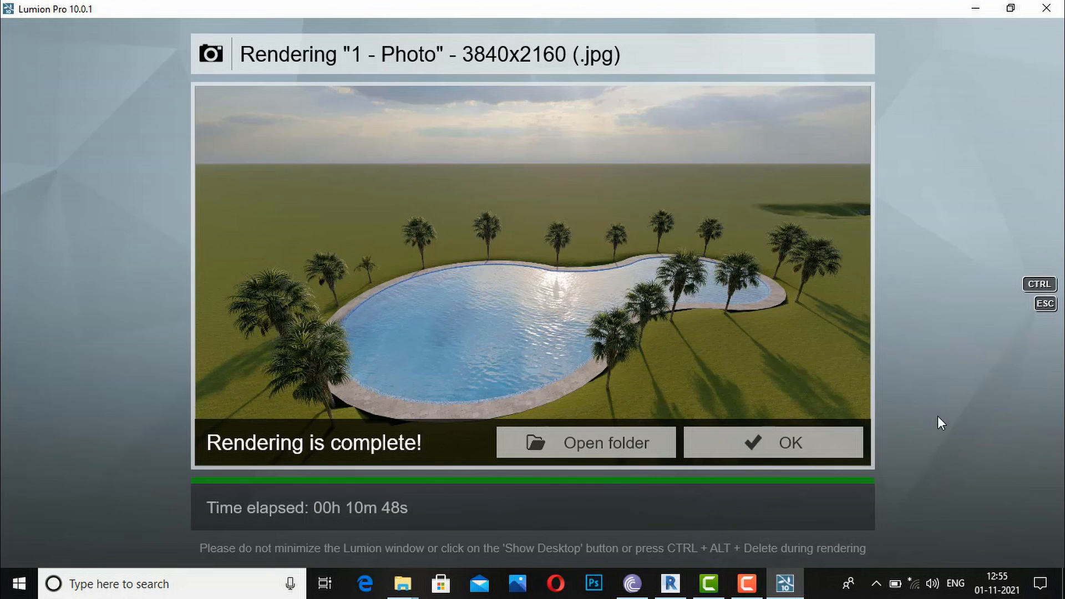
Step: Open swimming pool render.jpg from its output folder in Photos and examine the pool, deck and palms up close
left_click(605, 446)
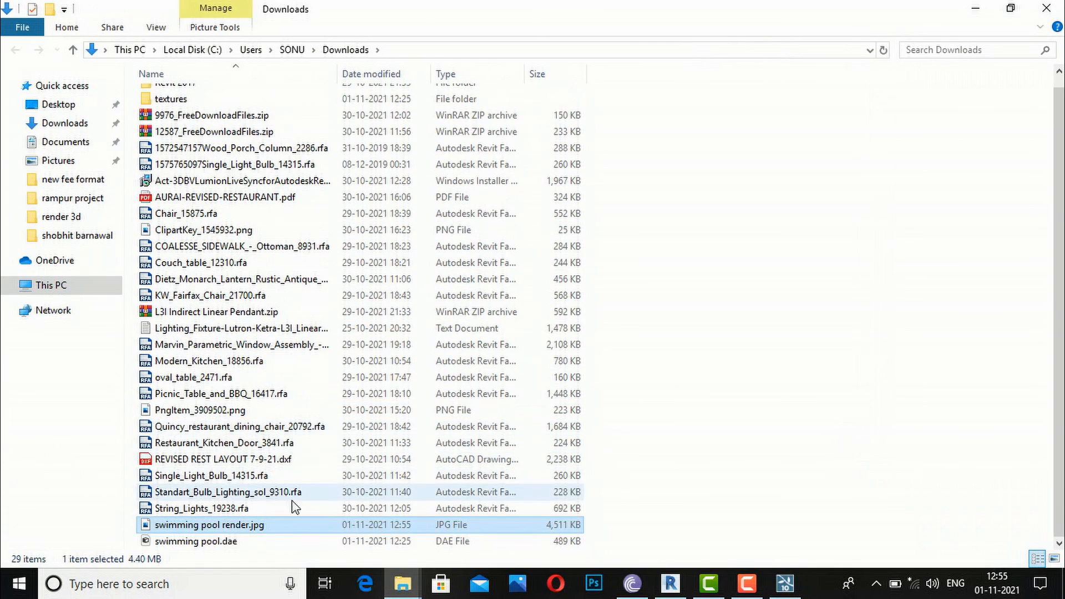
double_click(252, 524)
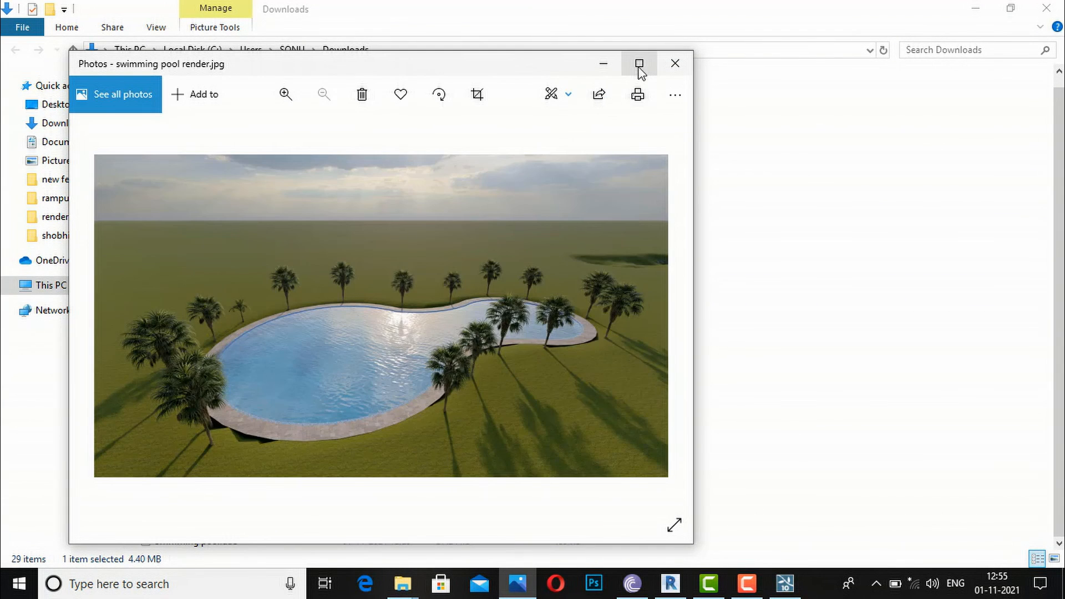
left_click(639, 64)
scroll(597, 237, "up", 5)
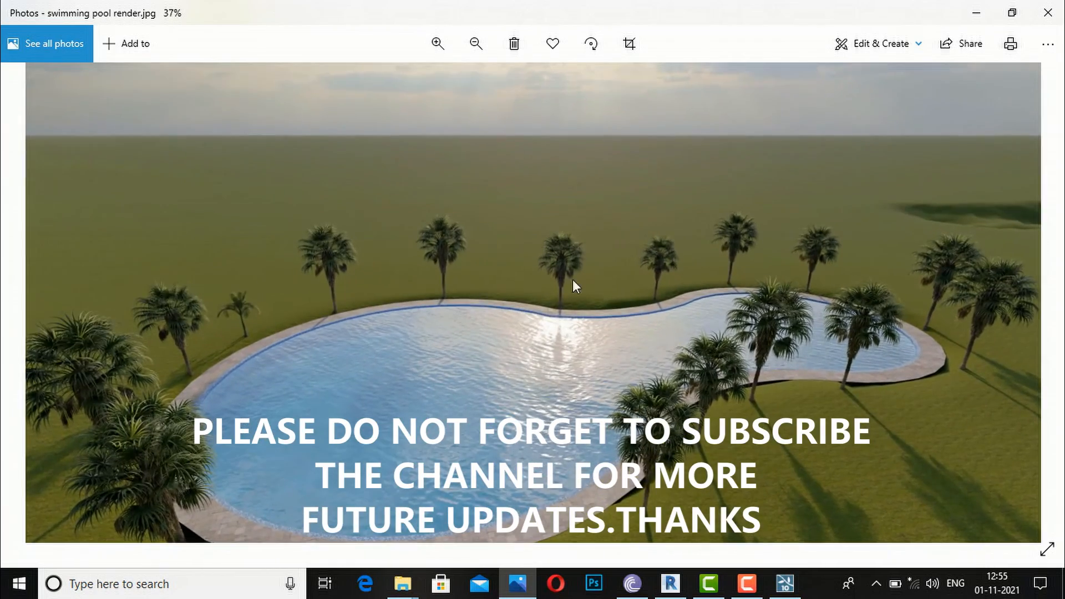
scroll(456, 269, "down", 3)
scroll(492, 325, "up", 3)
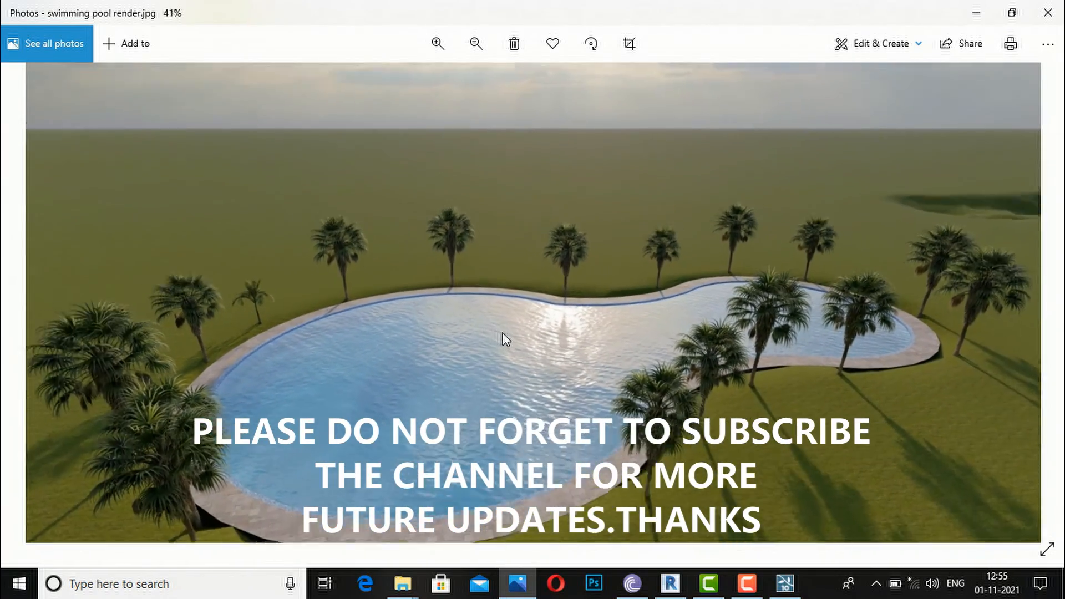
left_click_drag(492, 325, 408, 286)
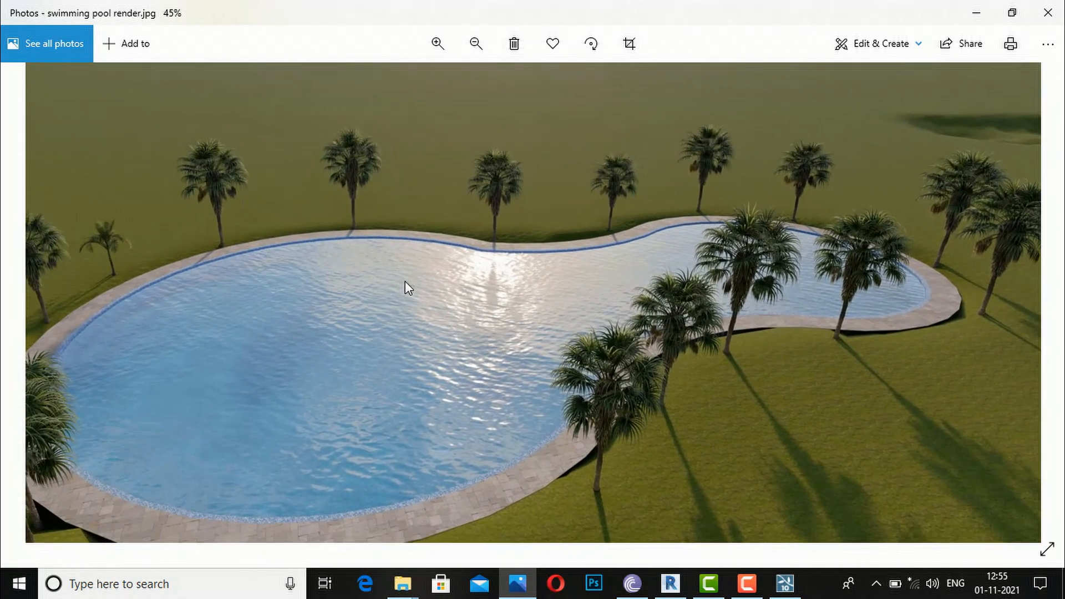